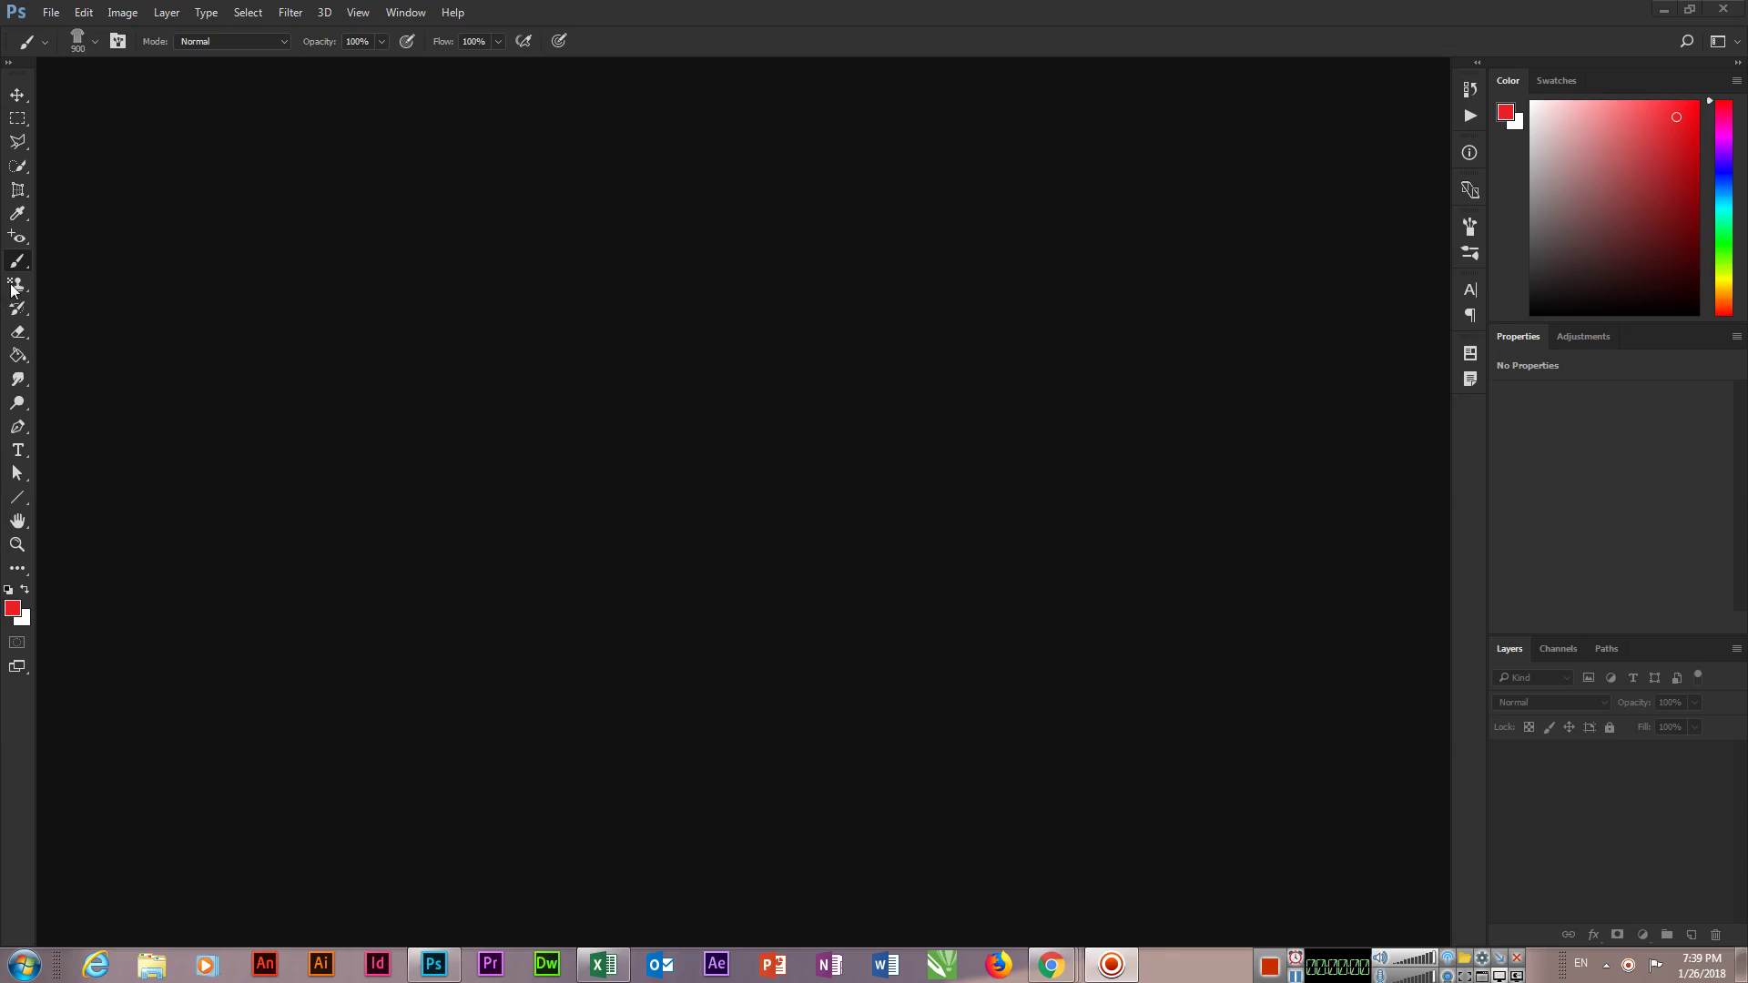
# - Select the Brush Tool and create a new A4 document, 297 × 210 mm at 300 ppi
pyautogui.rightClick(20, 268)
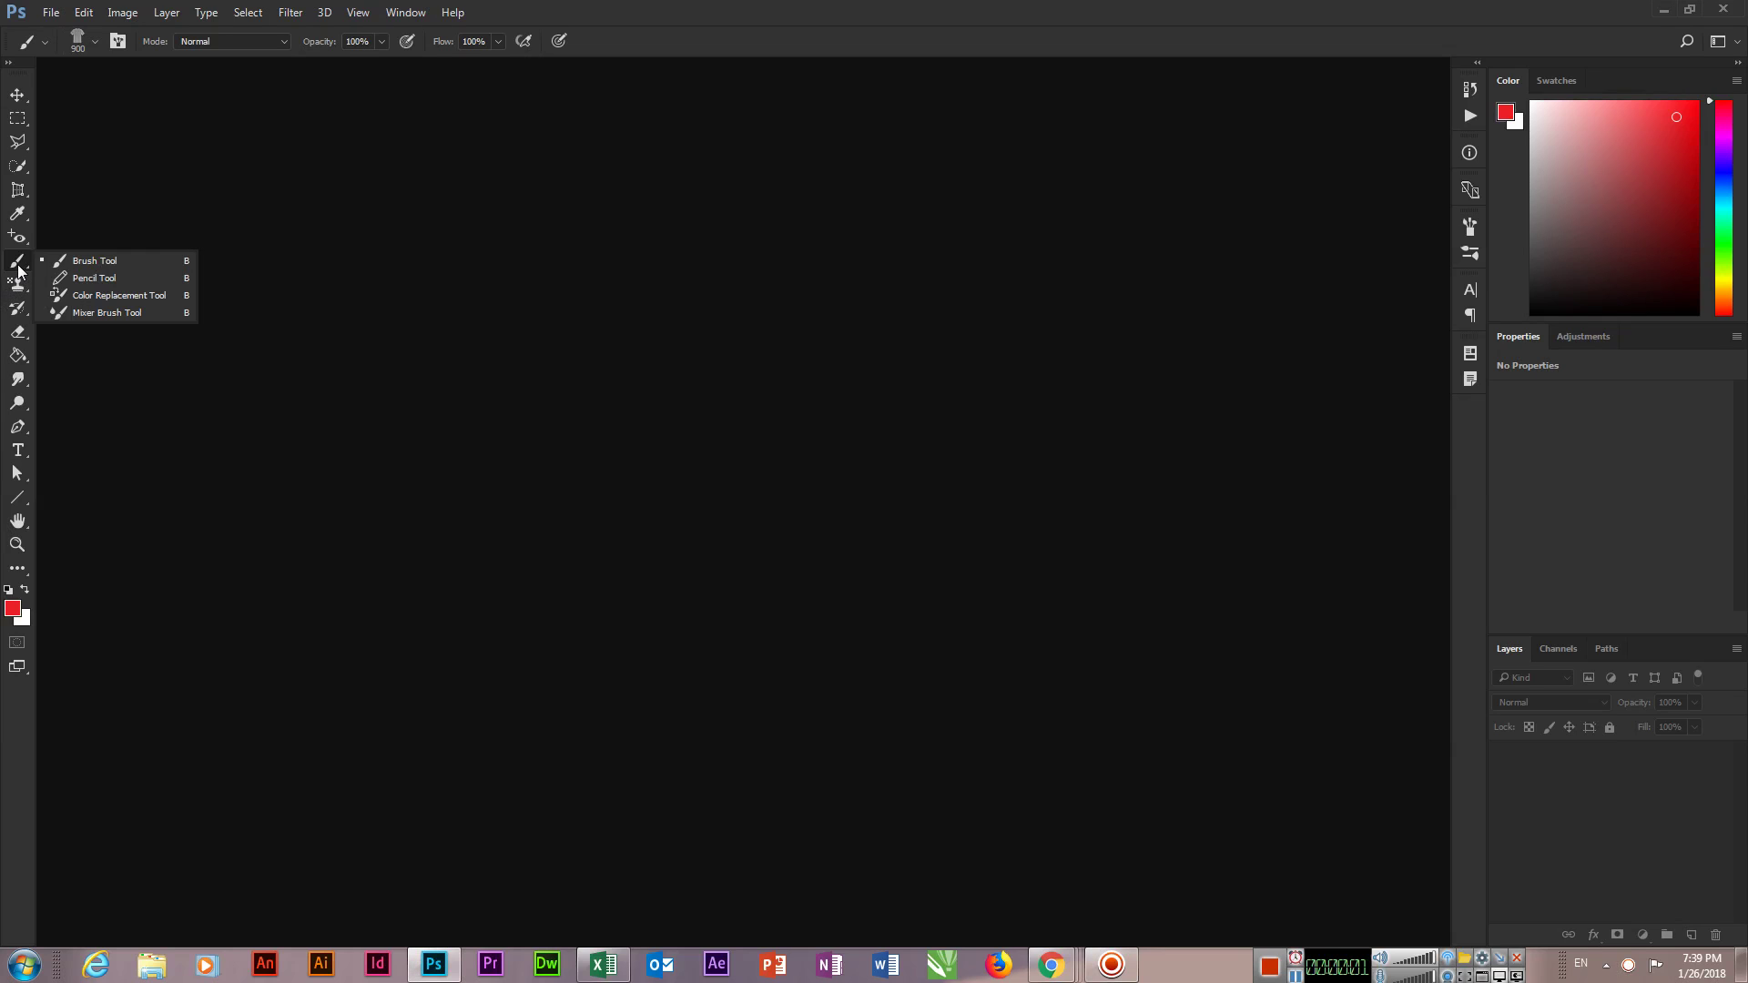
pyautogui.click(76, 265)
pyautogui.click(51, 12)
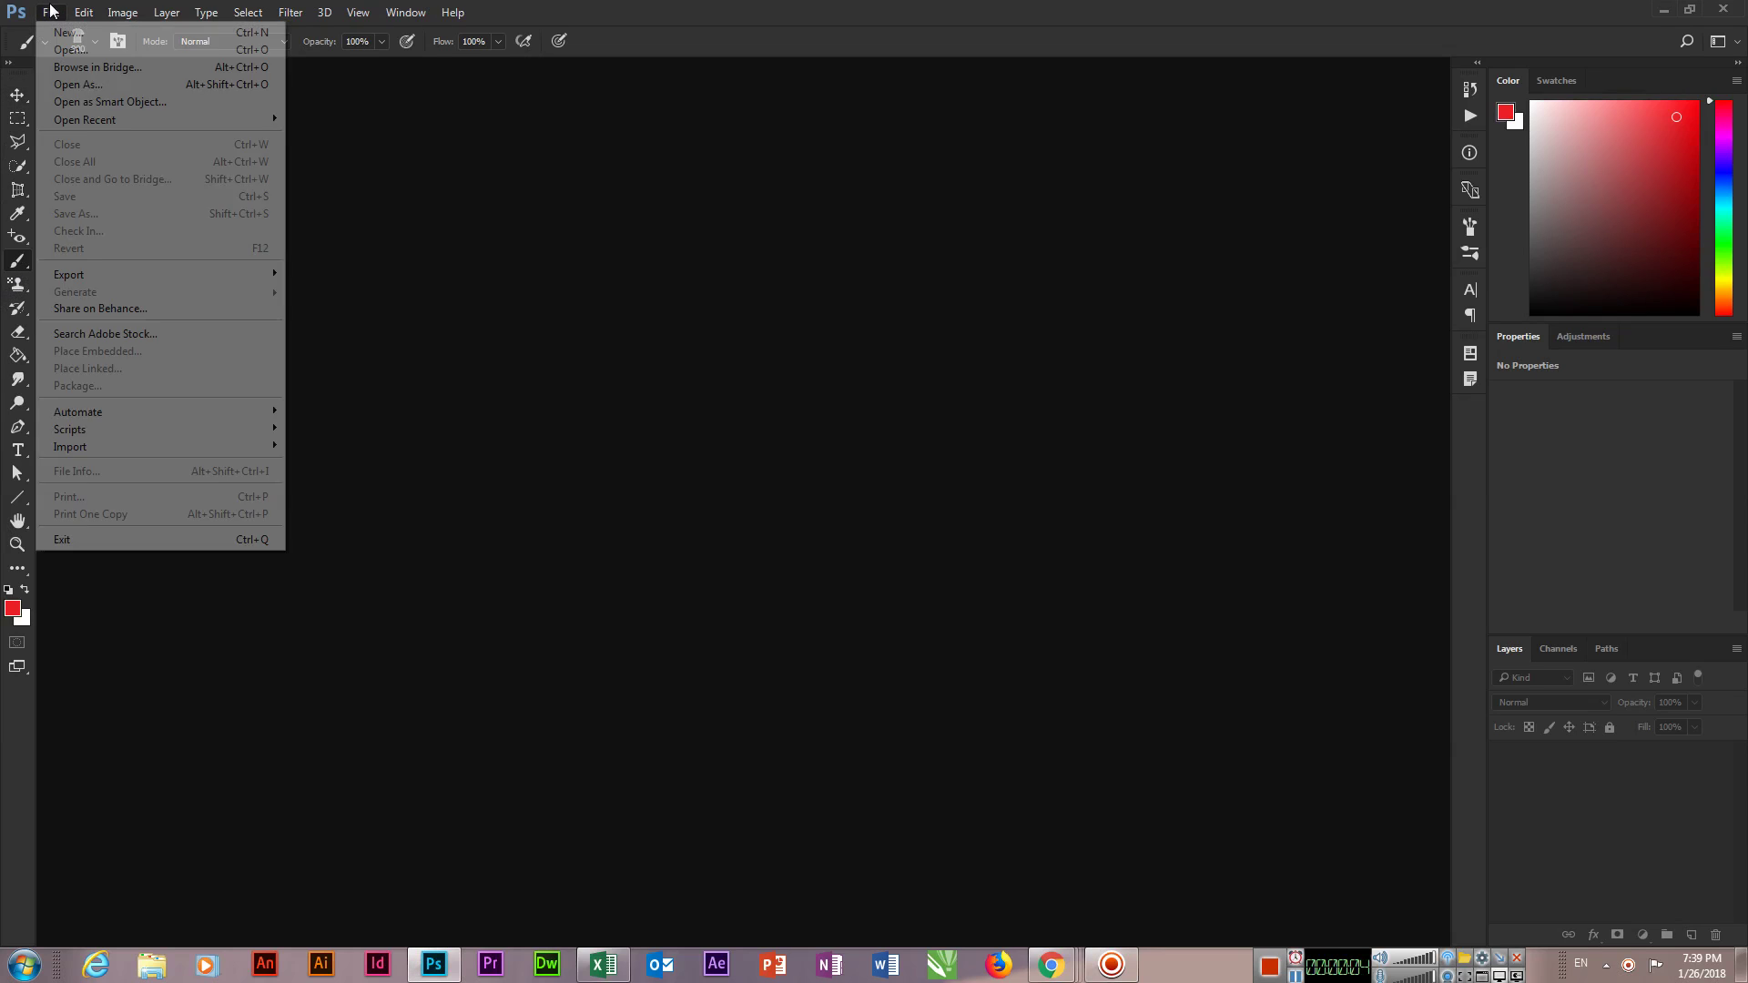
pyautogui.click(55, 34)
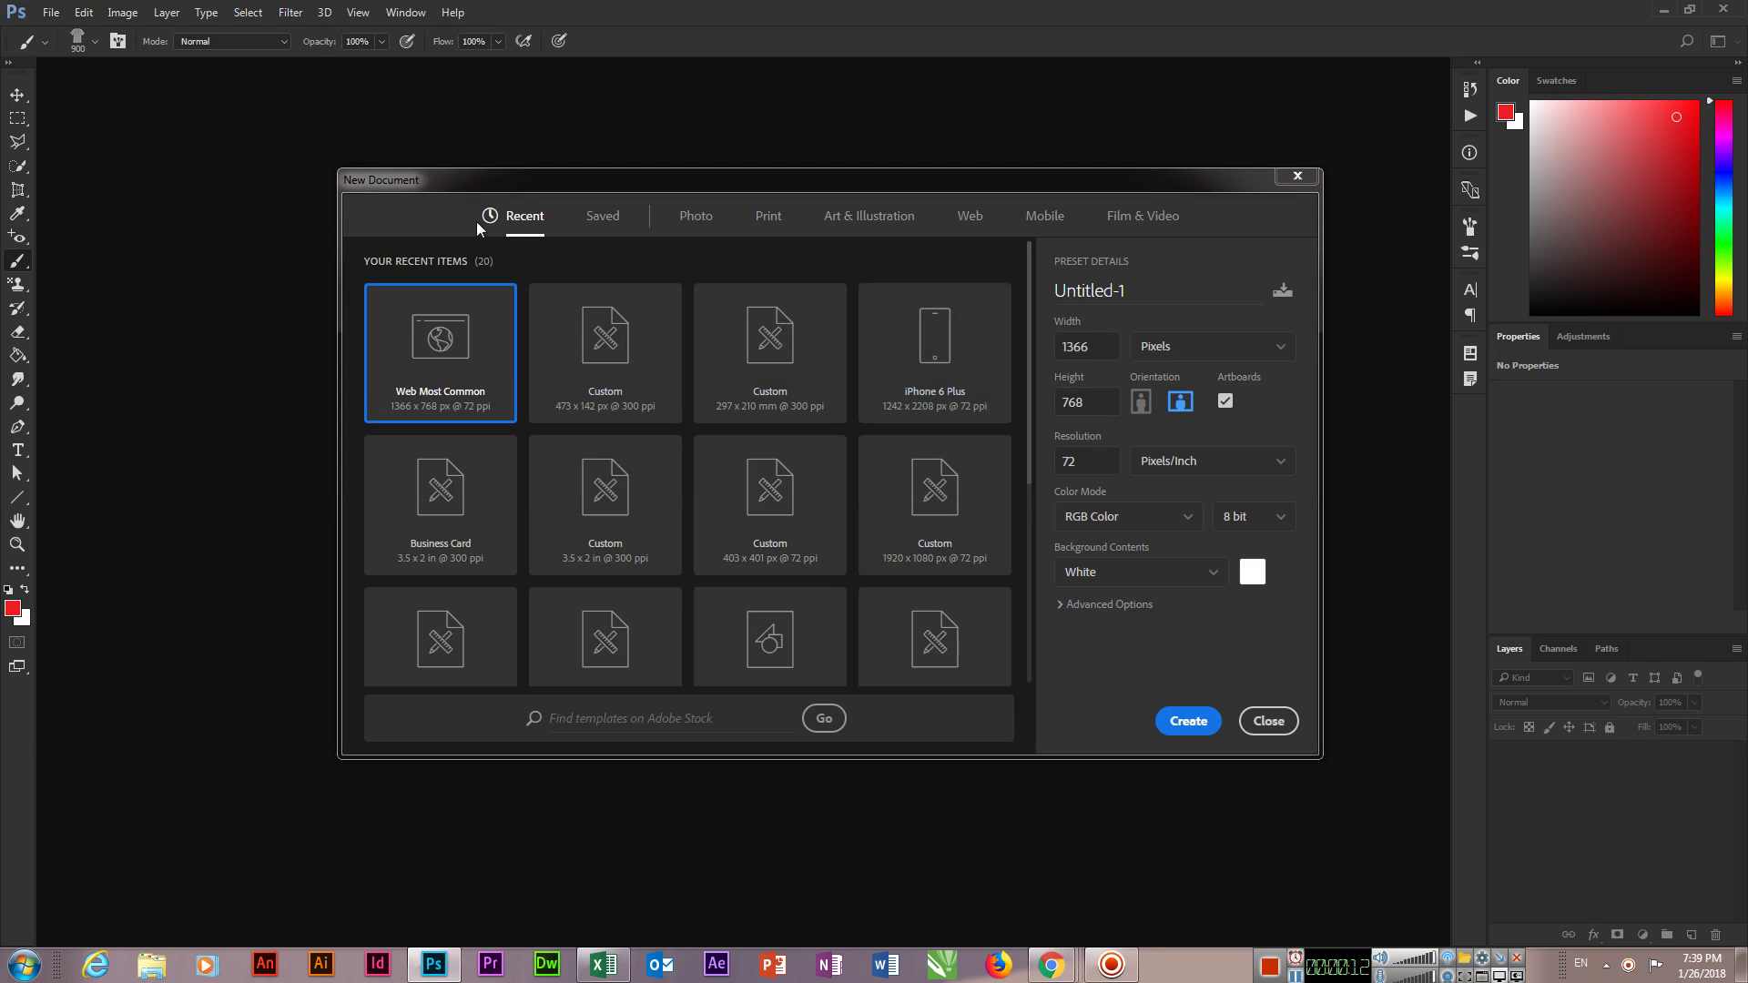
pyautogui.click(764, 216)
pyautogui.click(937, 364)
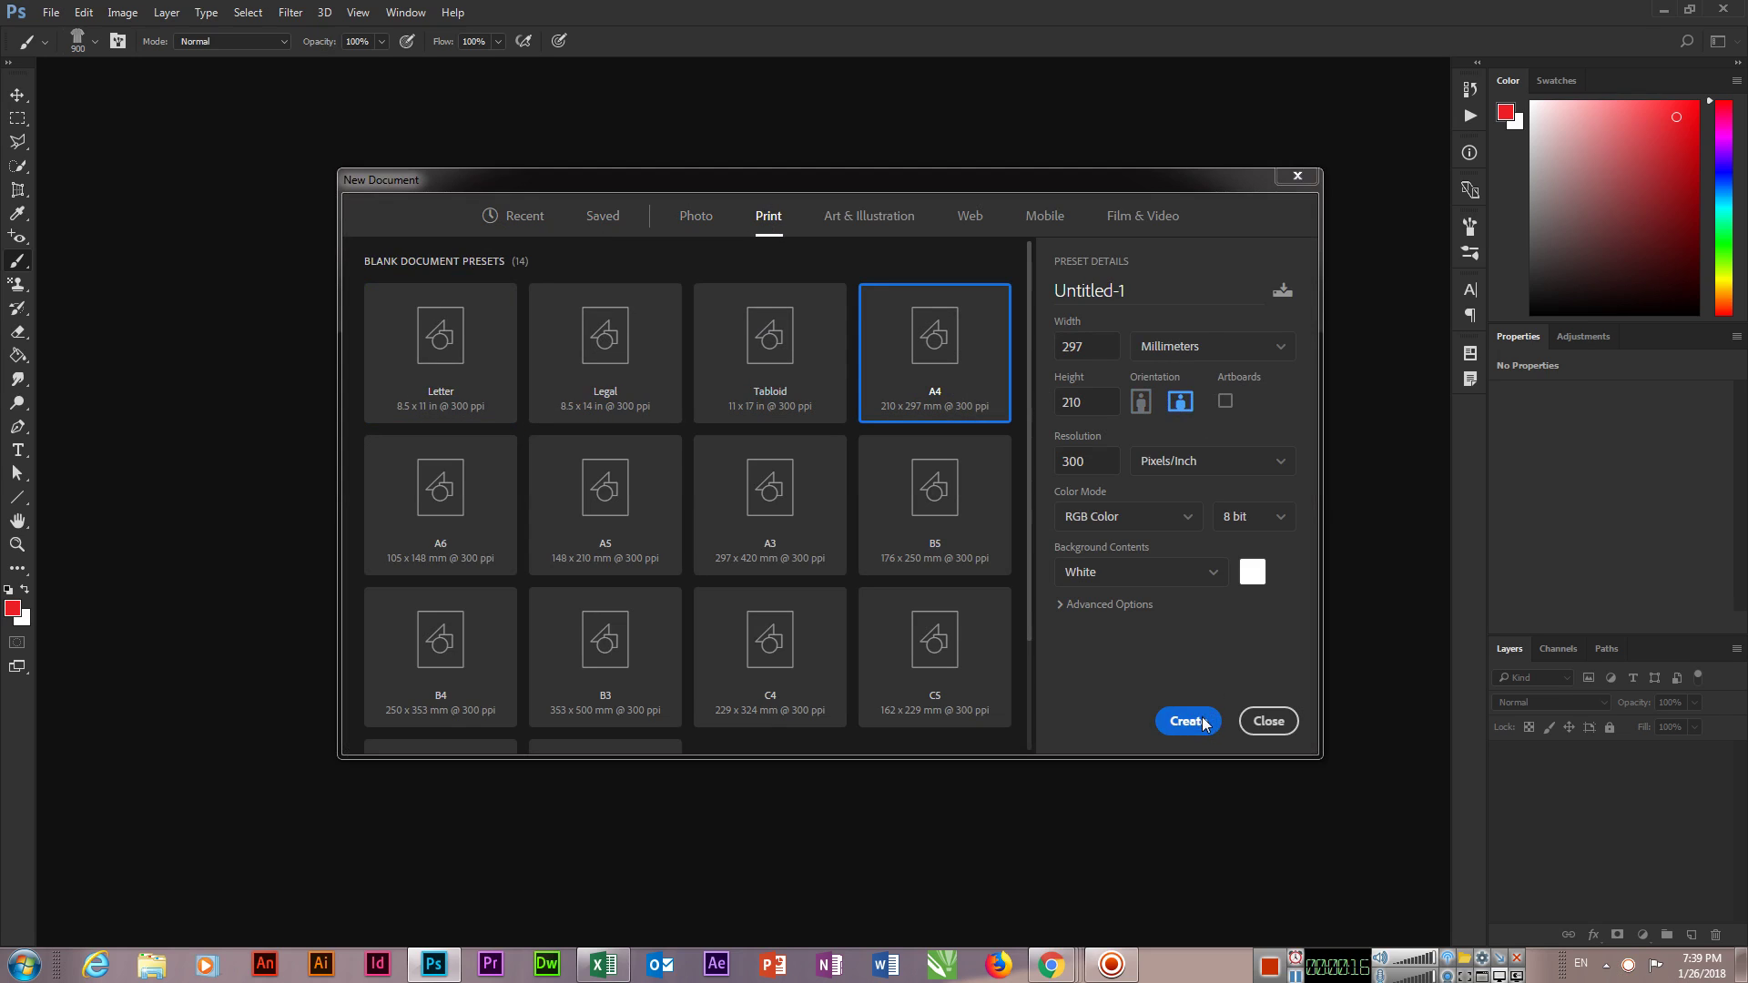
pyautogui.click(1190, 721)
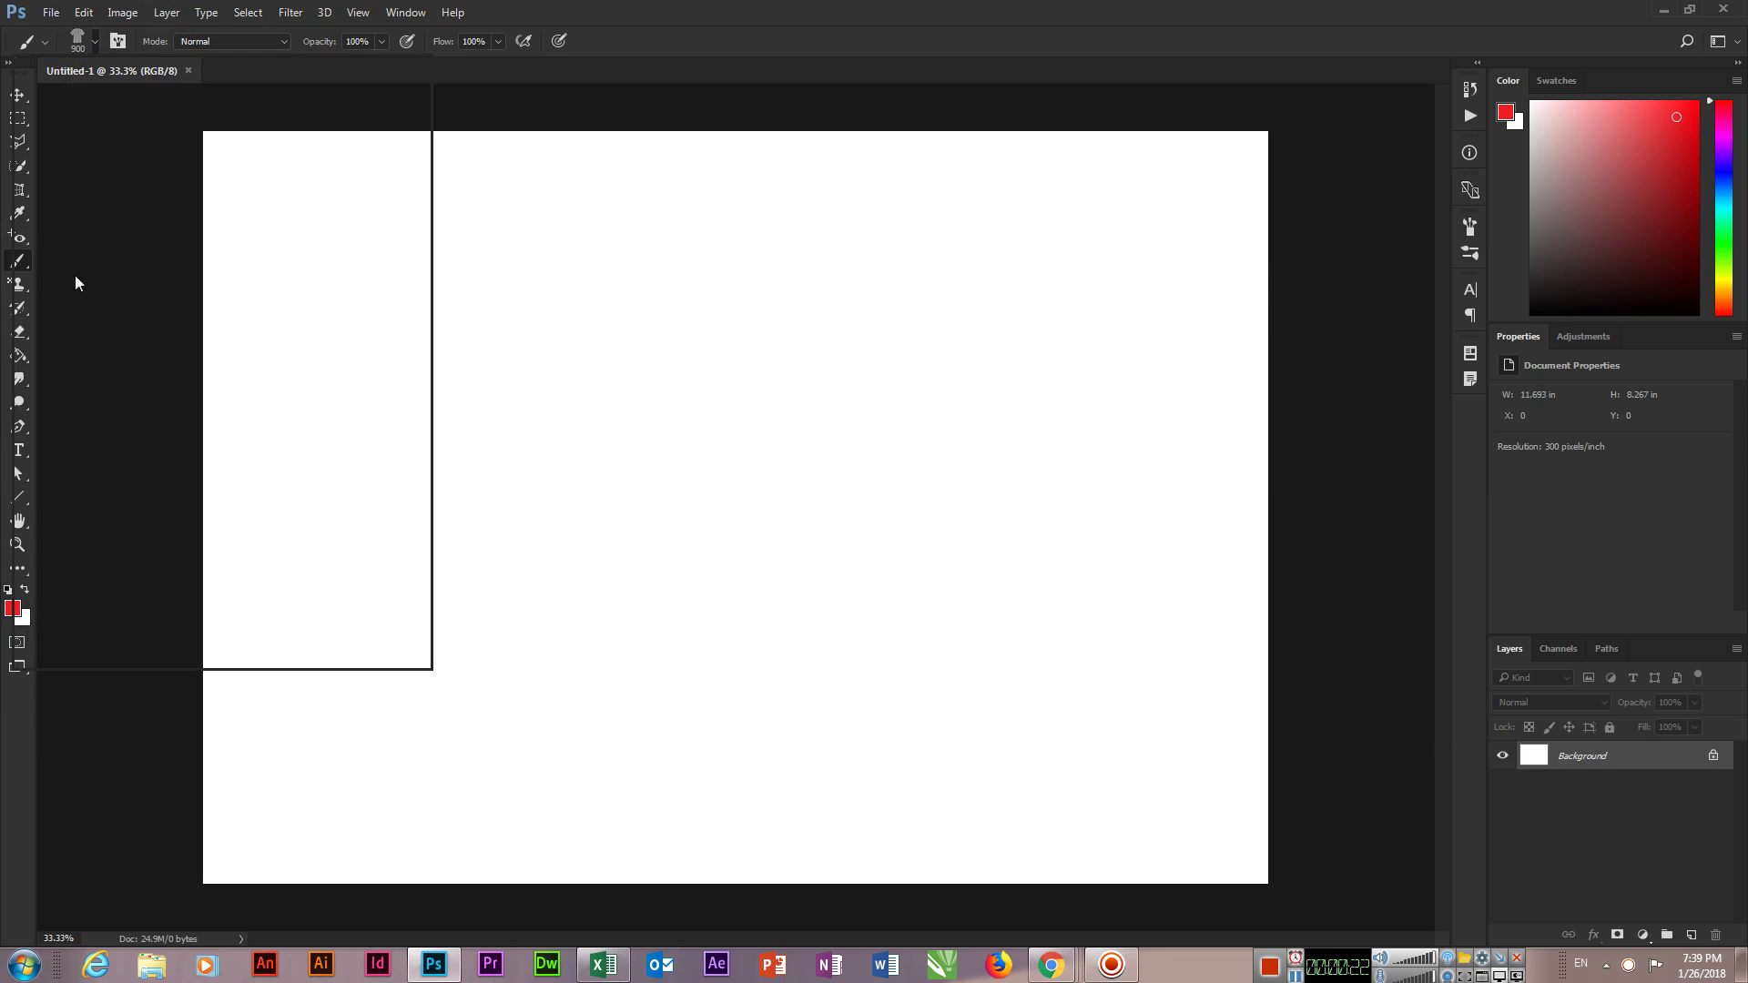
# - Choose the soft round brush tip and shrink it to 300 px
pyautogui.scroll(5, 162, 283)
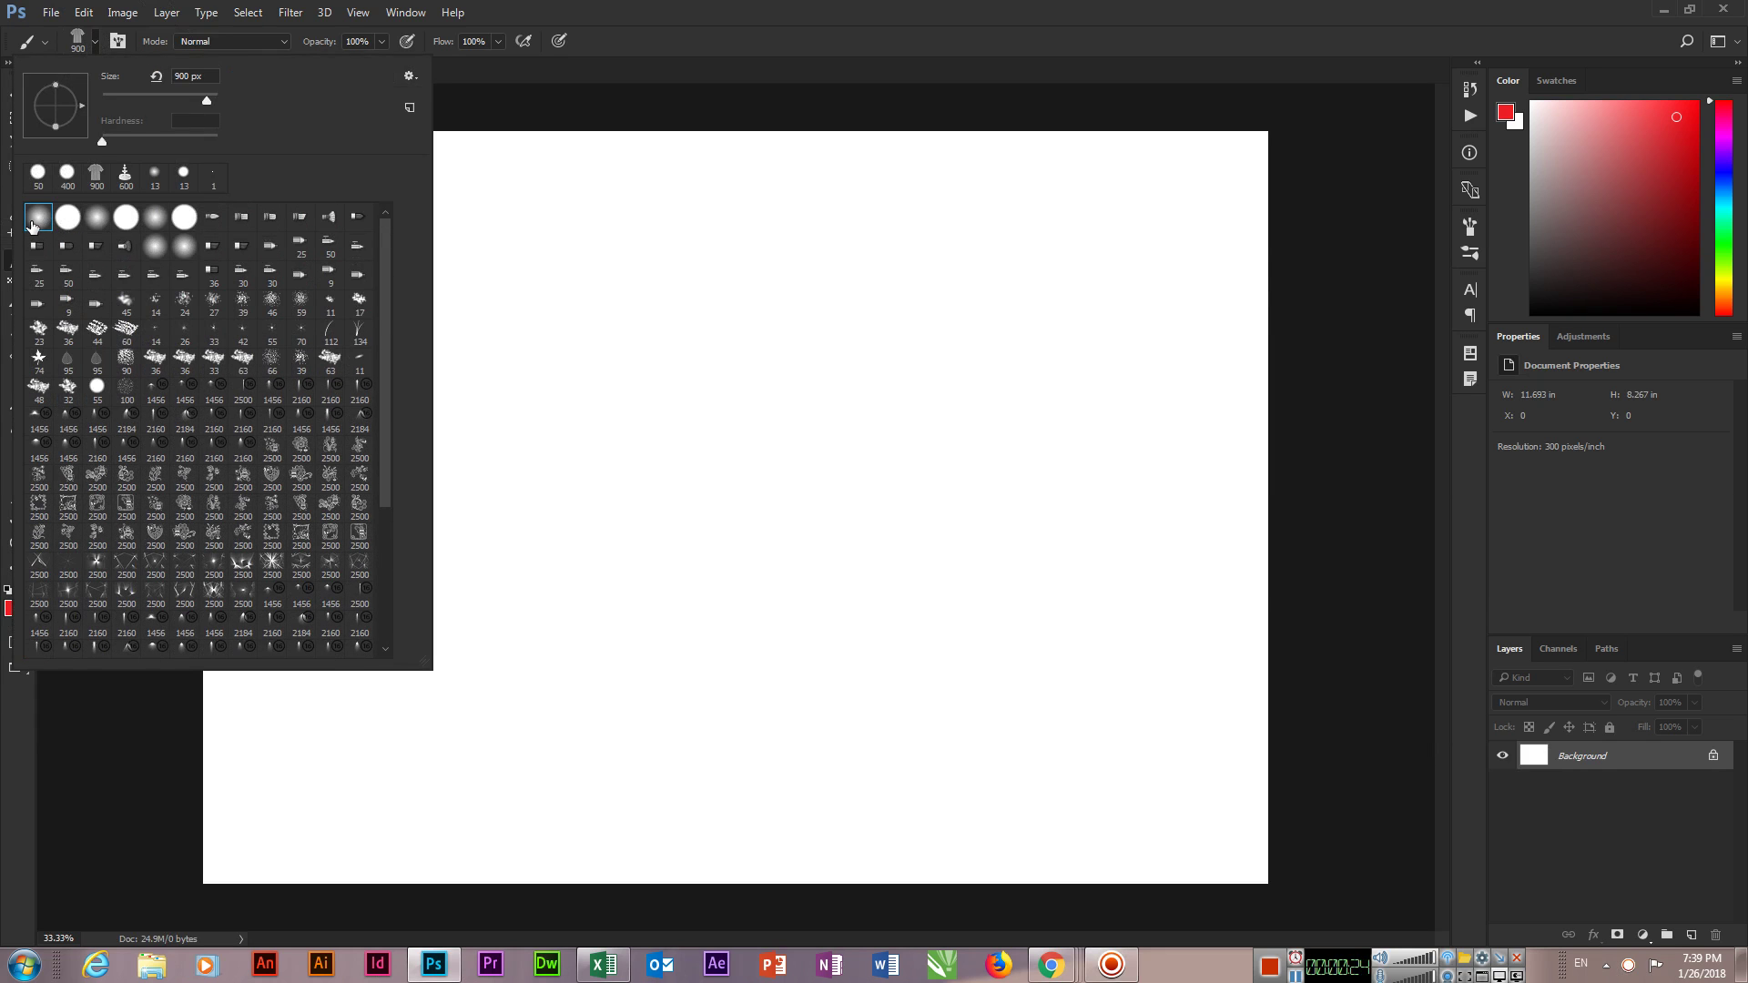
pyautogui.doubleClick(32, 226)
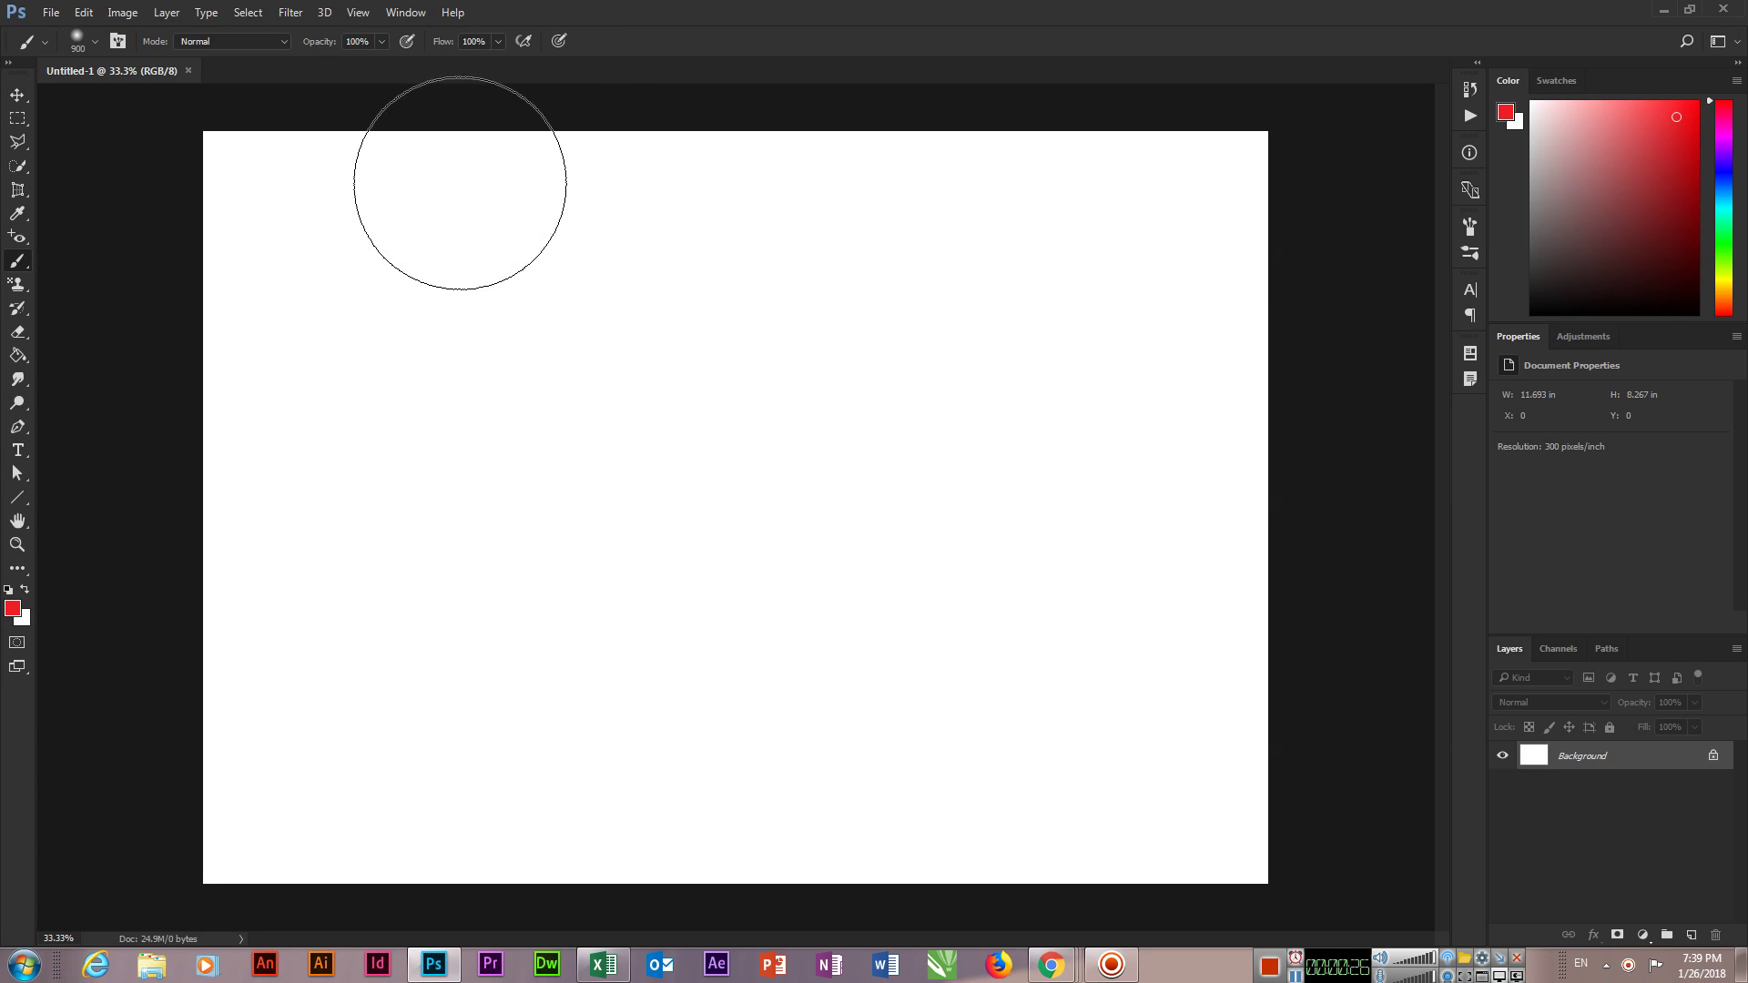
pyautogui.press('[')
pyautogui.press('[')
pyautogui.press('[')
pyautogui.press('[')
pyautogui.press('[')
pyautogui.press('[')
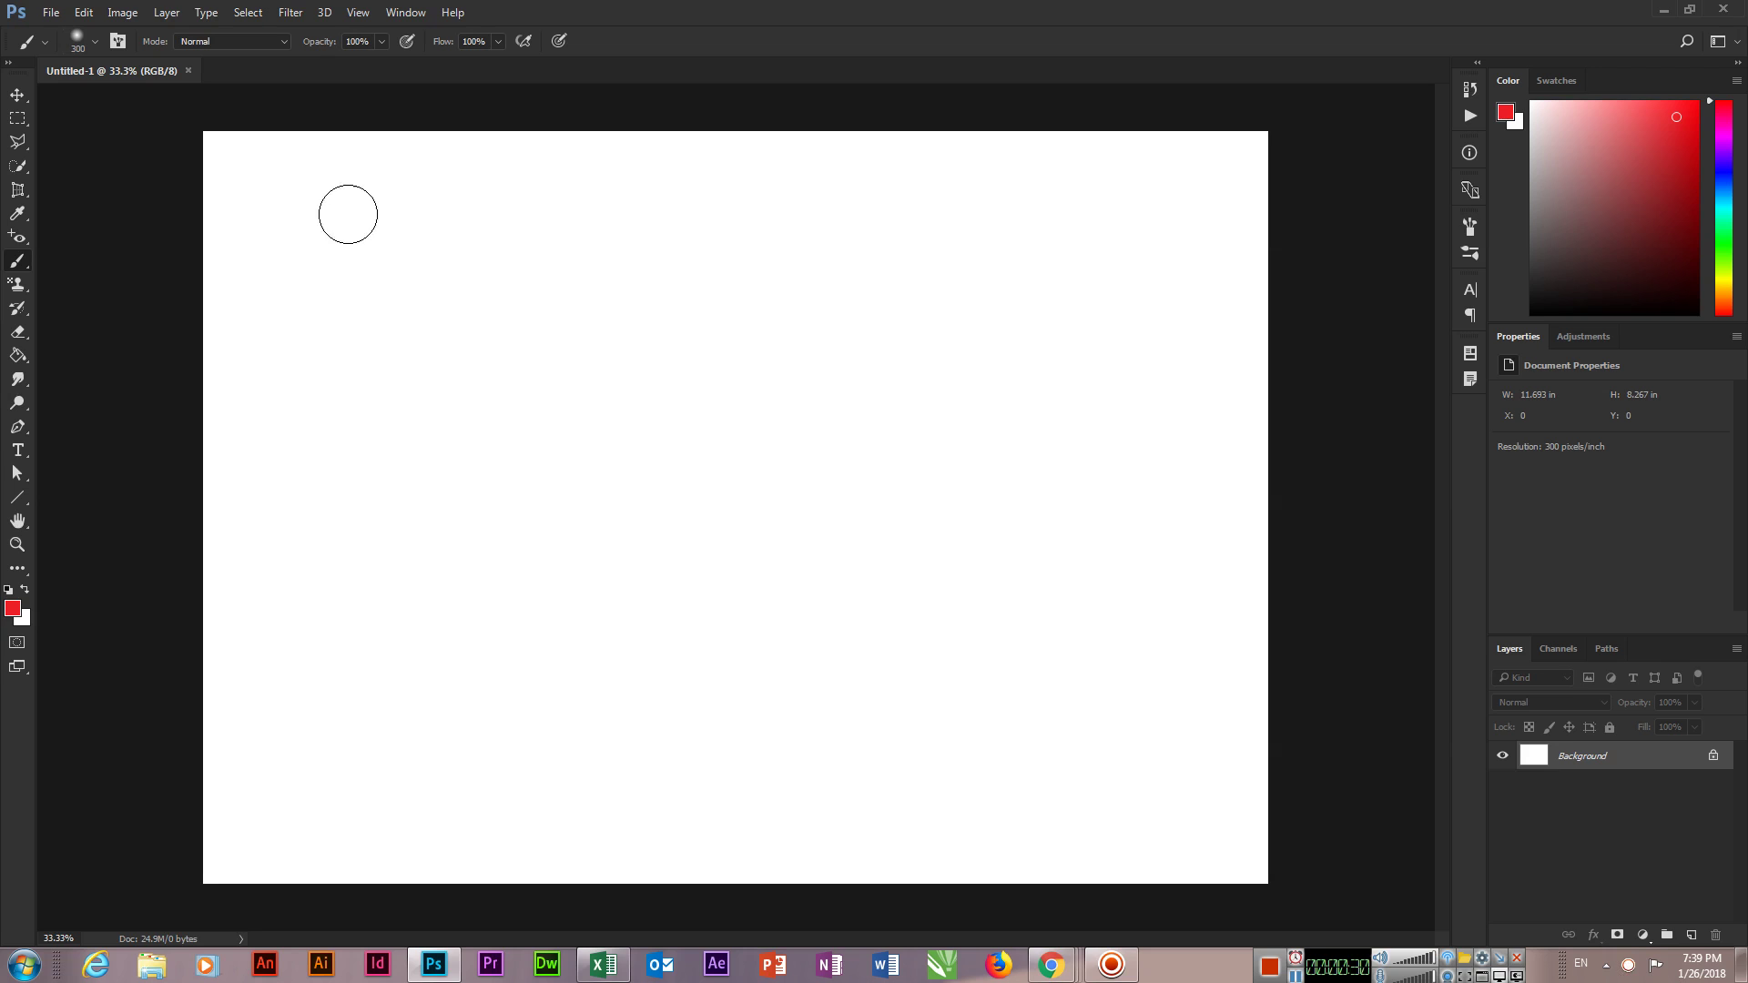
# - Paint red test strokes over the canvas, then clear it back to white
pyautogui.moveTo(203, 155); pyautogui.dragTo(1038, 156)
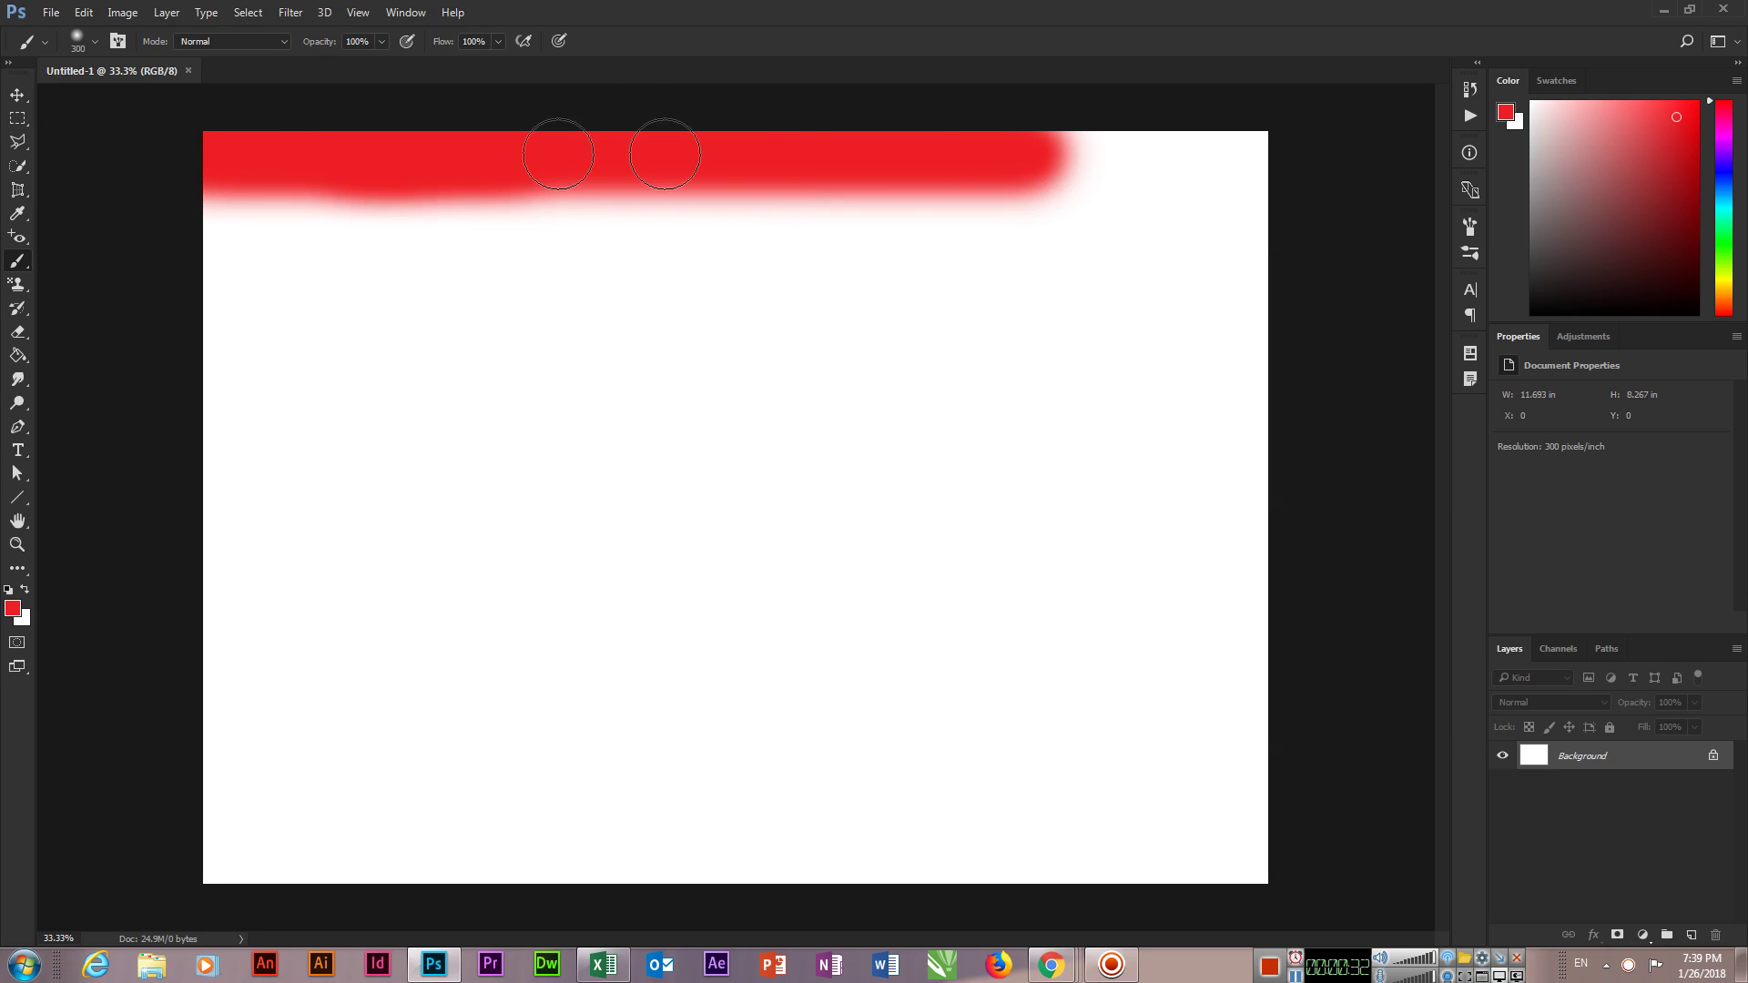
pyautogui.moveTo(665, 154)
pyautogui.mouseDown()
pyautogui.moveTo(1310, 150)
pyautogui.moveTo(18, 178)
pyautogui.moveTo(1324, 228)
pyautogui.moveTo(392, 234)
pyautogui.moveTo(82, 282)
pyautogui.moveTo(1029, 293)
pyautogui.moveTo(1493, 357)
pyautogui.moveTo(975, 371)
pyautogui.moveTo(1357, 363)
pyautogui.moveTo(1080, 479)
pyautogui.moveTo(1101, 404)
pyautogui.moveTo(902, 628)
pyautogui.moveTo(995, 468)
pyautogui.moveTo(488, 566)
pyautogui.moveTo(981, 478)
pyautogui.moveTo(52, 505)
pyautogui.moveTo(1436, 593)
pyautogui.moveTo(58, 624)
pyautogui.moveTo(1535, 733)
pyautogui.moveTo(170, 743)
pyautogui.moveTo(1330, 866)
pyautogui.moveTo(135, 868)
pyautogui.mouseUp()
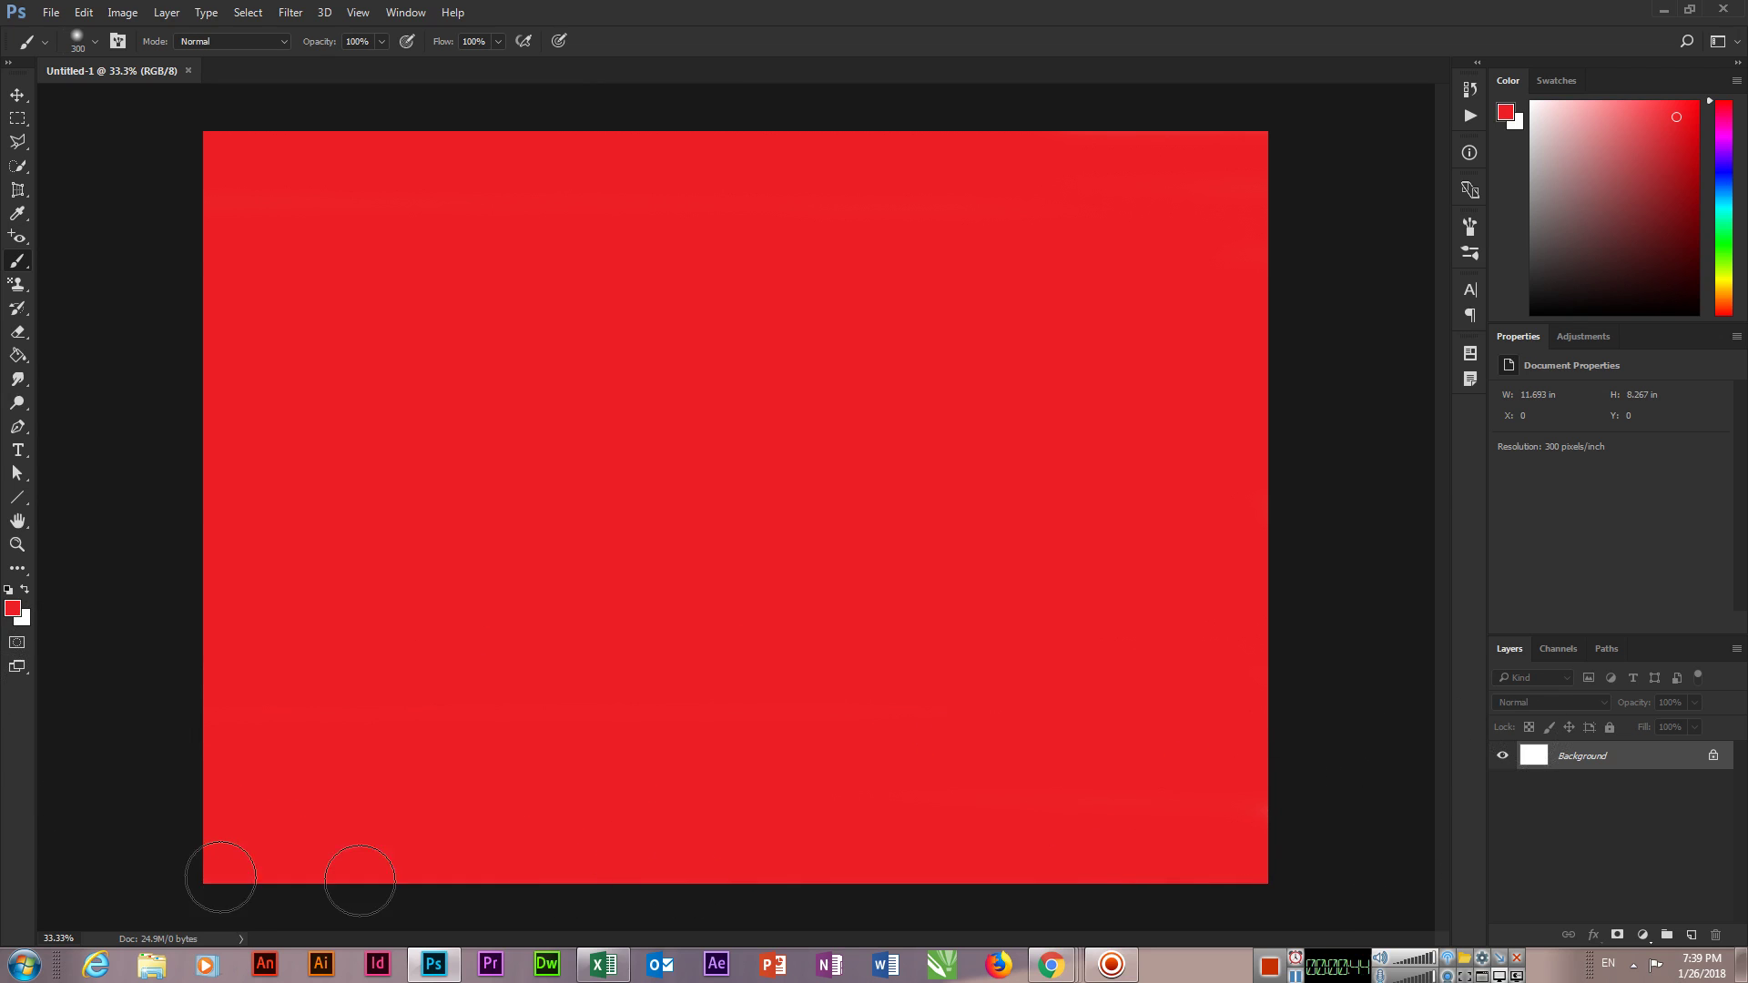
pyautogui.hotkey('ctrl', 'BackSpace')
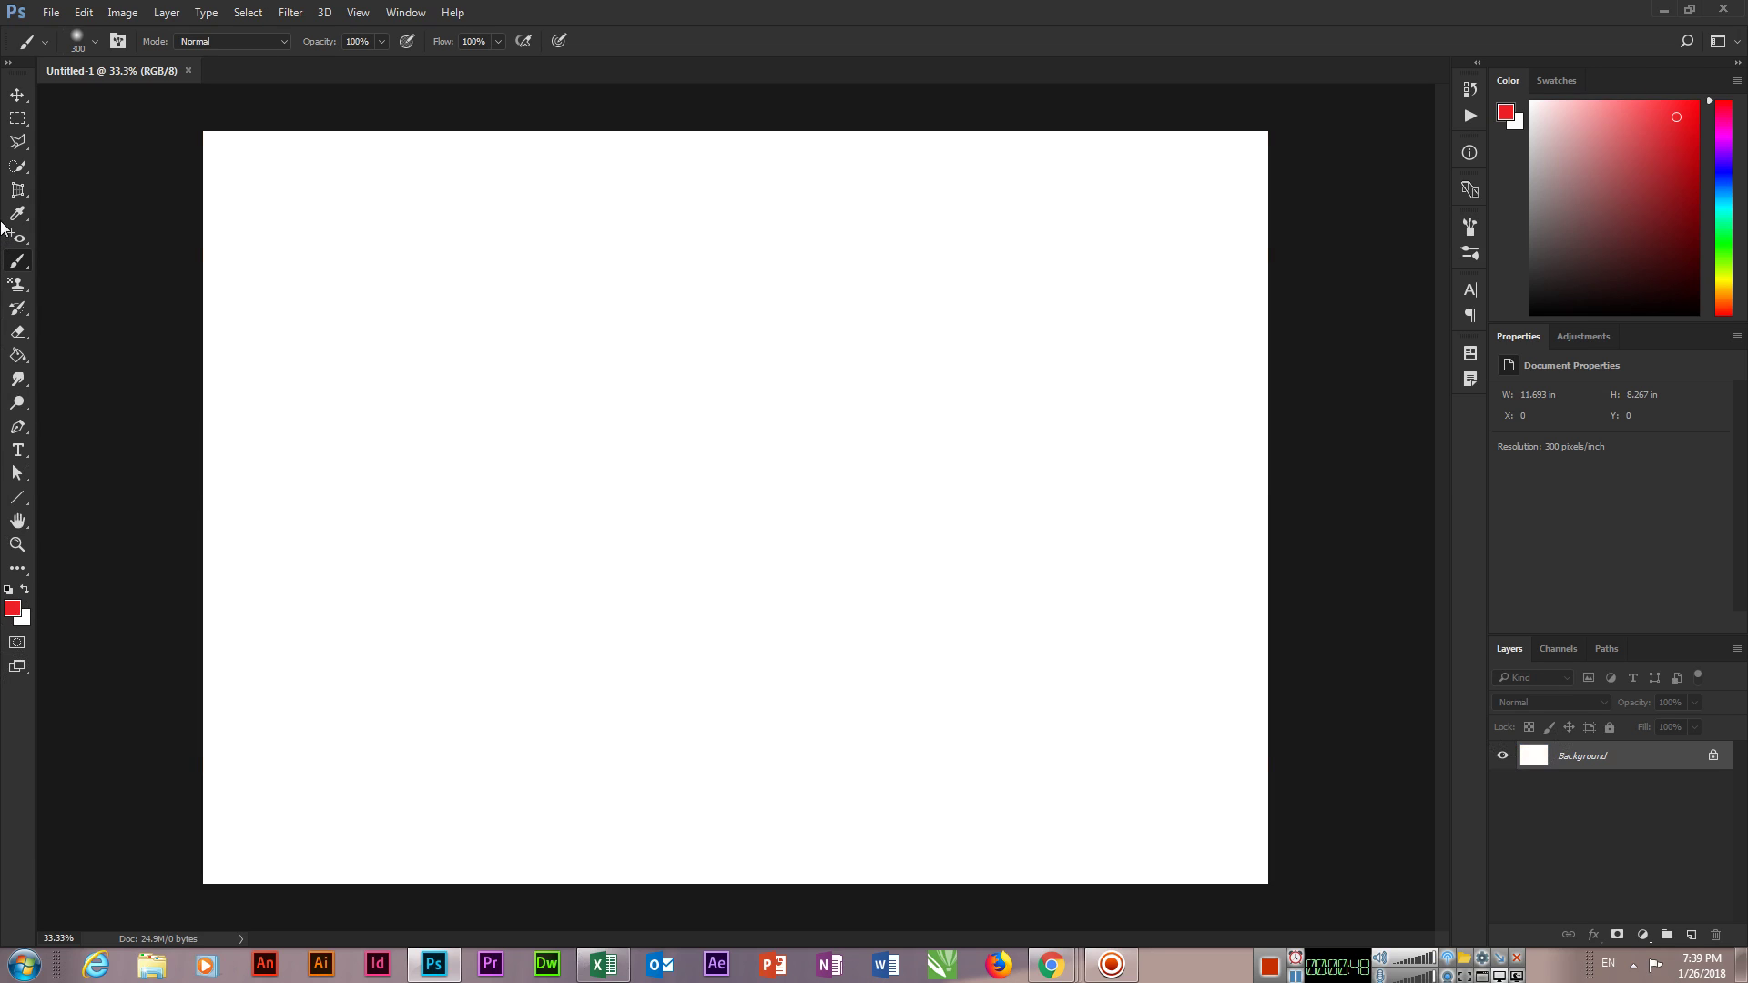
# - Select a full-width rectangular band across the top quarter of the canvas
pyautogui.click(18, 118)
pyautogui.moveTo(197, 129); pyautogui.dragTo(1356, 329)
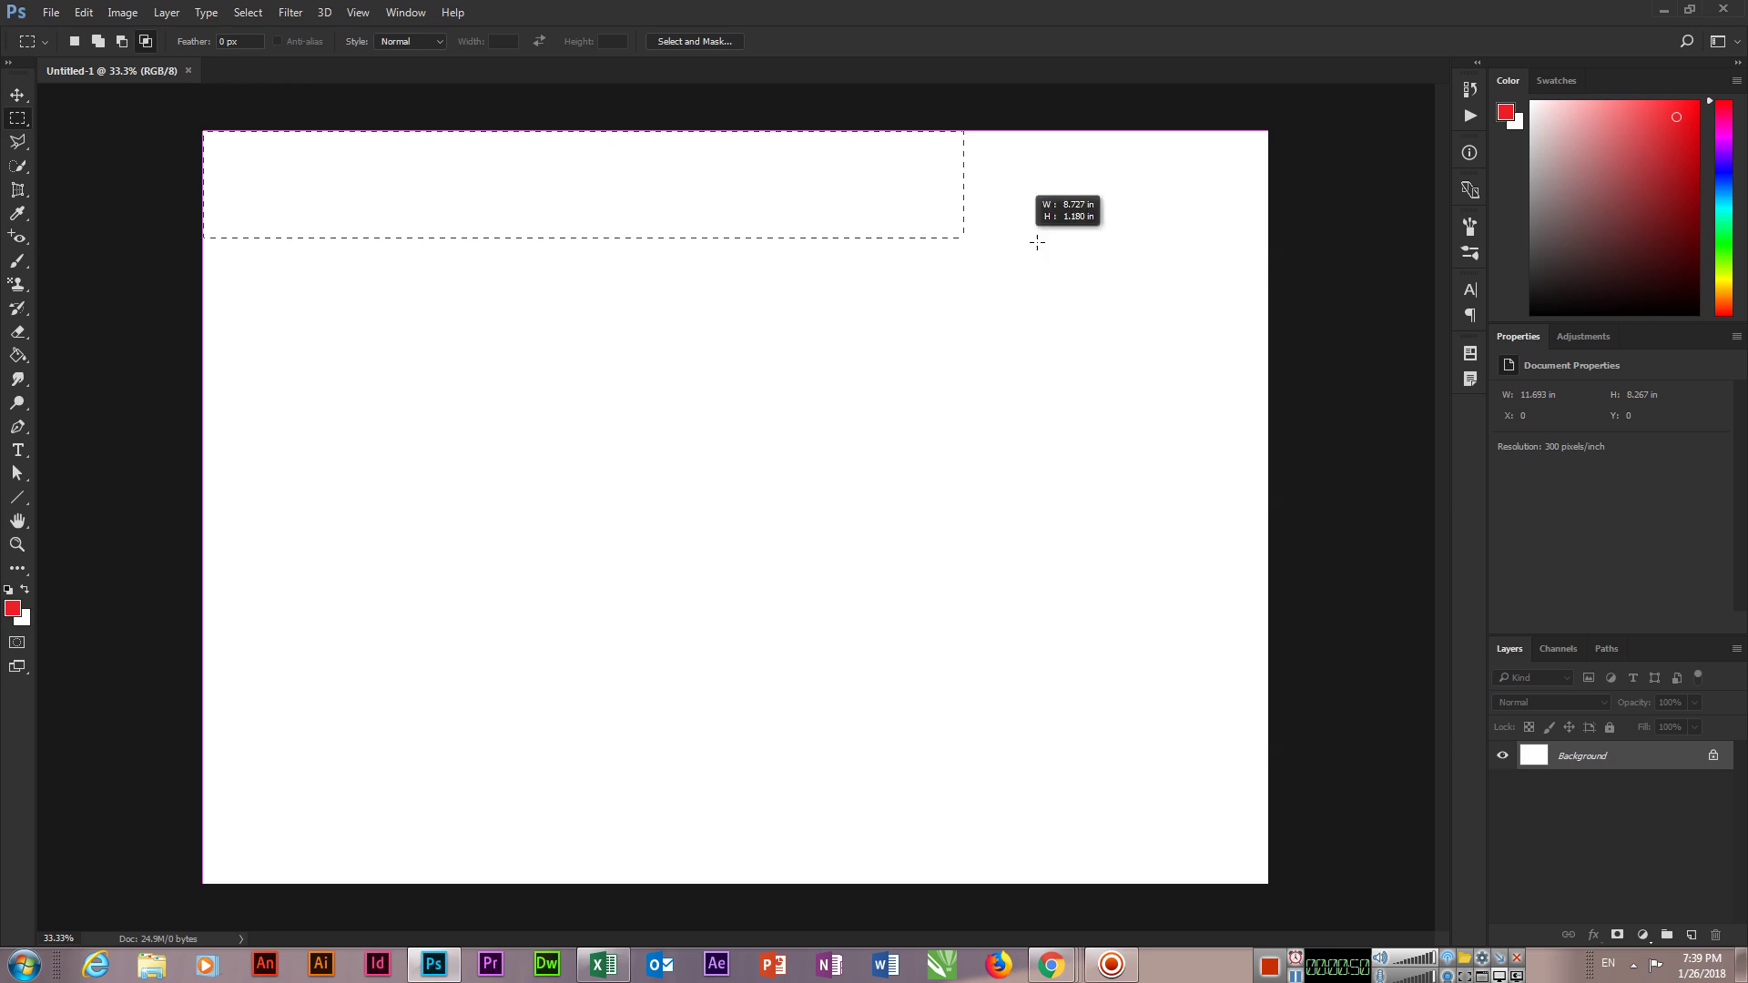
pyautogui.rightClick(18, 261)
pyautogui.click(73, 259)
# - Brush the selected band solid red and deselect it
pyautogui.moveTo(213, 166); pyautogui.dragTo(591, 166)
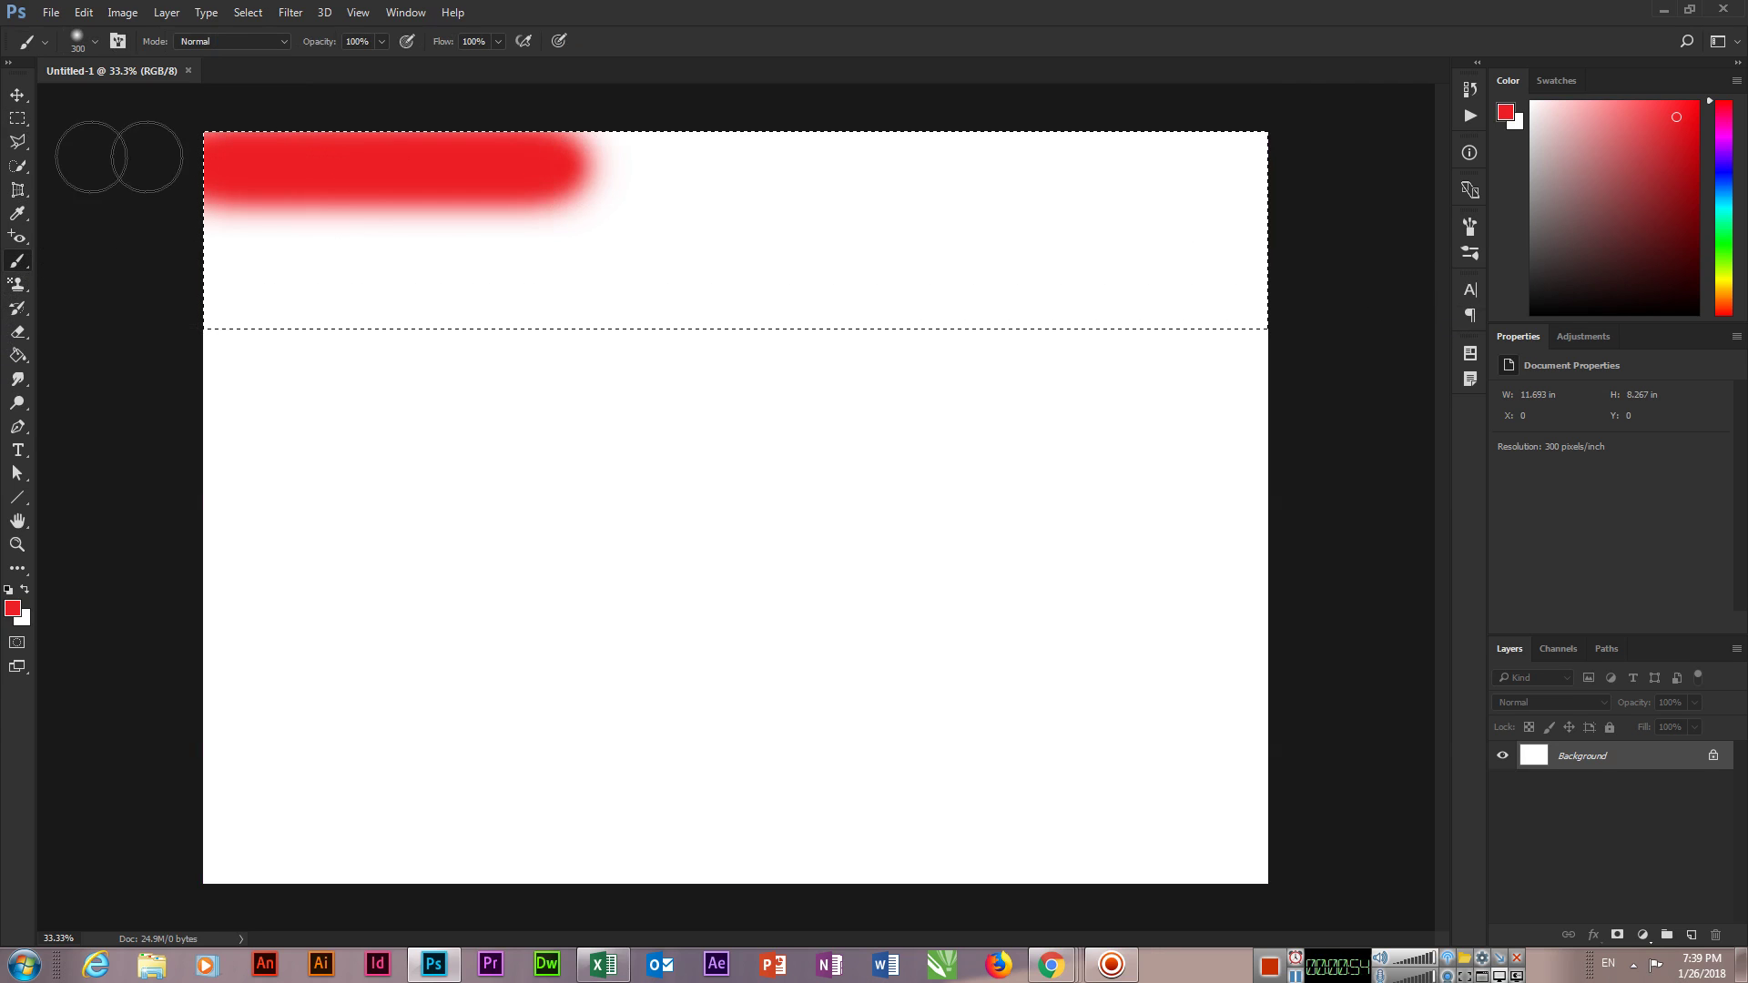
pyautogui.moveTo(118, 157); pyautogui.dragTo(1156, 168)
pyautogui.moveTo(148, 258); pyautogui.dragTo(1202, 261)
pyautogui.moveTo(1002, 264)
pyautogui.mouseDown()
pyautogui.moveTo(1291, 176)
pyautogui.moveTo(1256, 136)
pyautogui.mouseUp()
pyautogui.moveTo(209, 345)
pyautogui.mouseDown()
pyautogui.moveTo(577, 363)
pyautogui.moveTo(1128, 345)
pyautogui.moveTo(1005, 328)
pyautogui.moveTo(1033, 265)
pyautogui.mouseUp()
pyautogui.hotkey('ctrl', 'd')
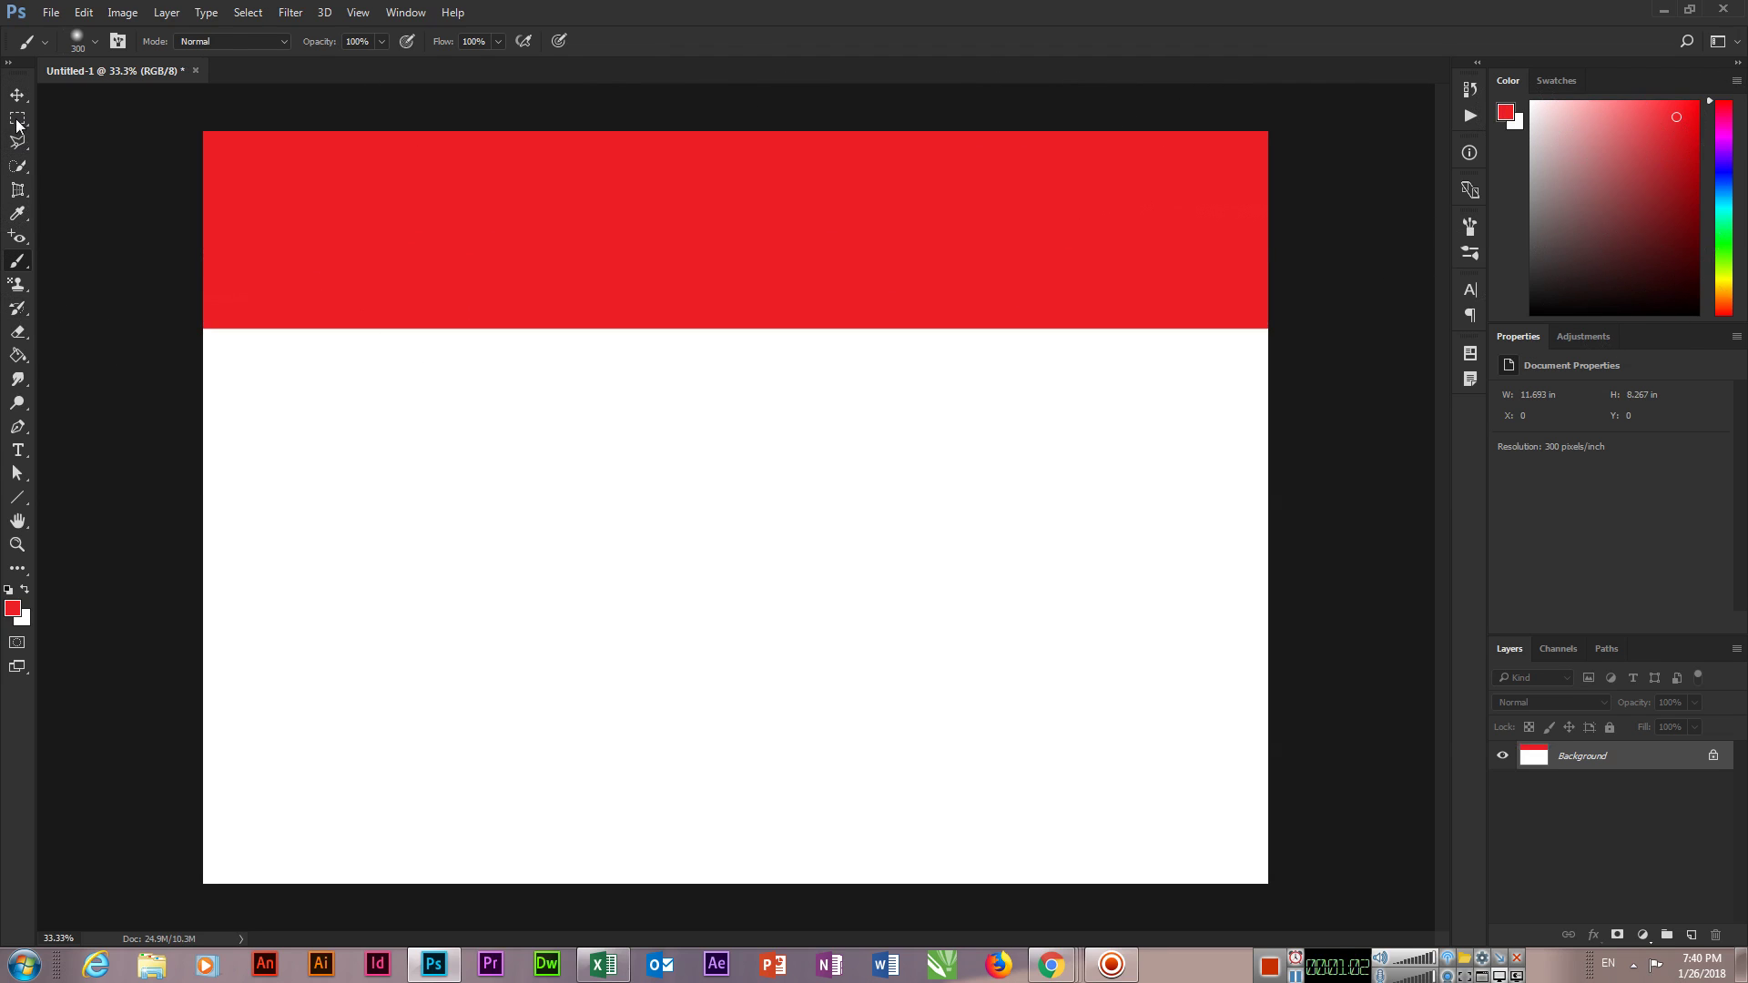
pyautogui.click(17, 121)
# - Draw a circular elliptical selection in the white area below the red band
pyautogui.rightClick(18, 118)
pyautogui.click(55, 137)
pyautogui.moveTo(245, 376); pyautogui.dragTo(576, 697)
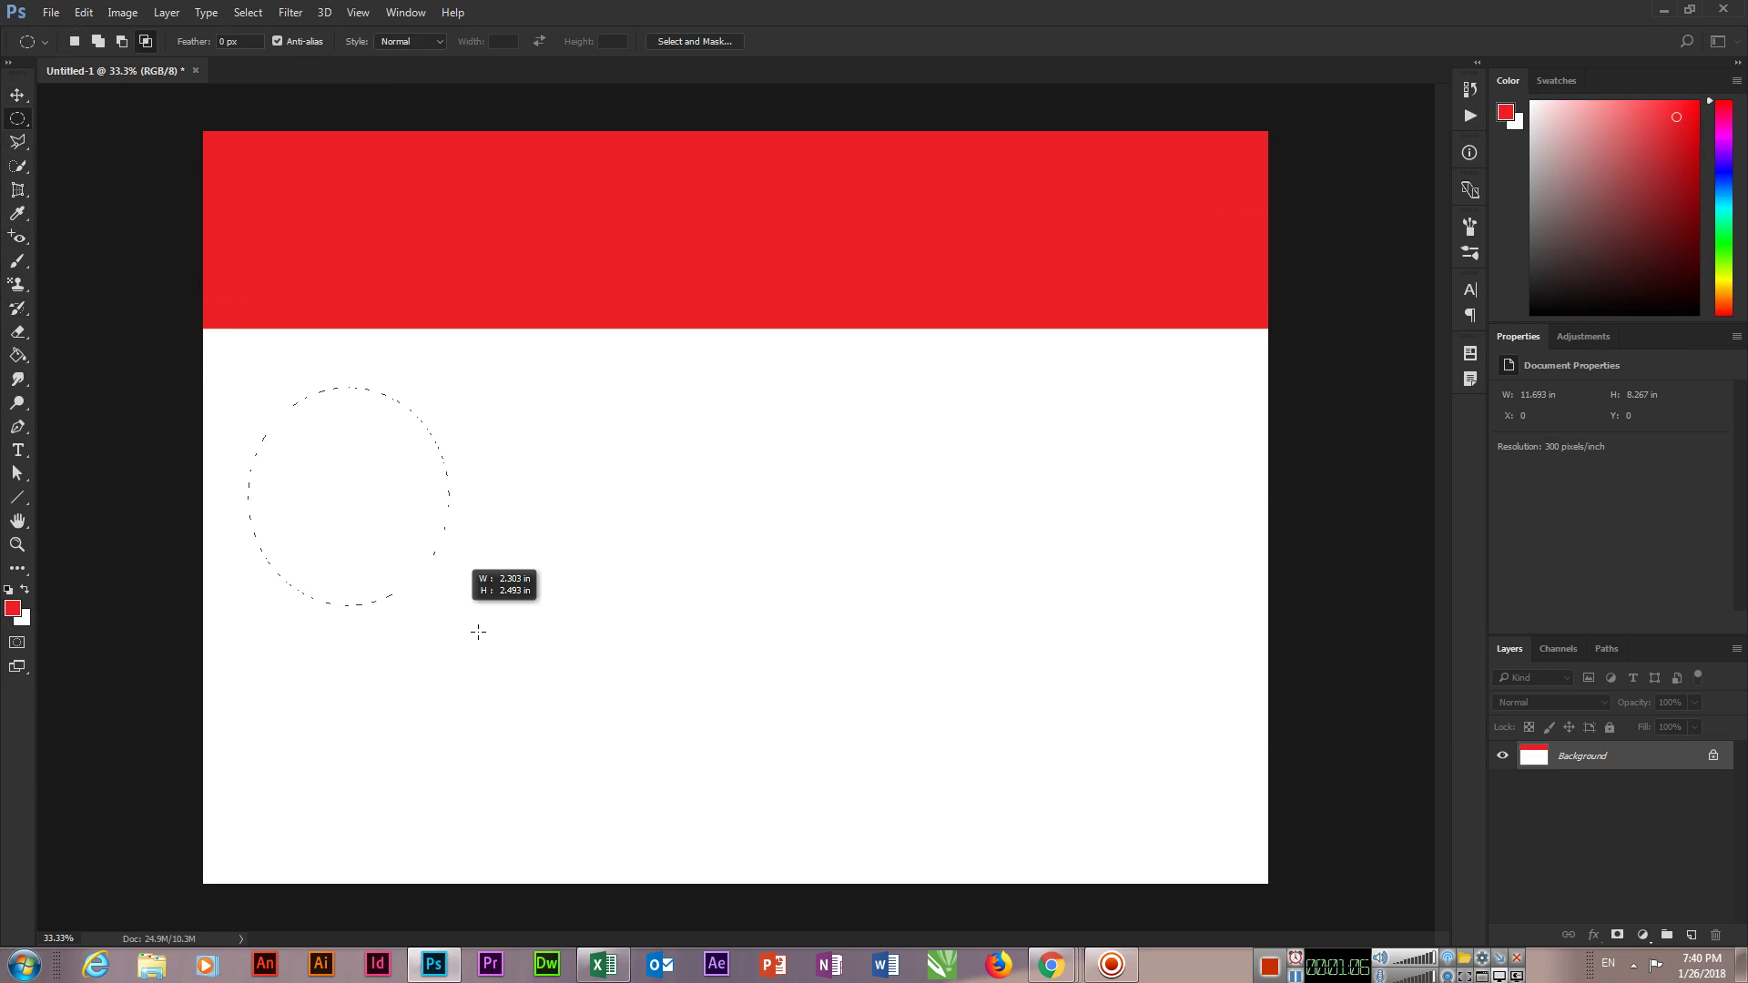
pyautogui.hotkey('ctrl', 'd')
pyautogui.moveTo(630, 363); pyautogui.dragTo(891, 632)
pyautogui.hotkey('ctrl', 's')
pyautogui.press('Escape')
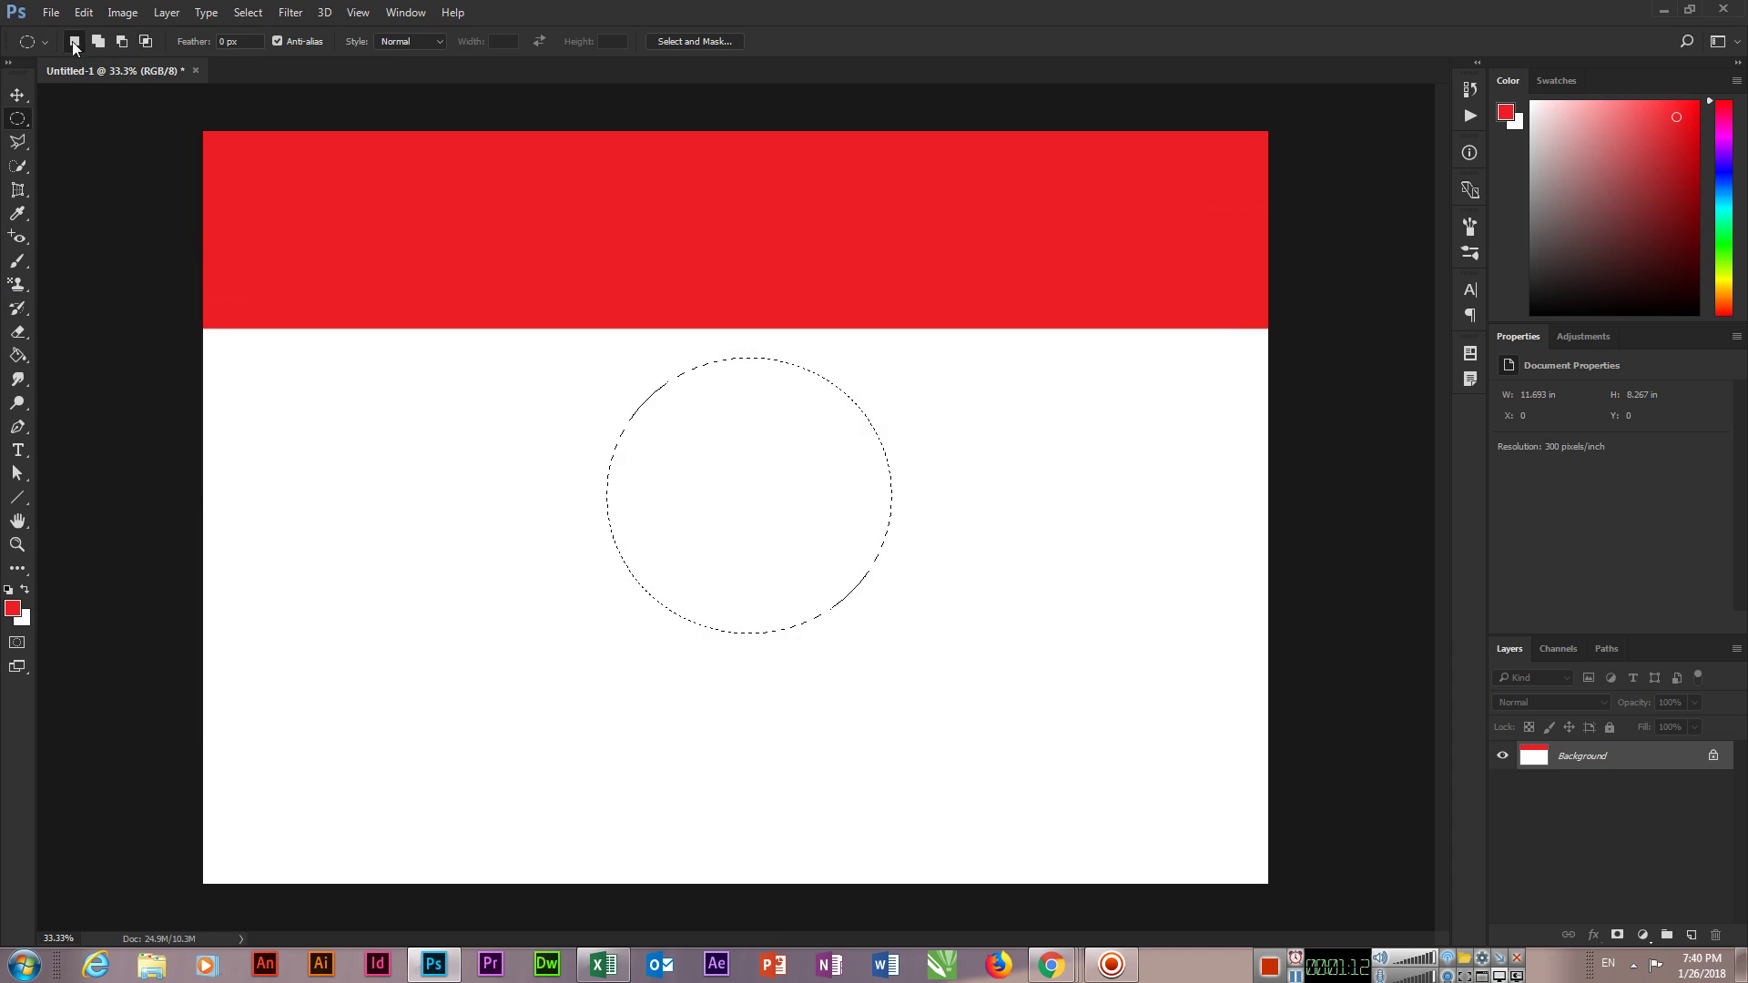
pyautogui.click(668, 422)
pyautogui.moveTo(623, 366); pyautogui.dragTo(899, 644)
# - Paint the circle green, then undo both the green circle and the red band
pyautogui.click(15, 605)
pyautogui.moveTo(1229, 501); pyautogui.dragTo(1234, 526)
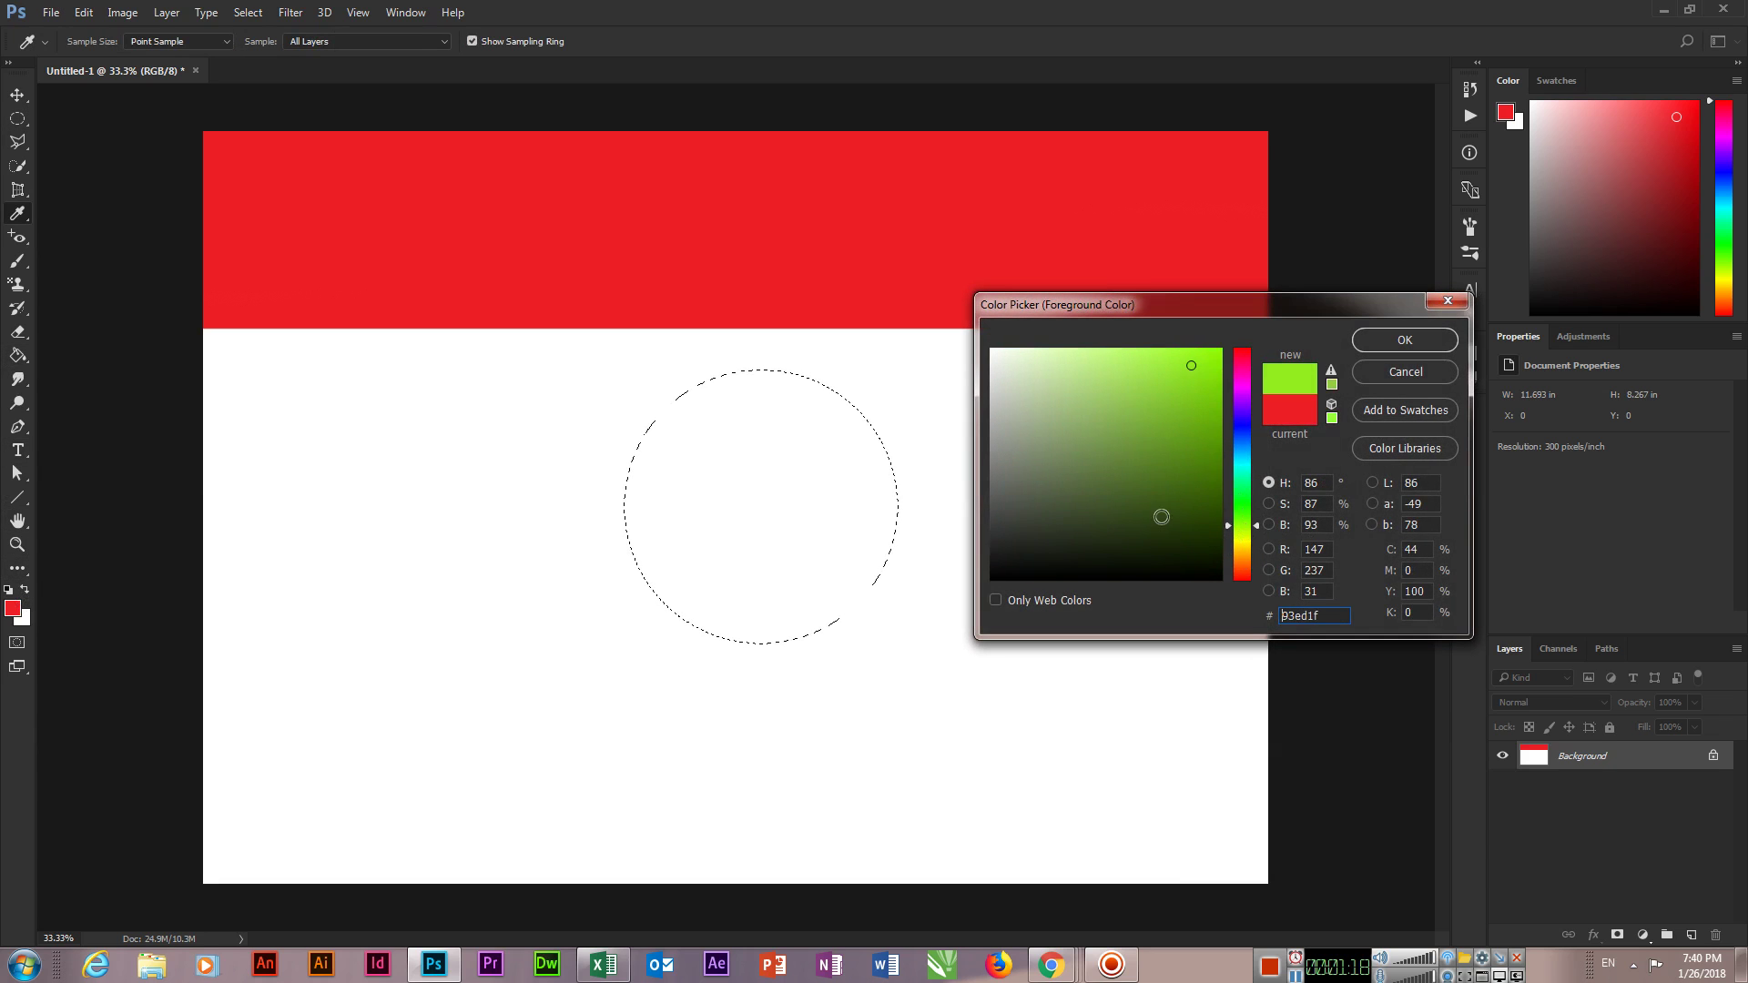
pyautogui.press('Return')
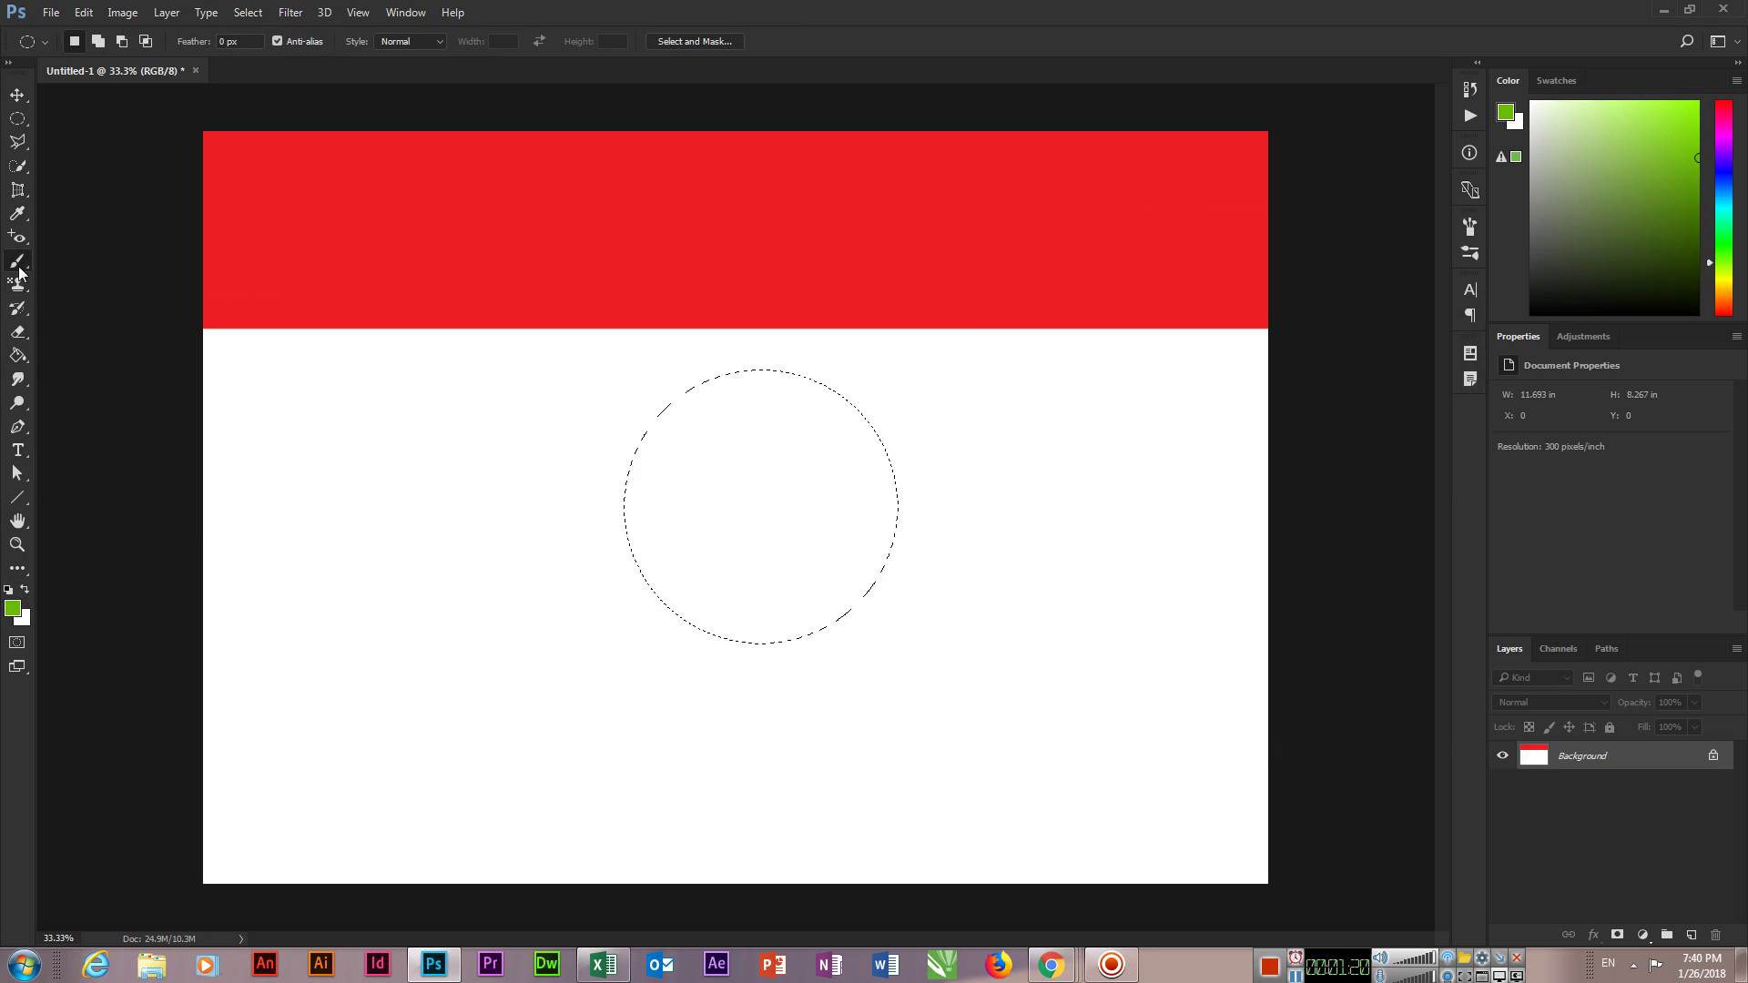
pyautogui.click(17, 262)
pyautogui.moveTo(721, 417)
pyautogui.mouseDown()
pyautogui.moveTo(678, 444)
pyautogui.moveTo(753, 461)
pyautogui.moveTo(615, 623)
pyautogui.moveTo(850, 636)
pyautogui.moveTo(722, 691)
pyautogui.moveTo(874, 510)
pyautogui.mouseUp()
pyautogui.hotkey('ctrl', 'd')
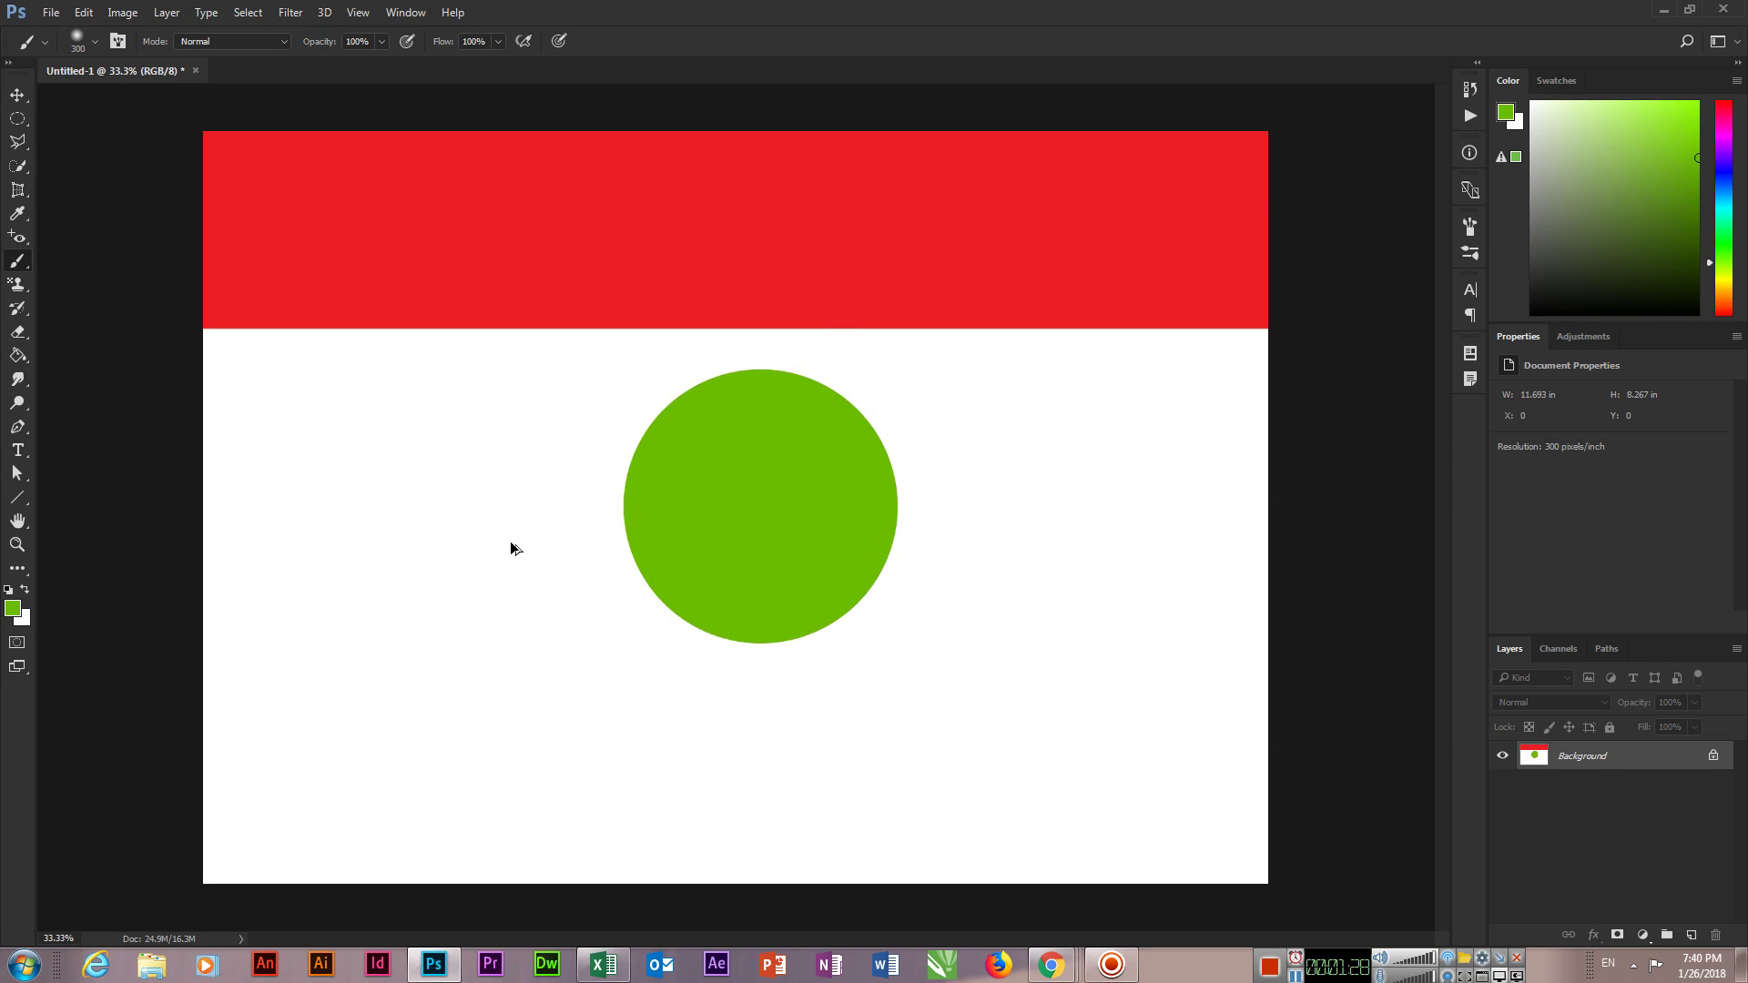
pyautogui.hotkey('ctrl', 'alt', 'z')
pyautogui.hotkey('ctrl', 'alt', 'z')
pyautogui.hotkey('ctrl', 'alt', 'z')
pyautogui.hotkey('ctrl', 'alt', 'z')
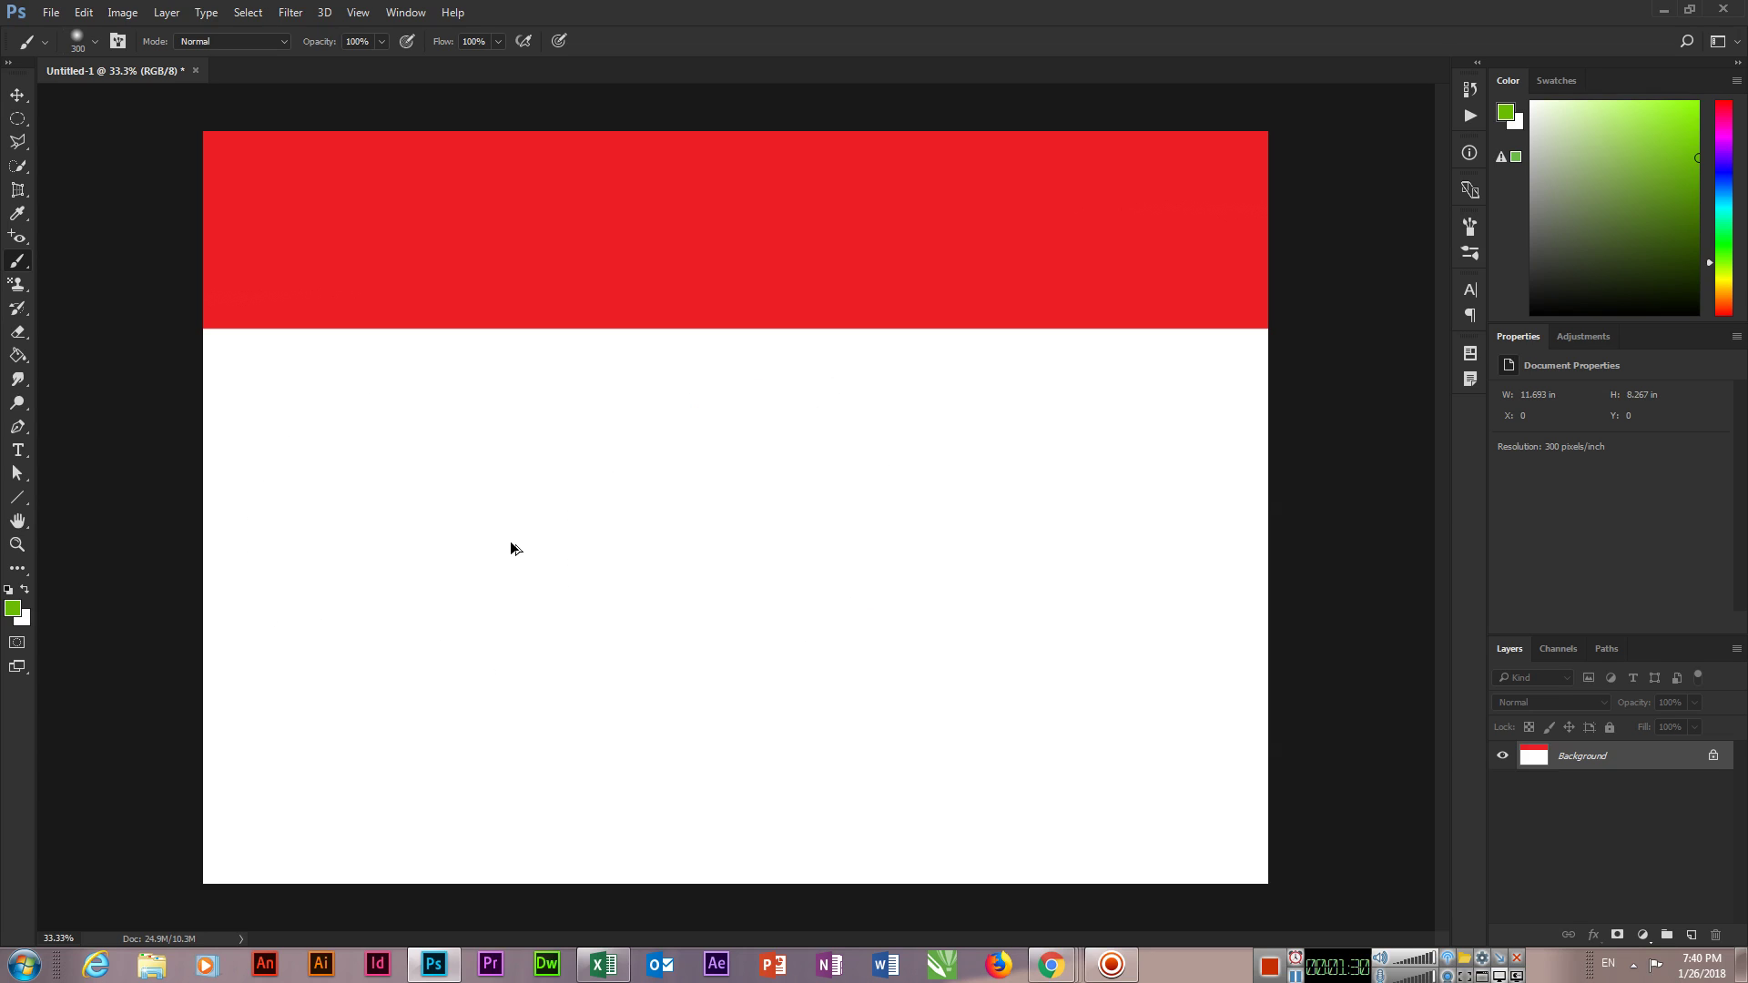
pyautogui.hotkey('ctrl', 'alt', 'z')
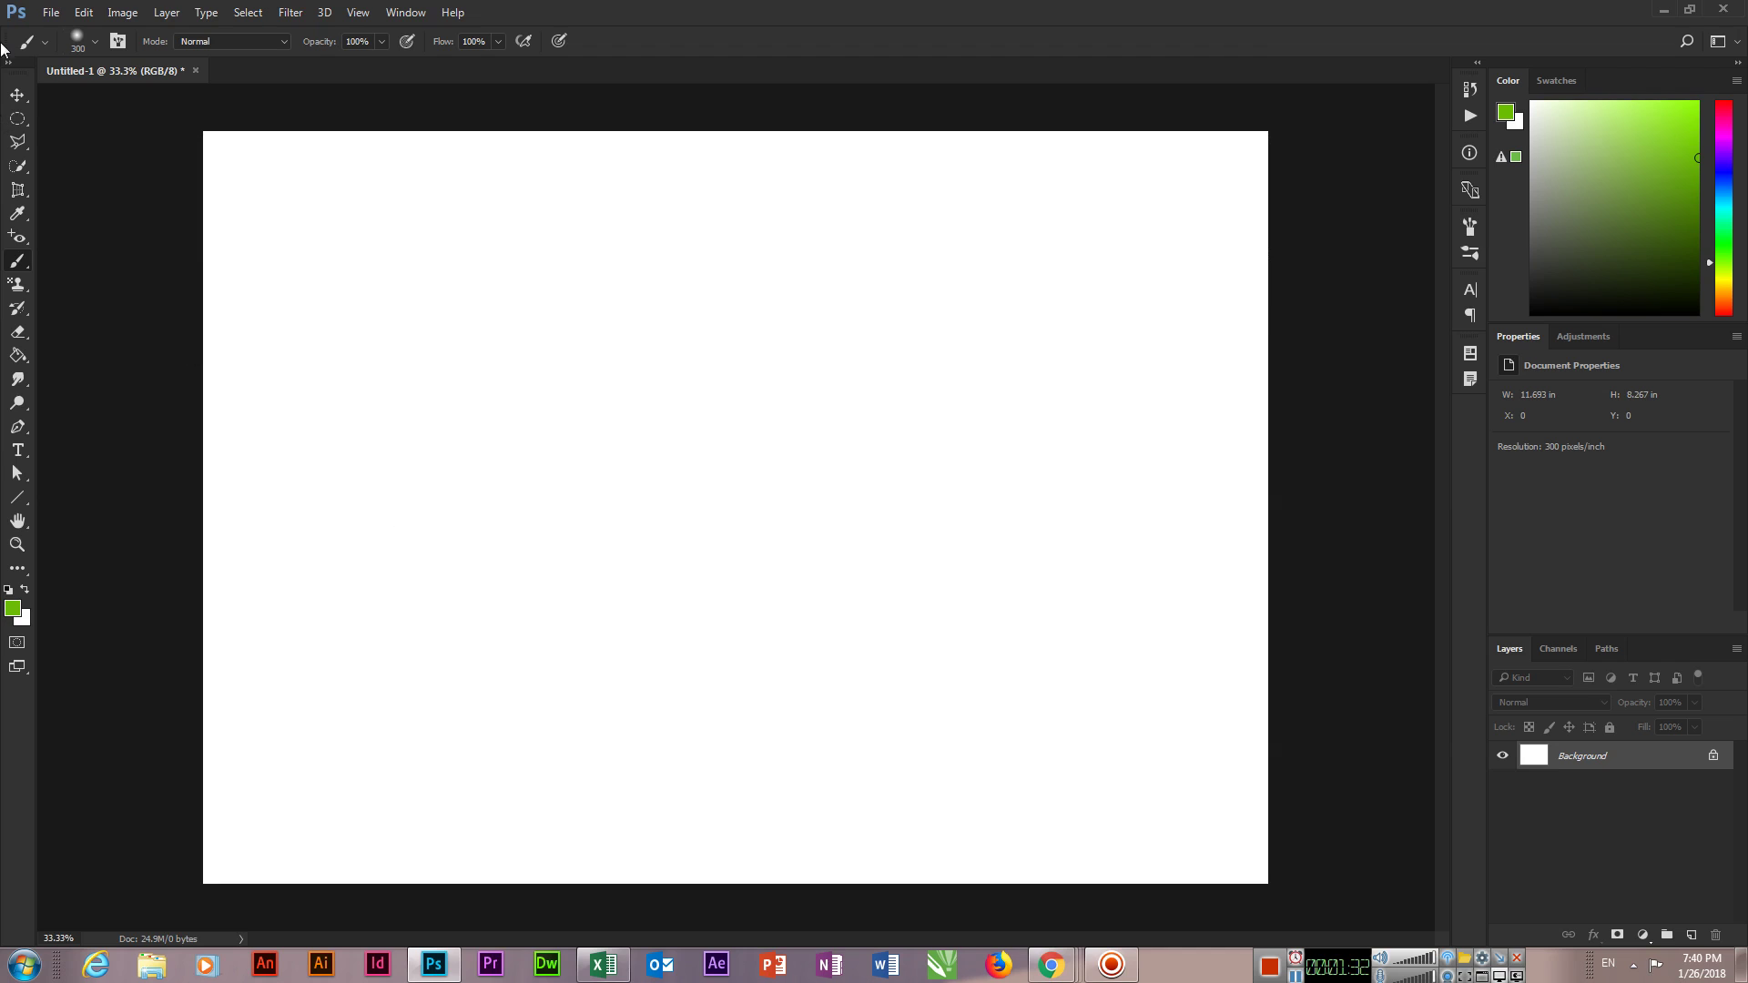
# - Choose the 134 px grass brush tip
pyautogui.click(94, 43)
pyautogui.scroll(-1, 256, 496)
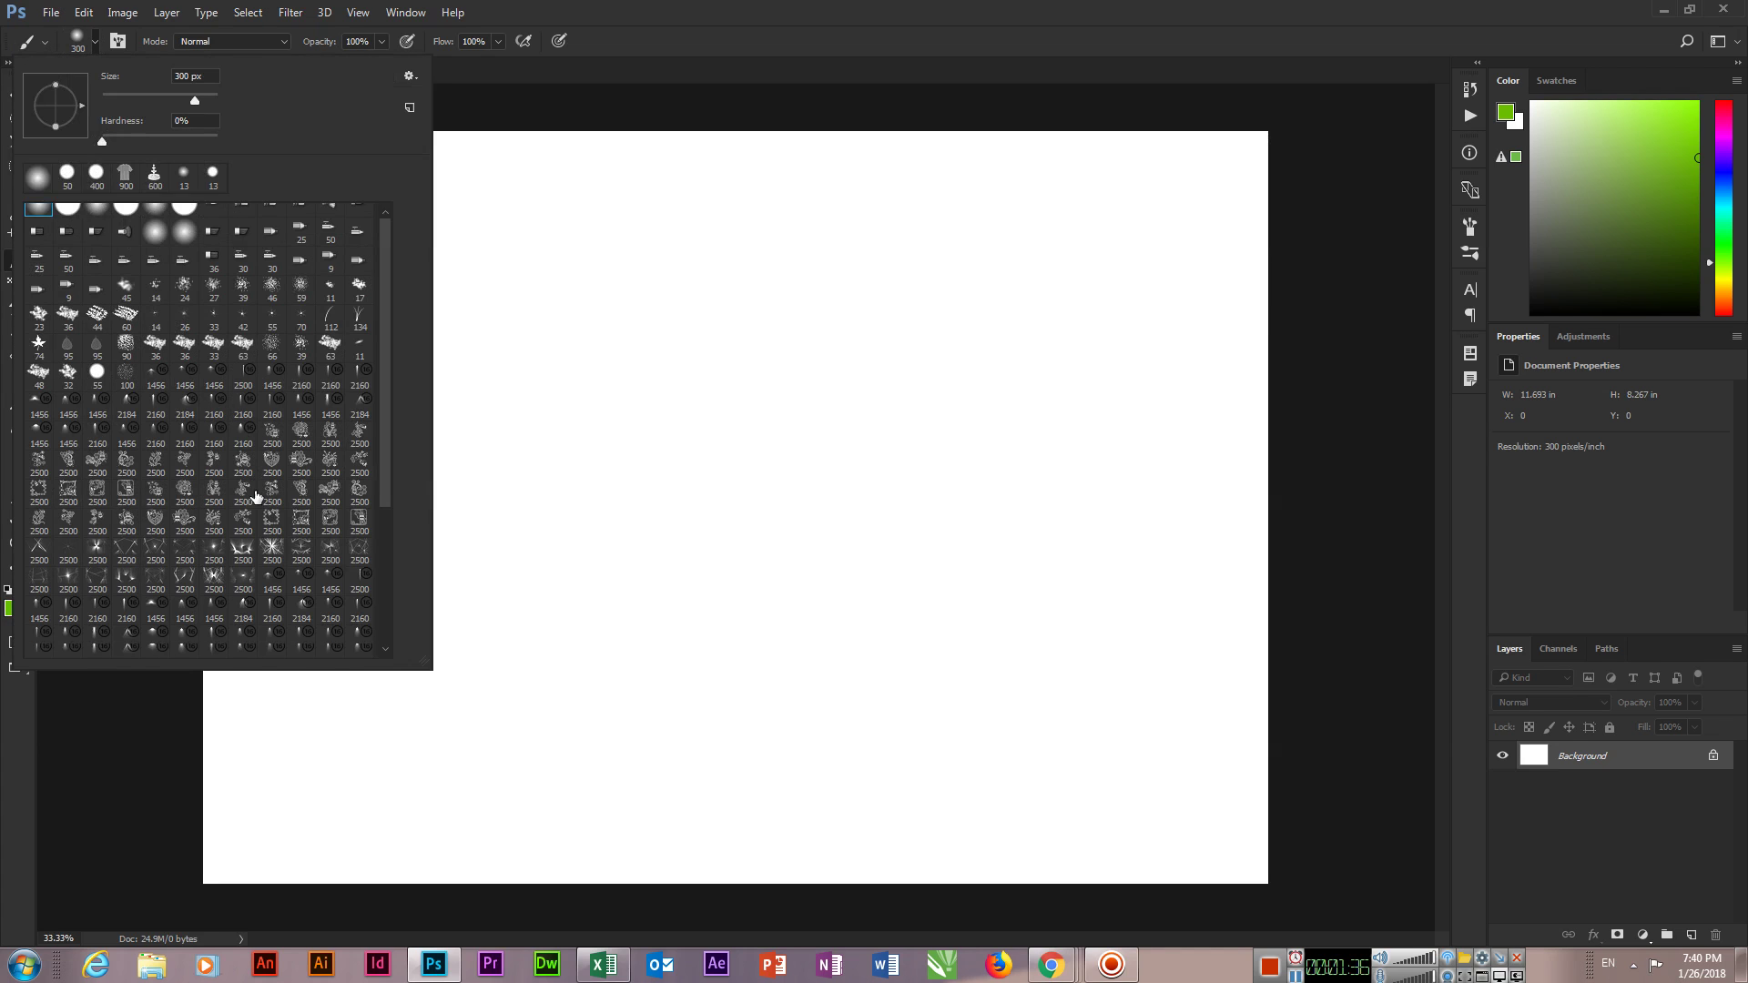
pyautogui.scroll(-1, 255, 497)
pyautogui.scroll(-1, 386, 521)
pyautogui.scroll(-3, 392, 404)
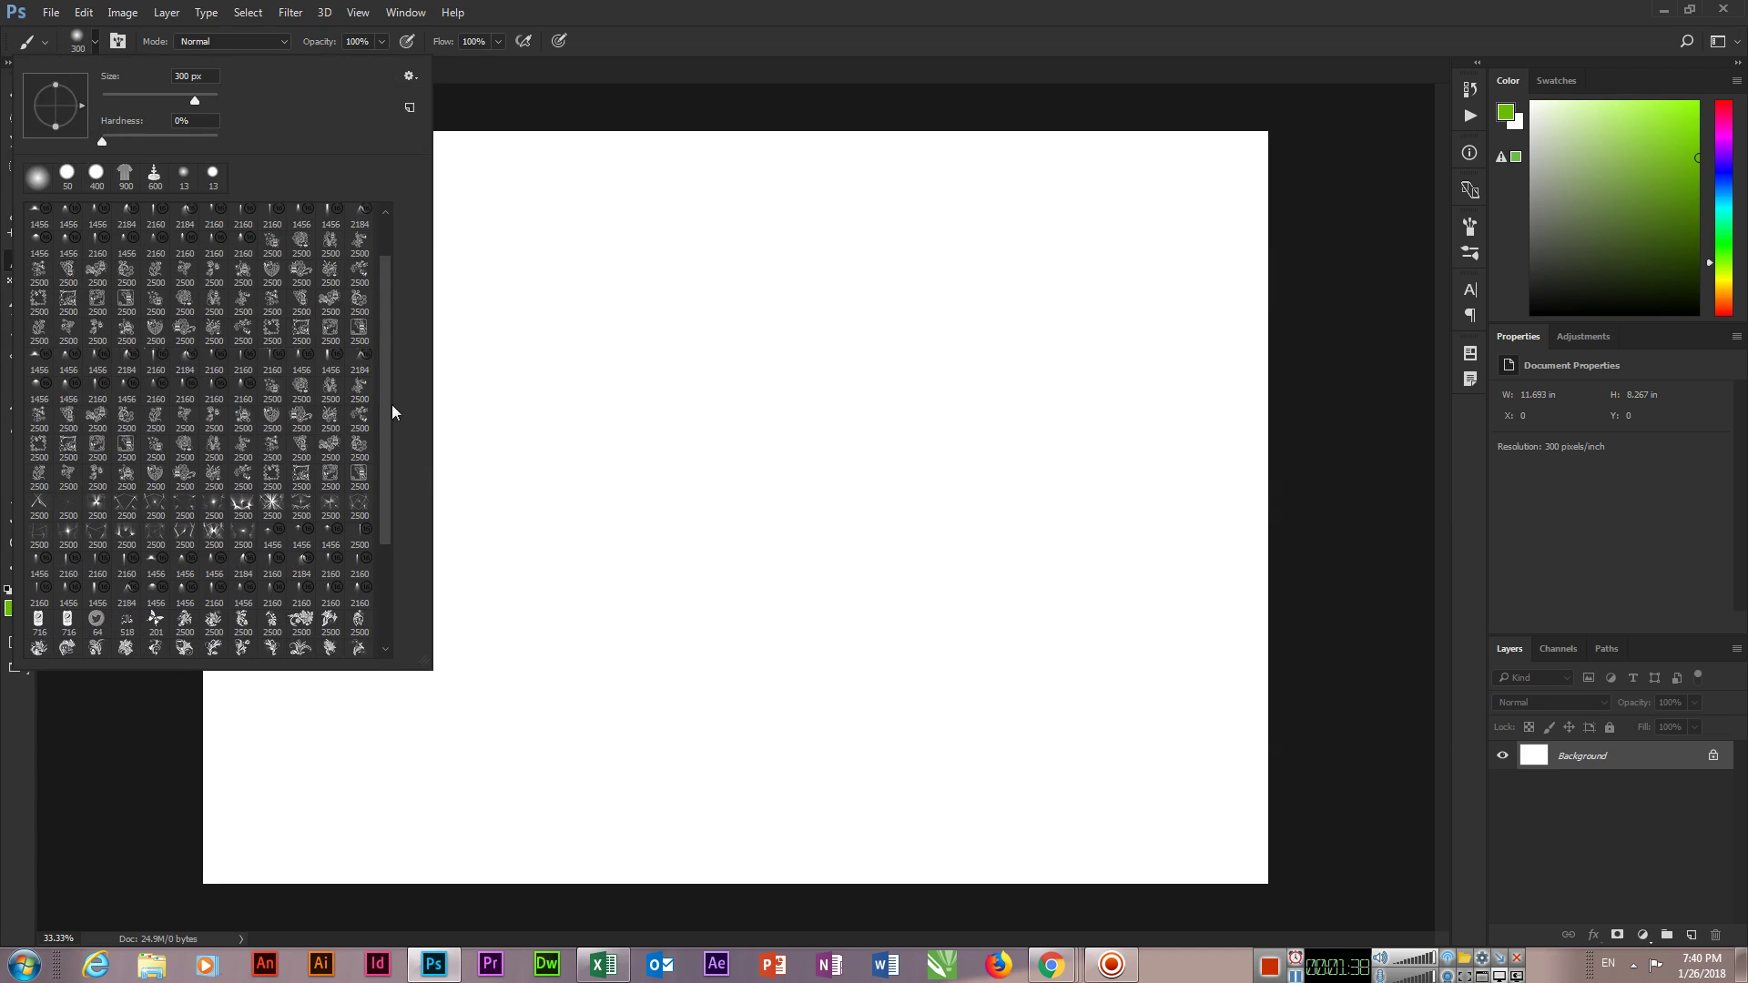
pyautogui.scroll(5, 391, 404)
pyautogui.click(358, 336)
pyautogui.click(967, 8)
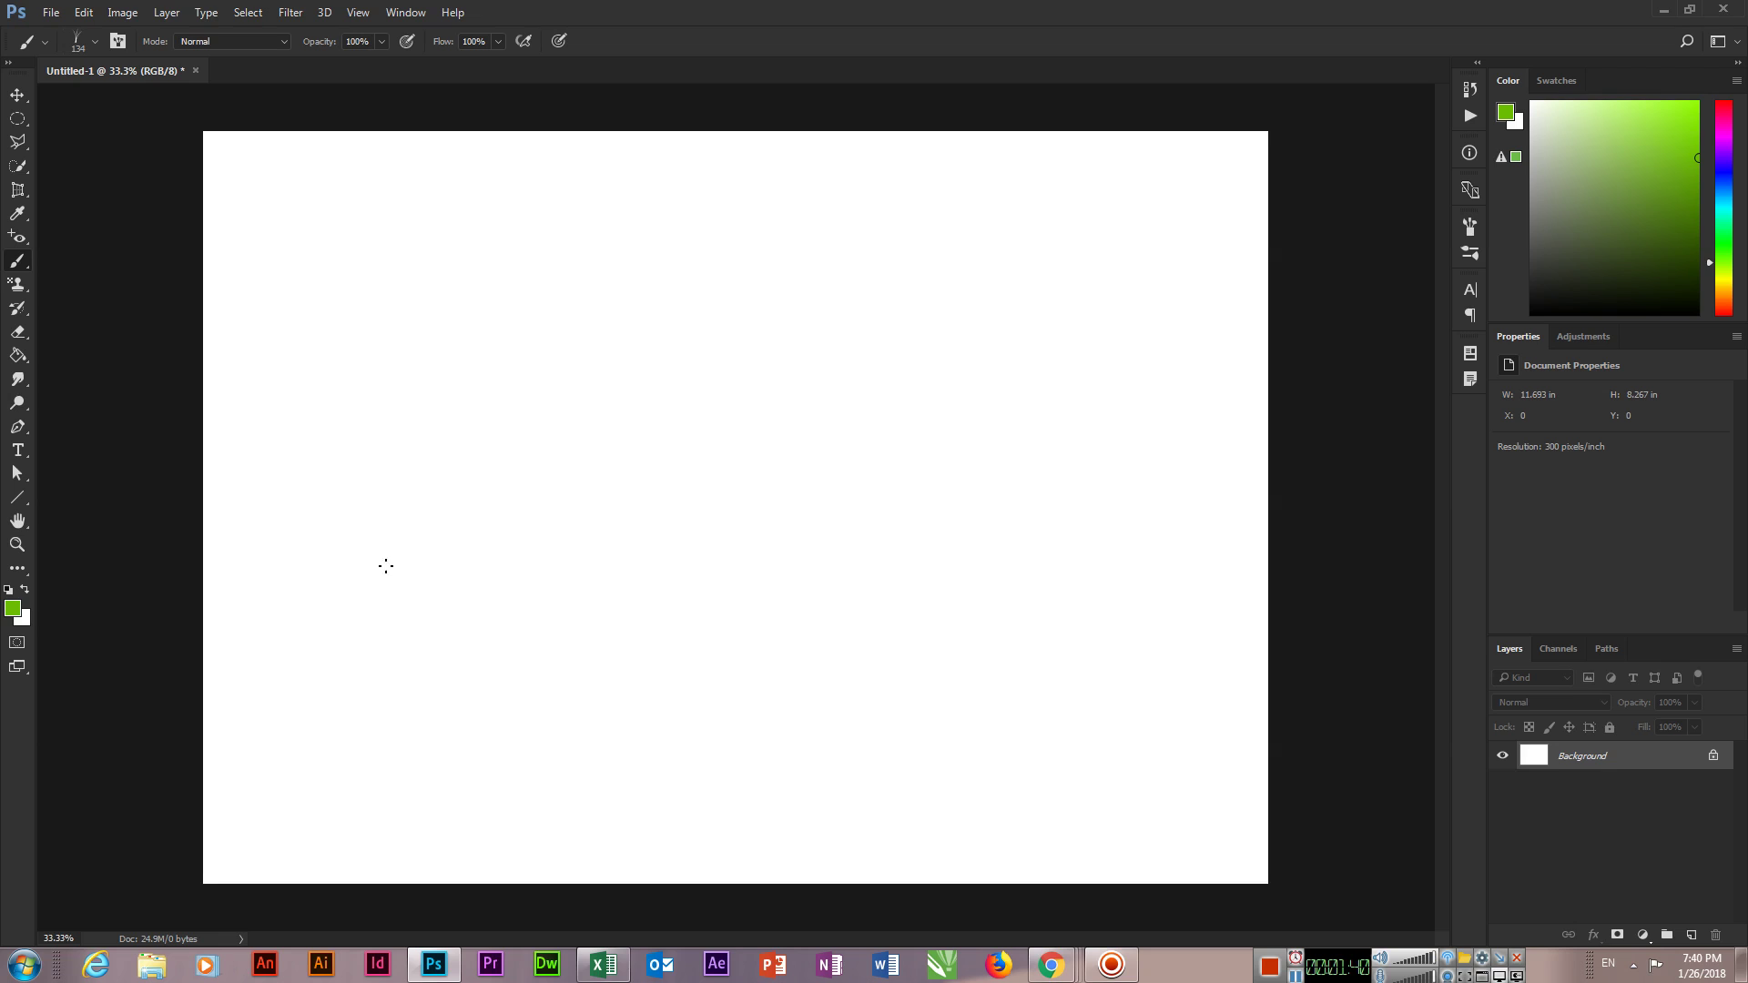
# - Paint green grass along the canvas bottom, enlarging the brush for taller blades
pyautogui.moveTo(364, 616); pyautogui.dragTo(564, 627)
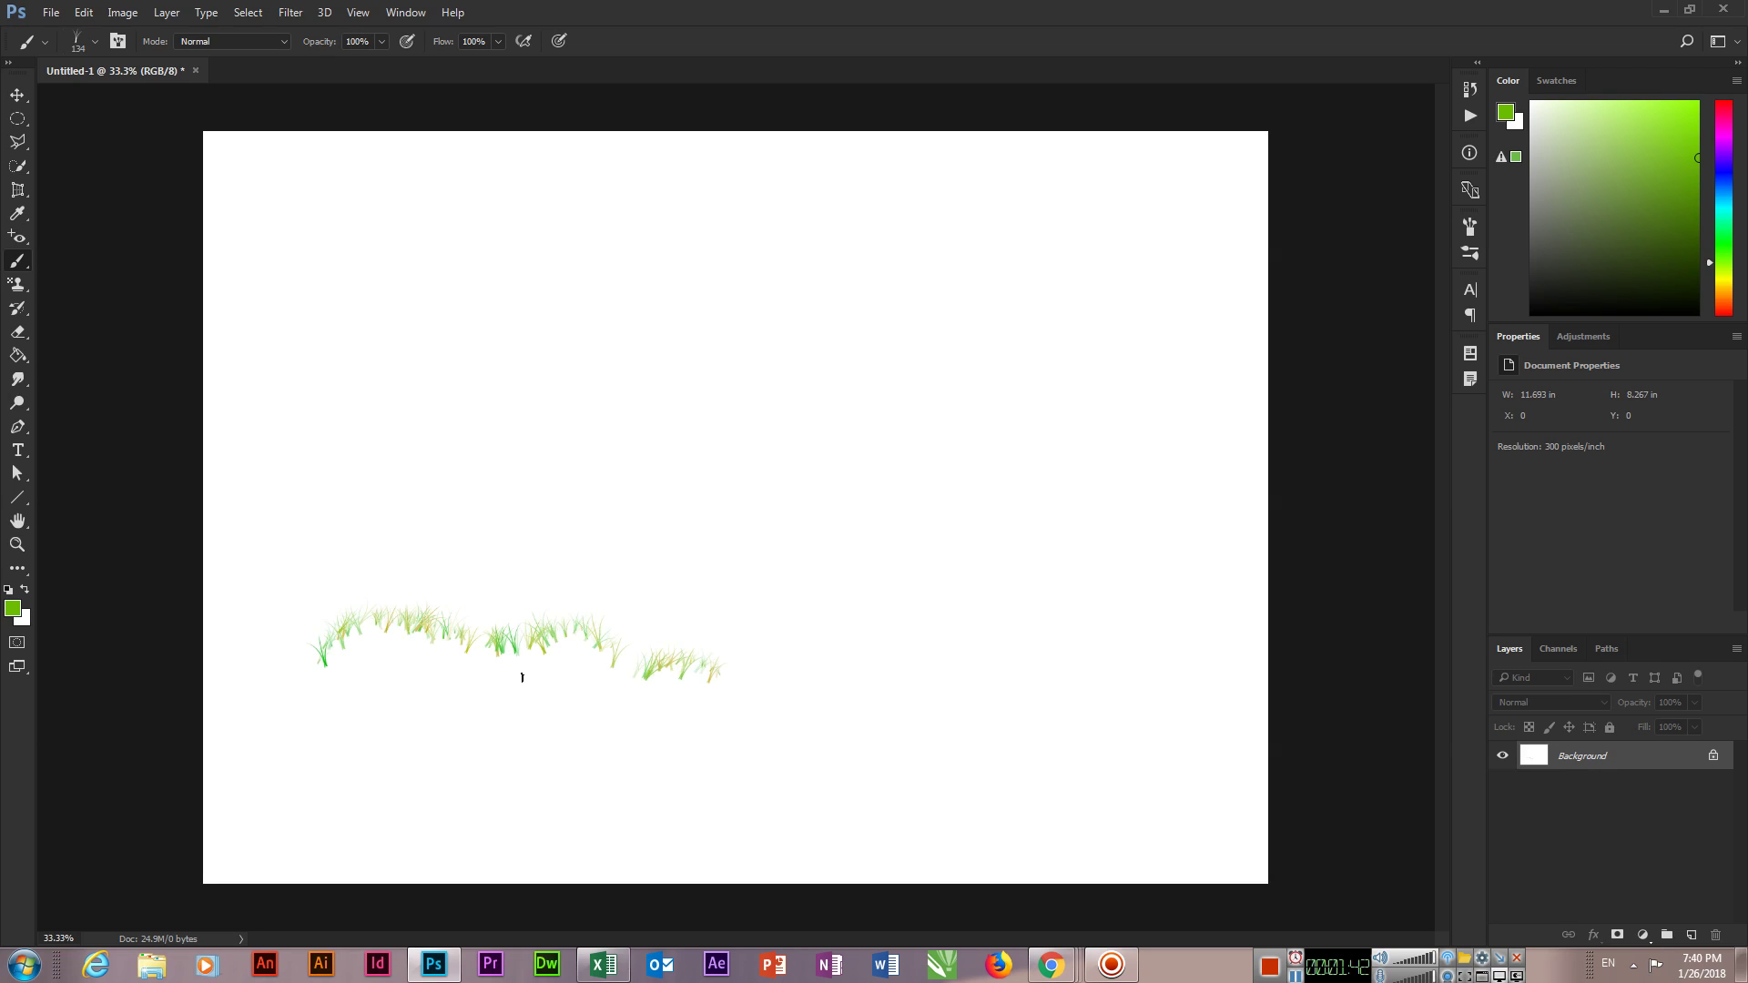
pyautogui.hotkey('ctrl', 'z')
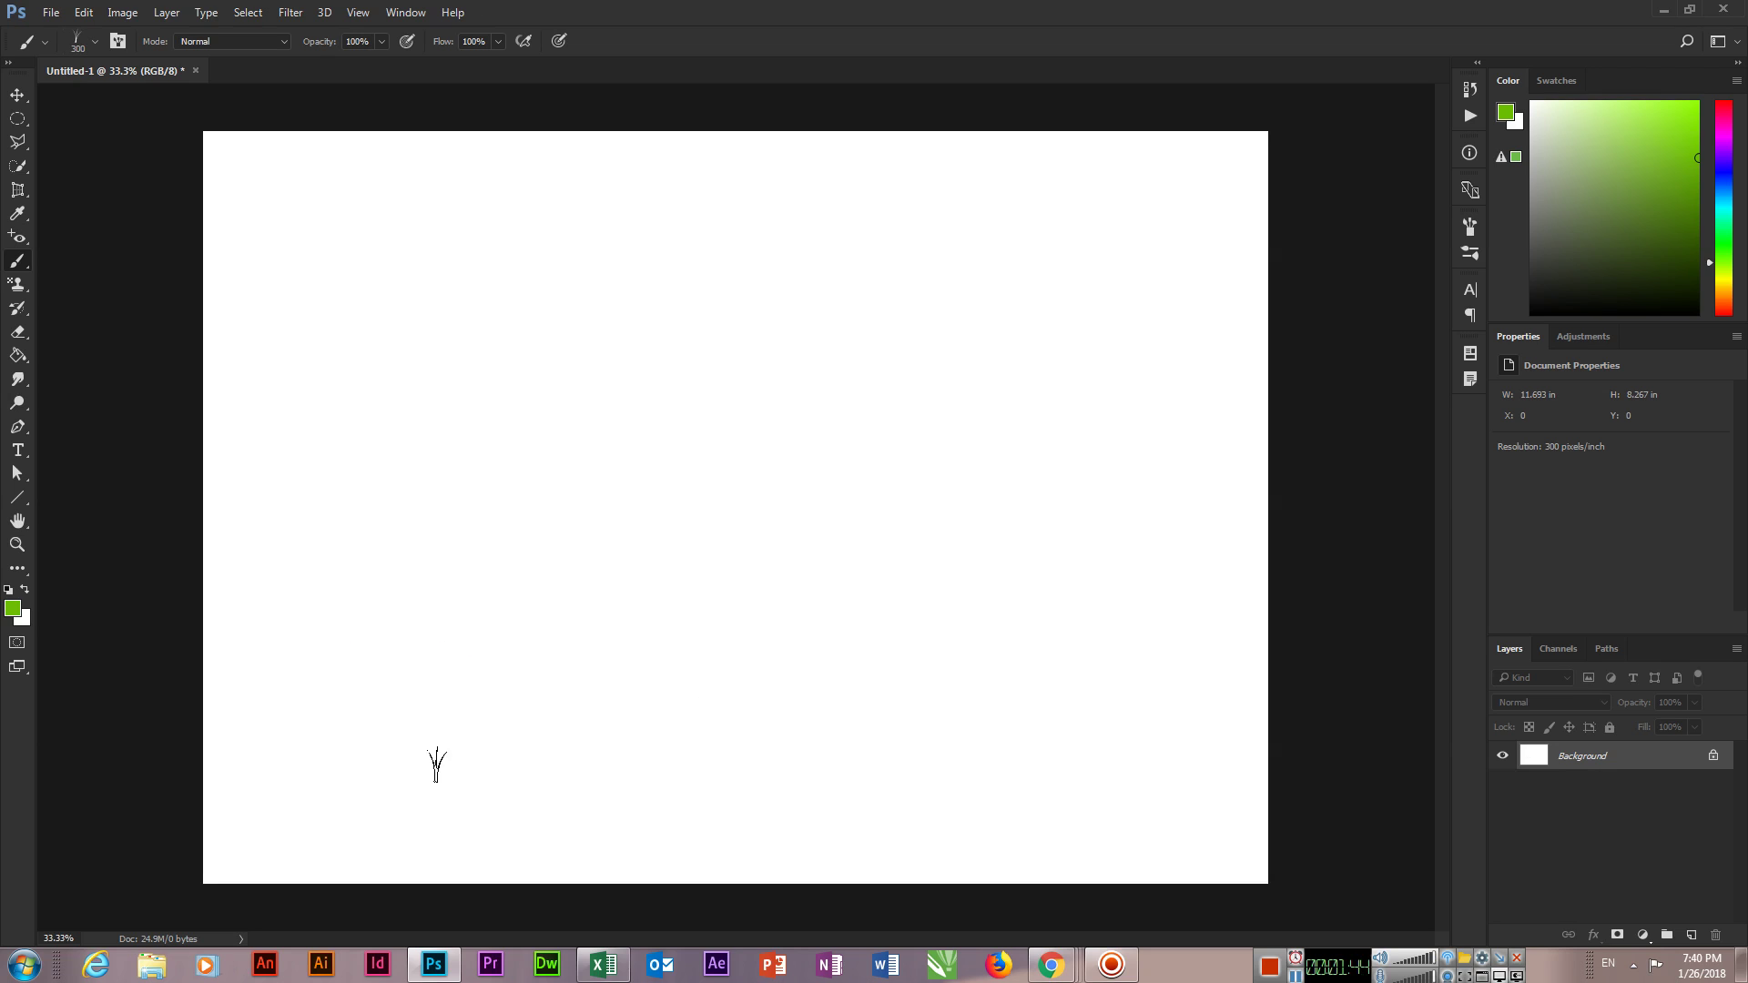
pyautogui.moveTo(283, 847)
pyautogui.mouseDown()
pyautogui.moveTo(1171, 839)
pyautogui.moveTo(468, 828)
pyautogui.moveTo(1014, 828)
pyautogui.moveTo(583, 774)
pyautogui.moveTo(1362, 780)
pyautogui.moveTo(3, 763)
pyautogui.mouseUp()
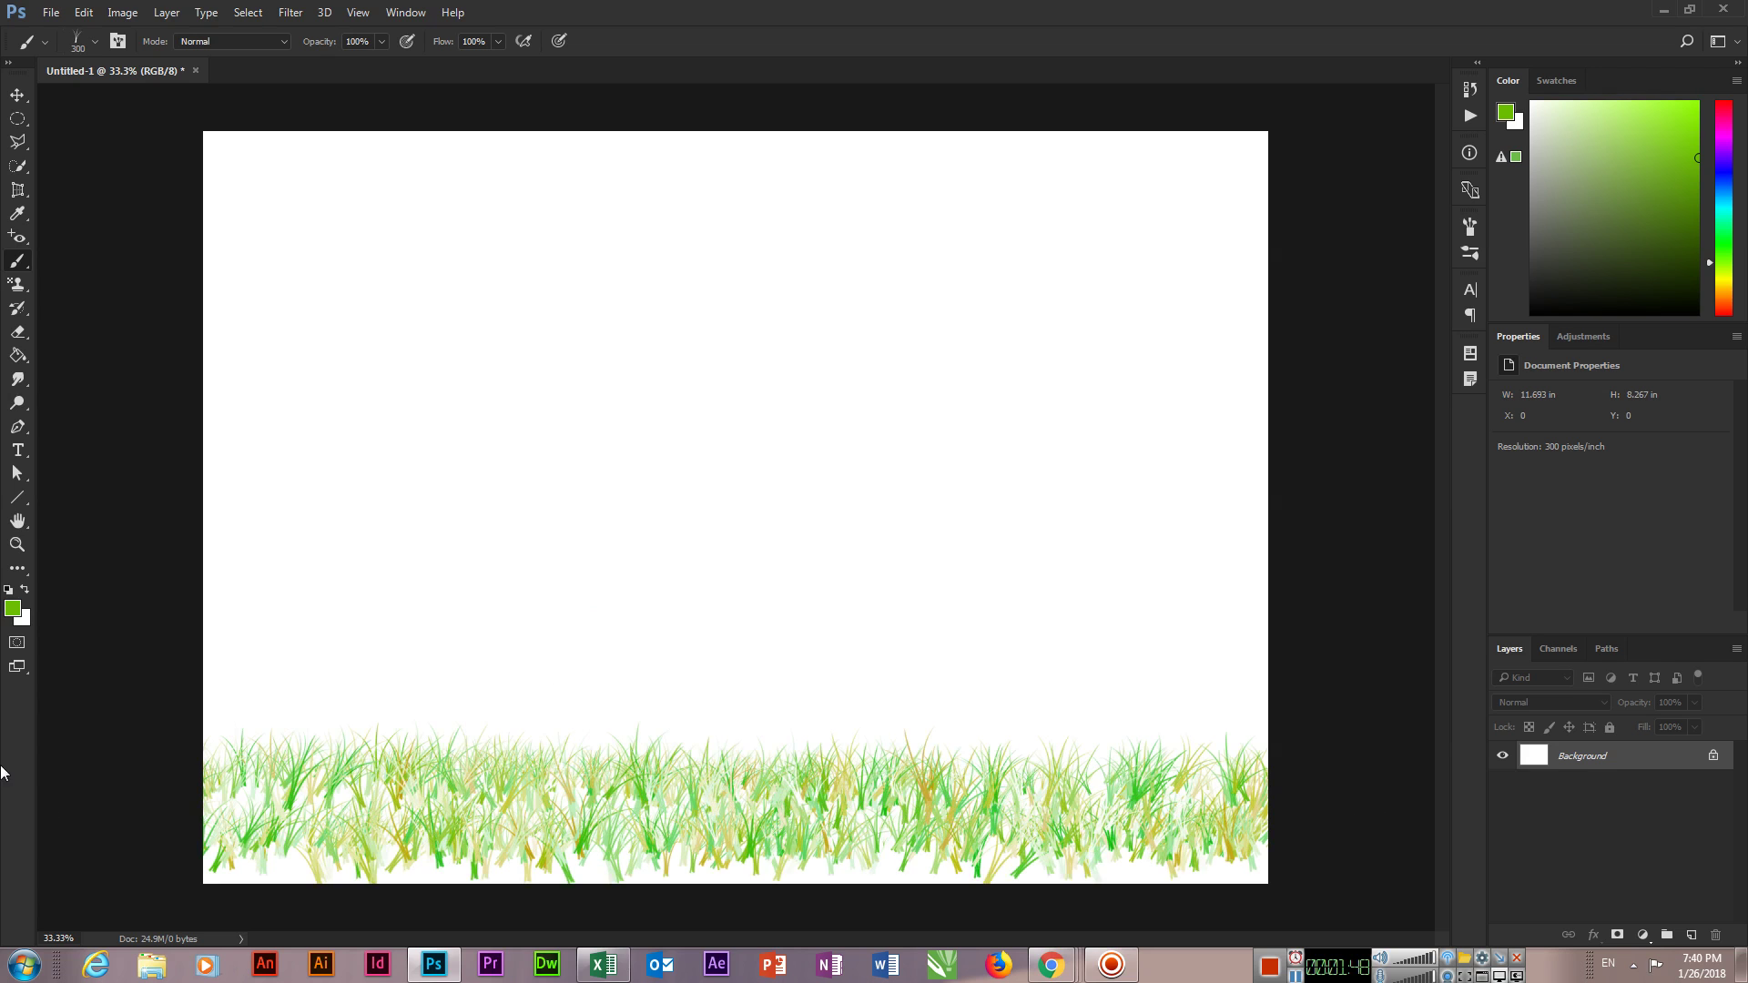
pyautogui.press(']')
pyautogui.moveTo(169, 692)
pyautogui.mouseDown()
pyautogui.moveTo(1147, 692)
pyautogui.moveTo(637, 674)
pyautogui.moveTo(1347, 625)
pyautogui.moveTo(148, 624)
pyautogui.mouseUp()
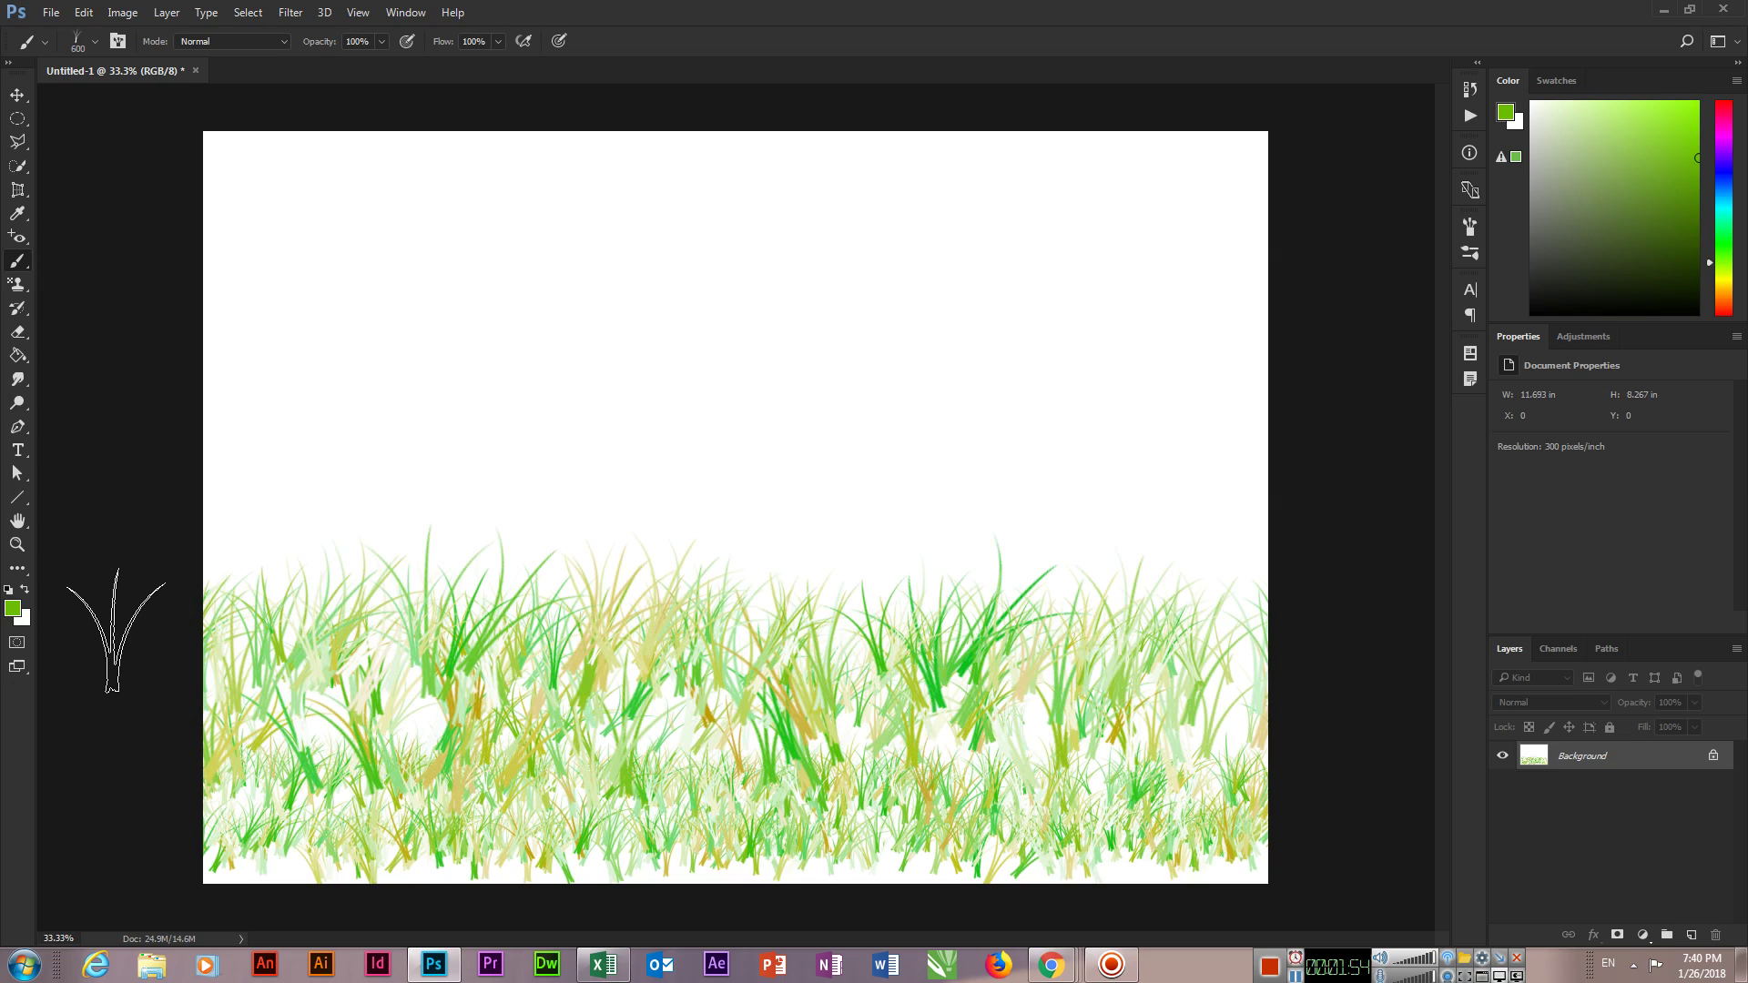
# - Switch the foreground to red and paint a row of red grass above the green
pyautogui.click(12, 608)
pyautogui.moveTo(1242, 525); pyautogui.dragTo(1229, 342)
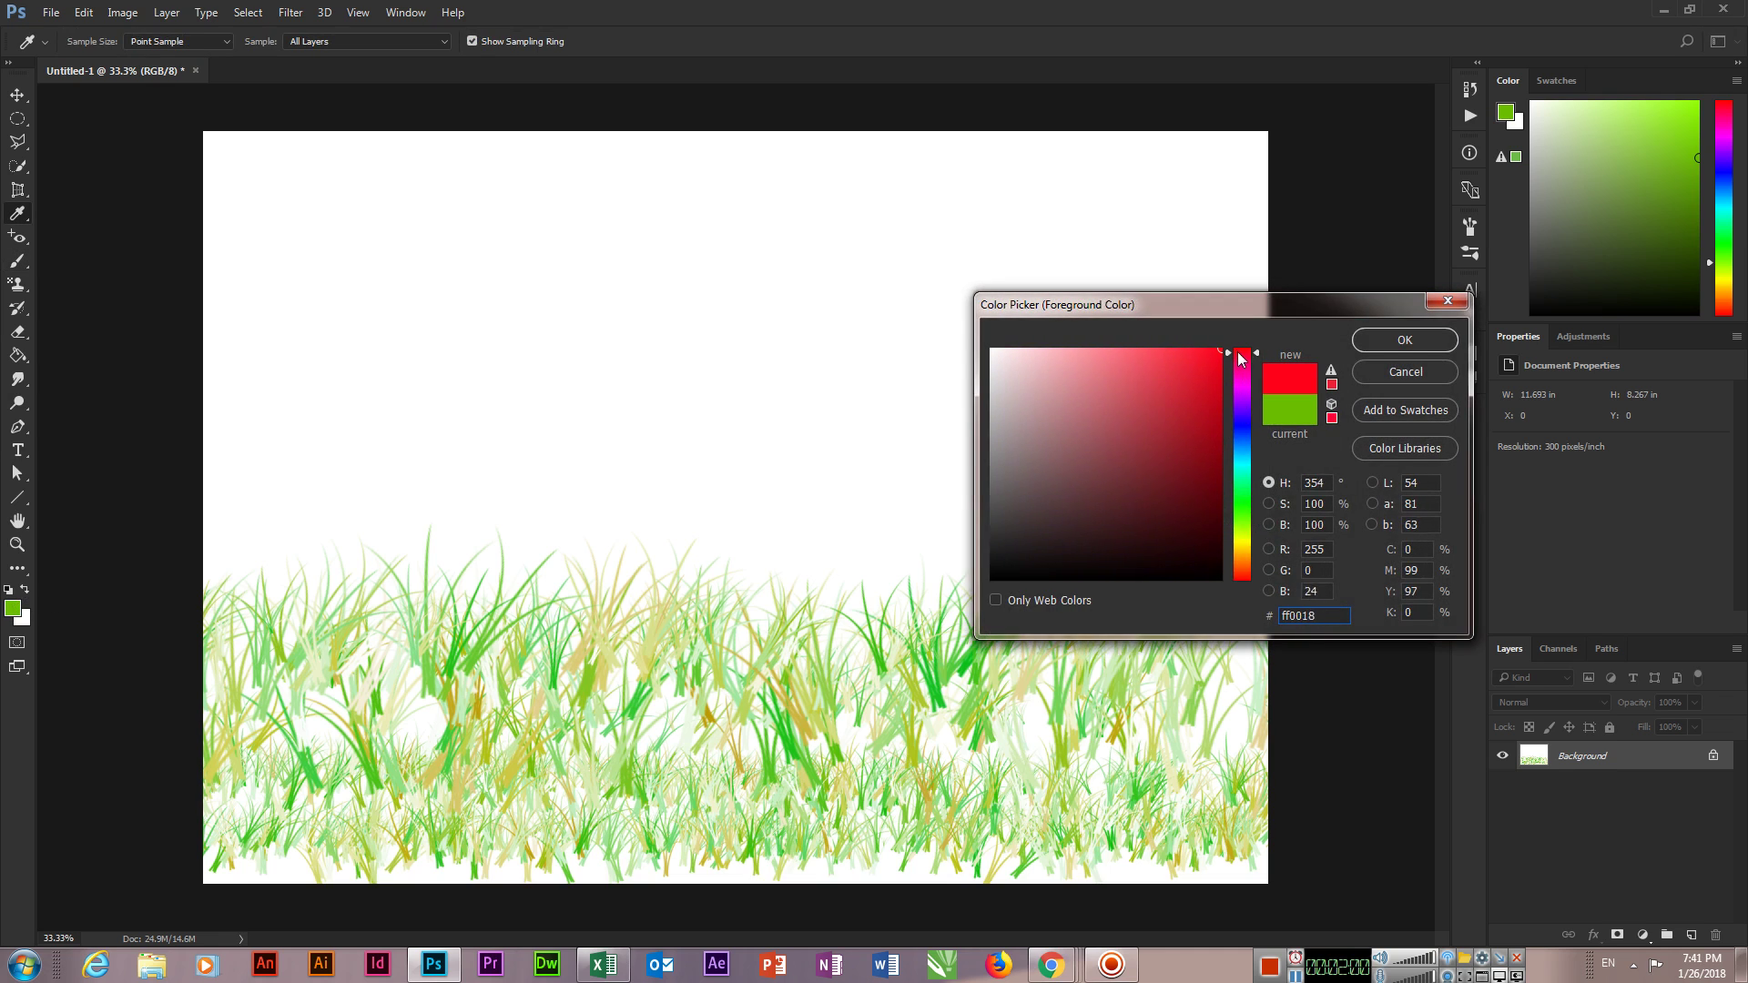
pyautogui.press('Return')
pyautogui.moveTo(222, 526)
pyautogui.mouseDown()
pyautogui.moveTo(1234, 510)
pyautogui.moveTo(210, 446)
pyautogui.moveTo(1451, 449)
pyautogui.moveTo(23, 378)
pyautogui.moveTo(1347, 392)
pyautogui.mouseUp()
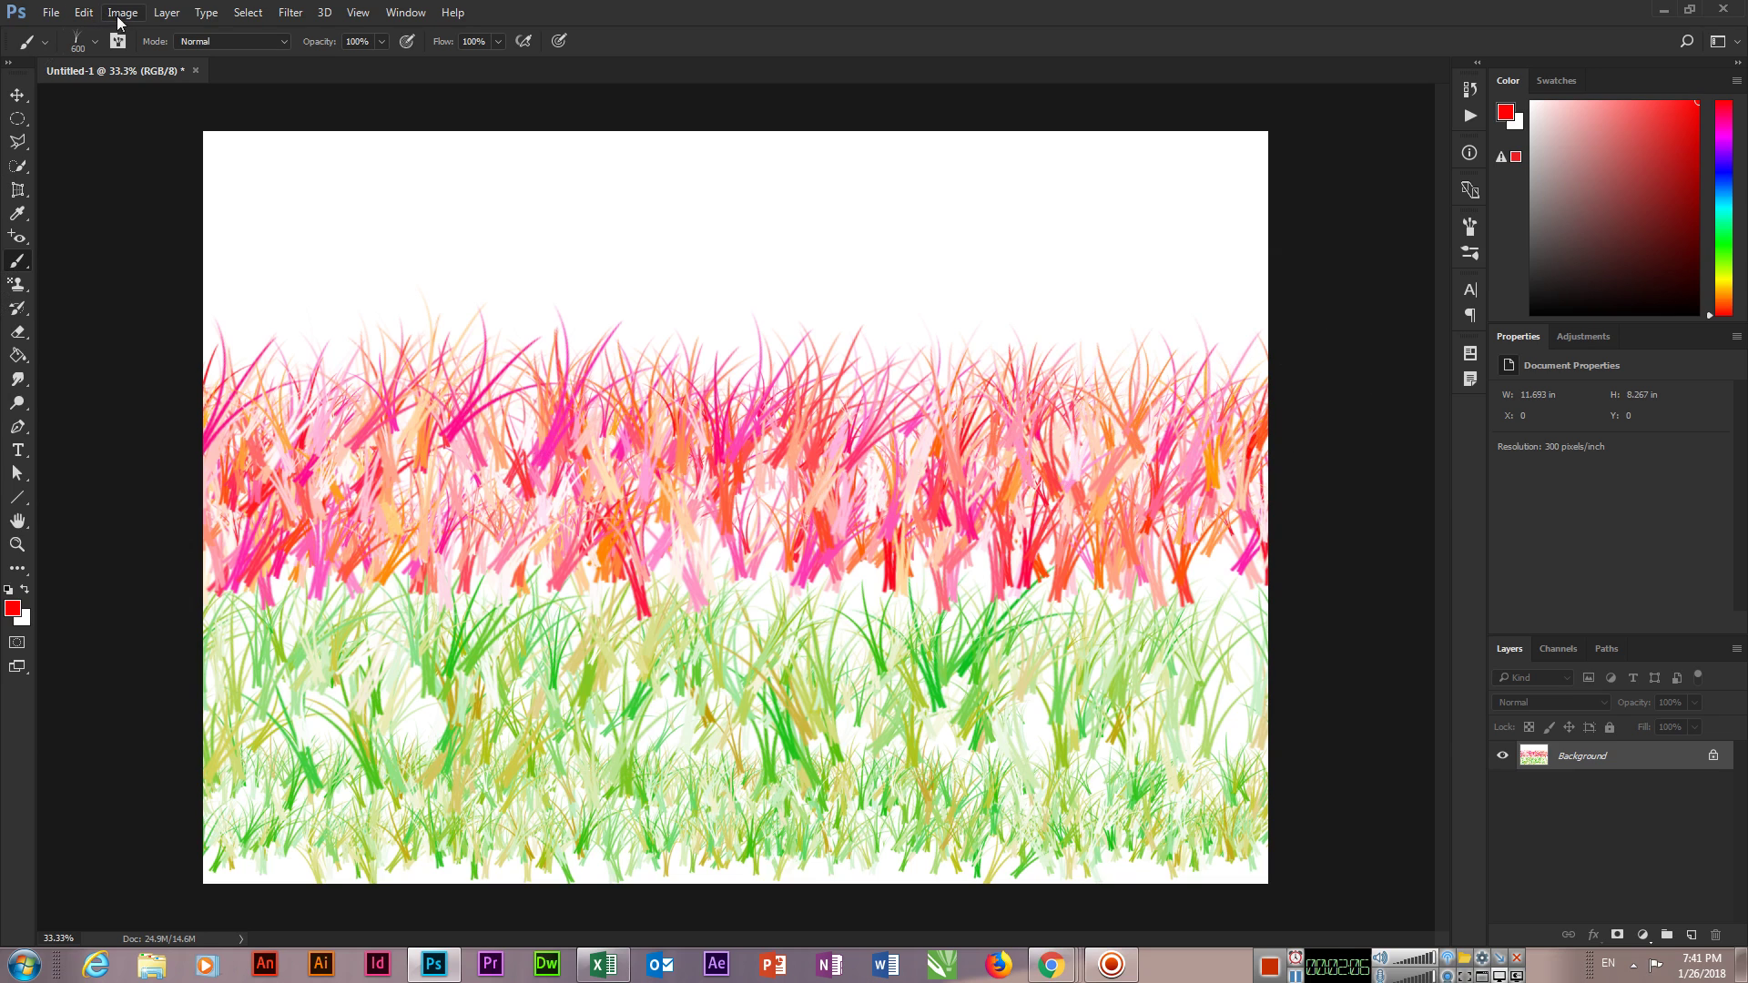
pyautogui.rightClick(97, 337)
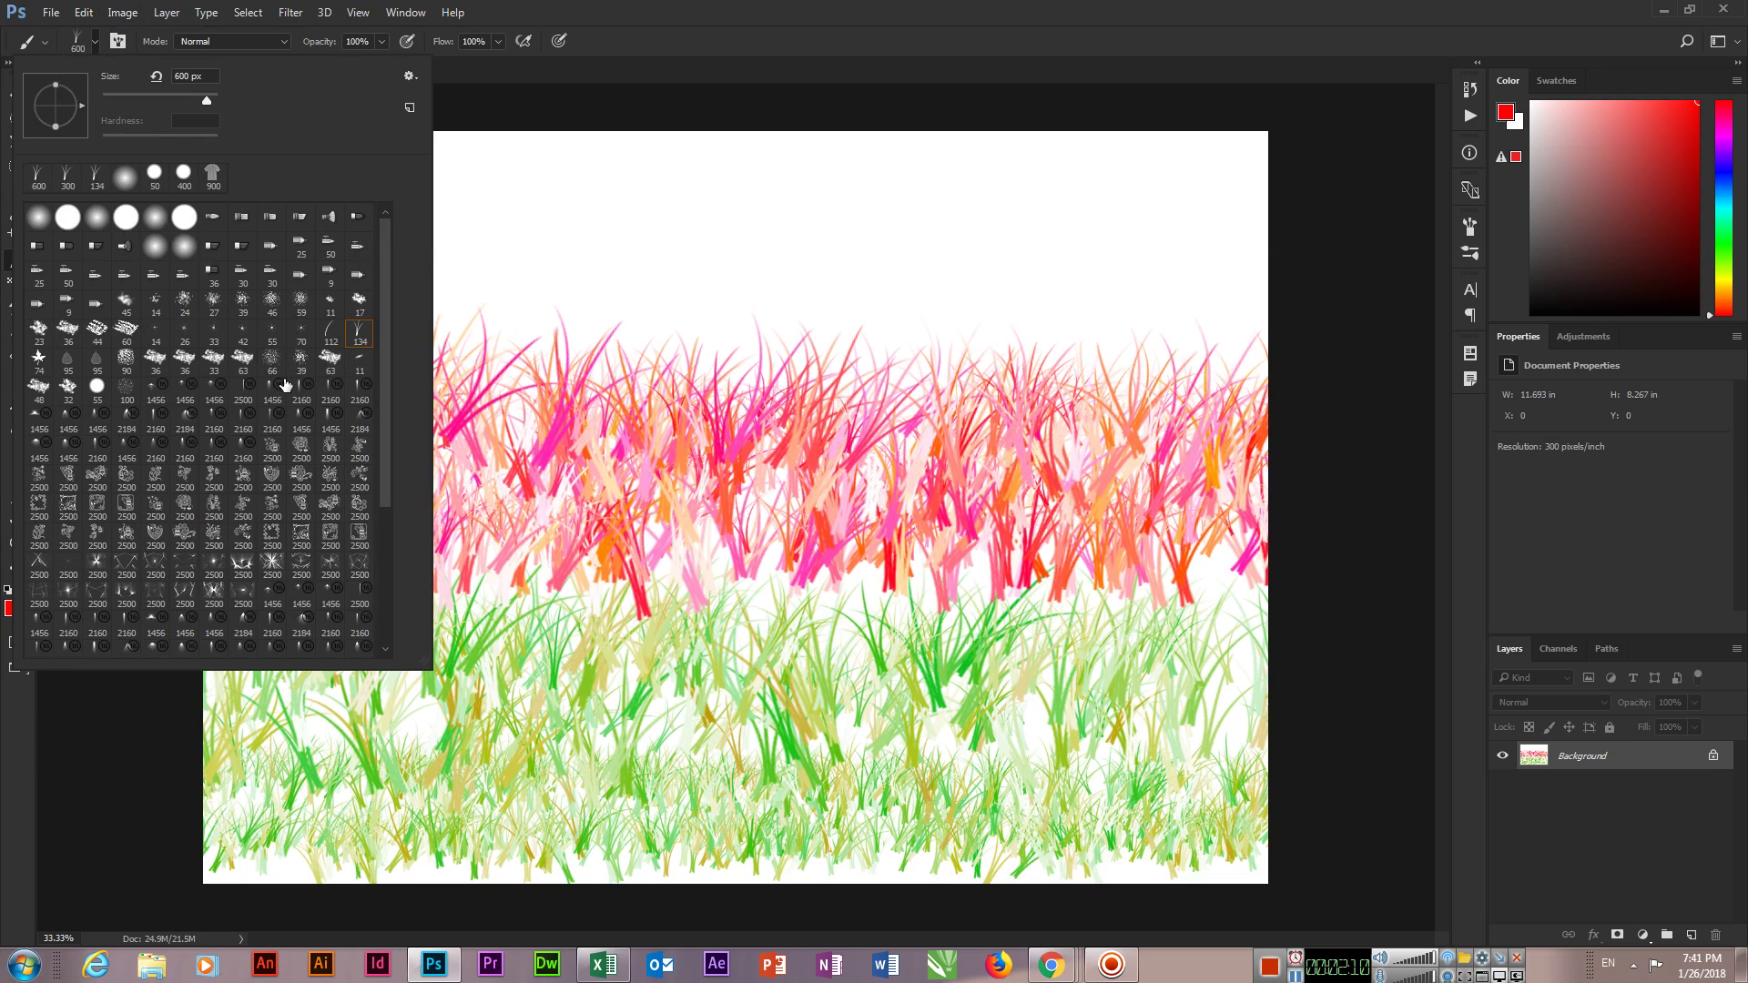
# - Stamp red and orange maple leaves across the sky with the star leaf brush, enlarging it midway
pyautogui.doubleClick(39, 359)
pyautogui.moveTo(548, 257); pyautogui.dragTo(739, 192)
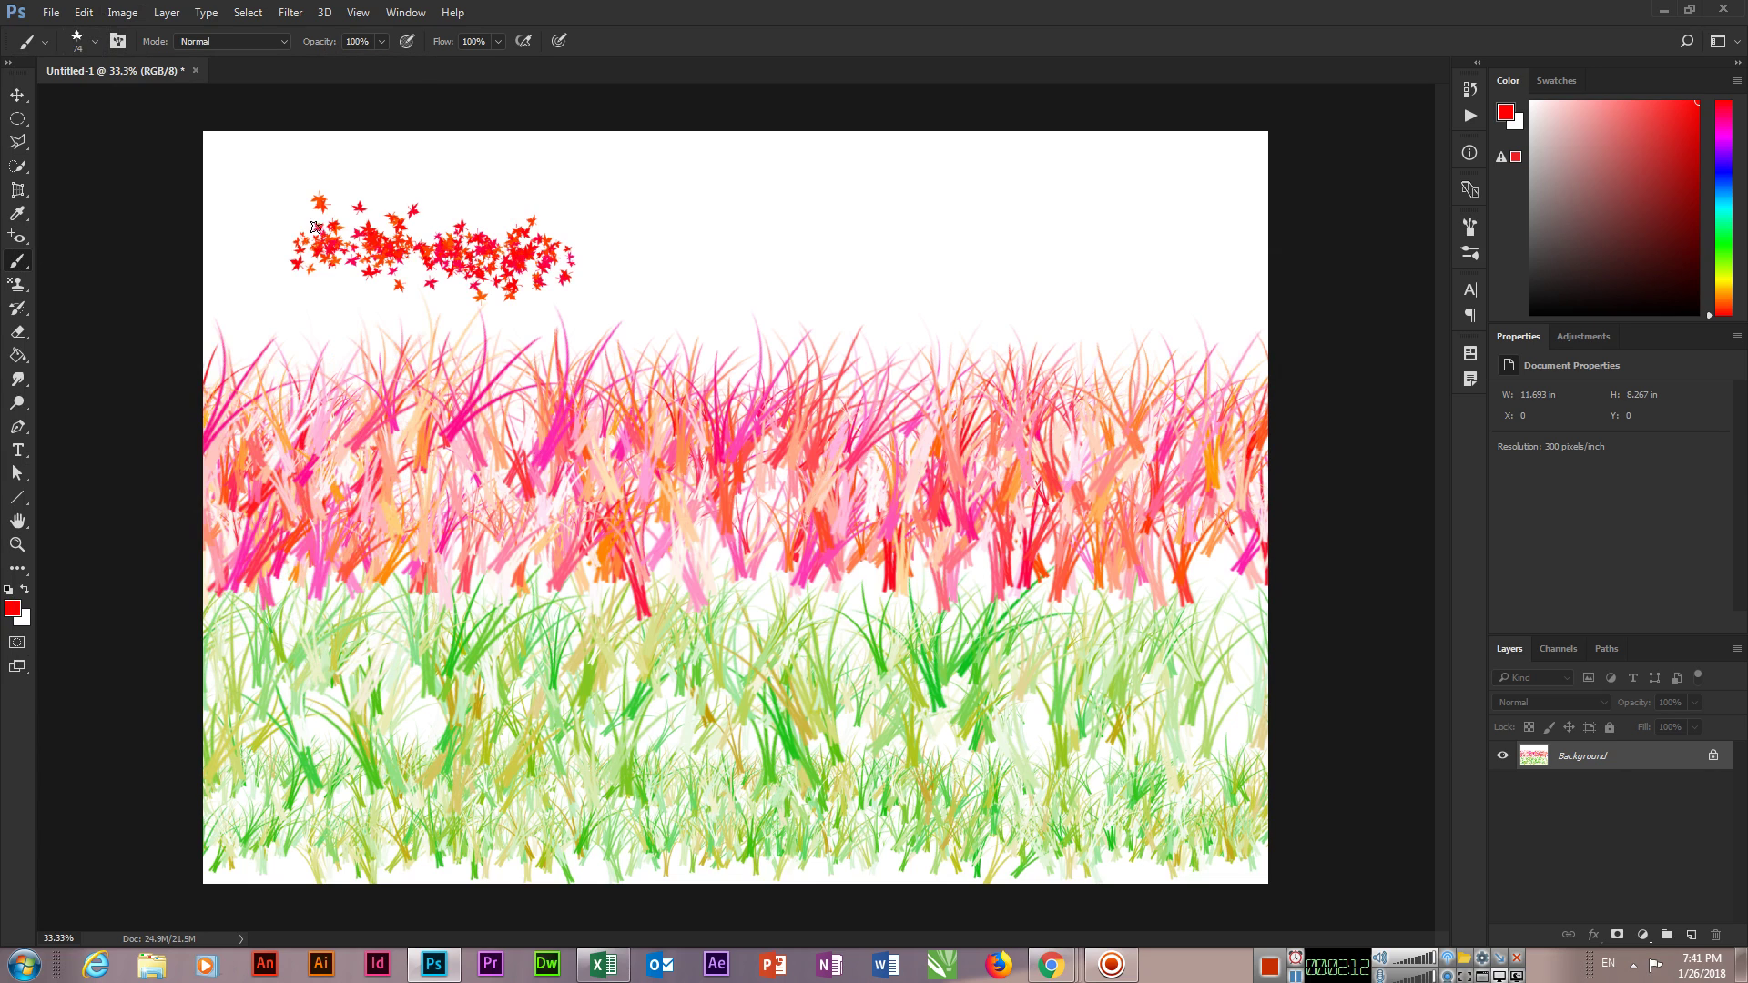
pyautogui.press(']')
pyautogui.press(']')
pyautogui.moveTo(863, 270)
pyautogui.mouseDown()
pyautogui.moveTo(1092, 216)
pyautogui.moveTo(255, 325)
pyautogui.mouseUp()
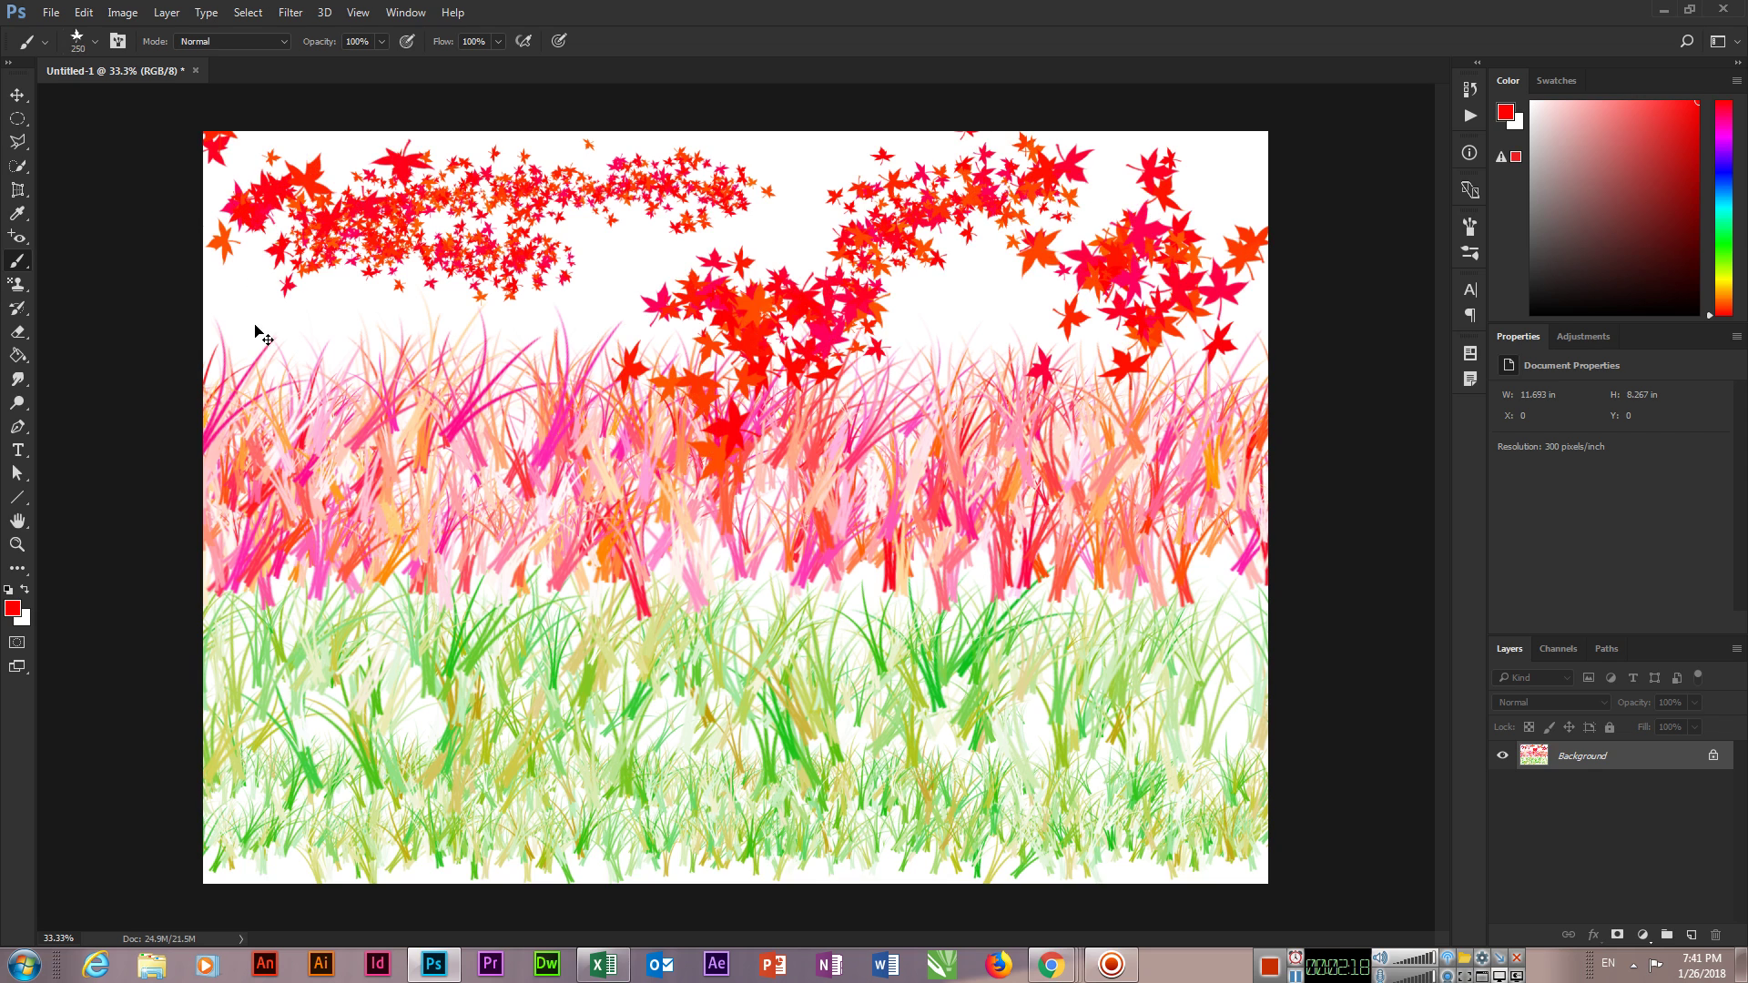
pyautogui.hotkey('ctrl', 'o')
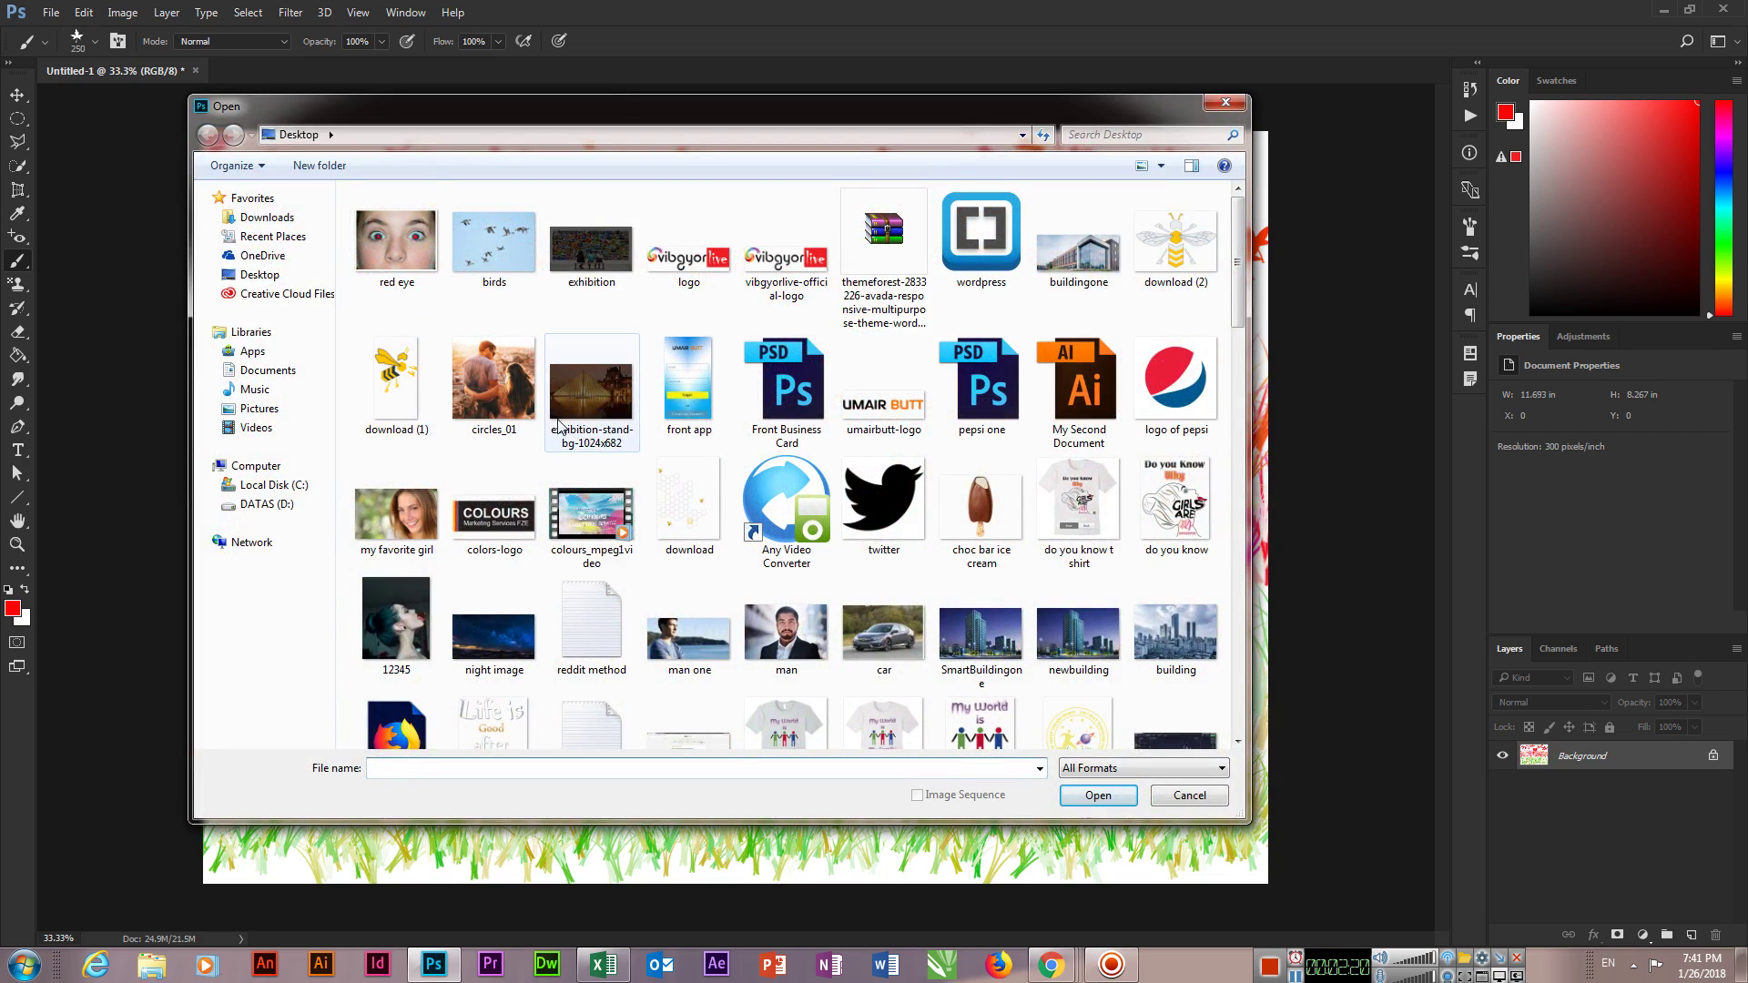
# - Open circles_01.jpg, zoom in, and paint pink and red leaves over the photo
pyautogui.doubleClick(493, 387)
pyautogui.hotkey('ctrl', '+')
pyautogui.hotkey('ctrl', '+')
pyautogui.hotkey('ctrl', '+')
pyautogui.moveTo(606, 305); pyautogui.dragTo(892, 364)
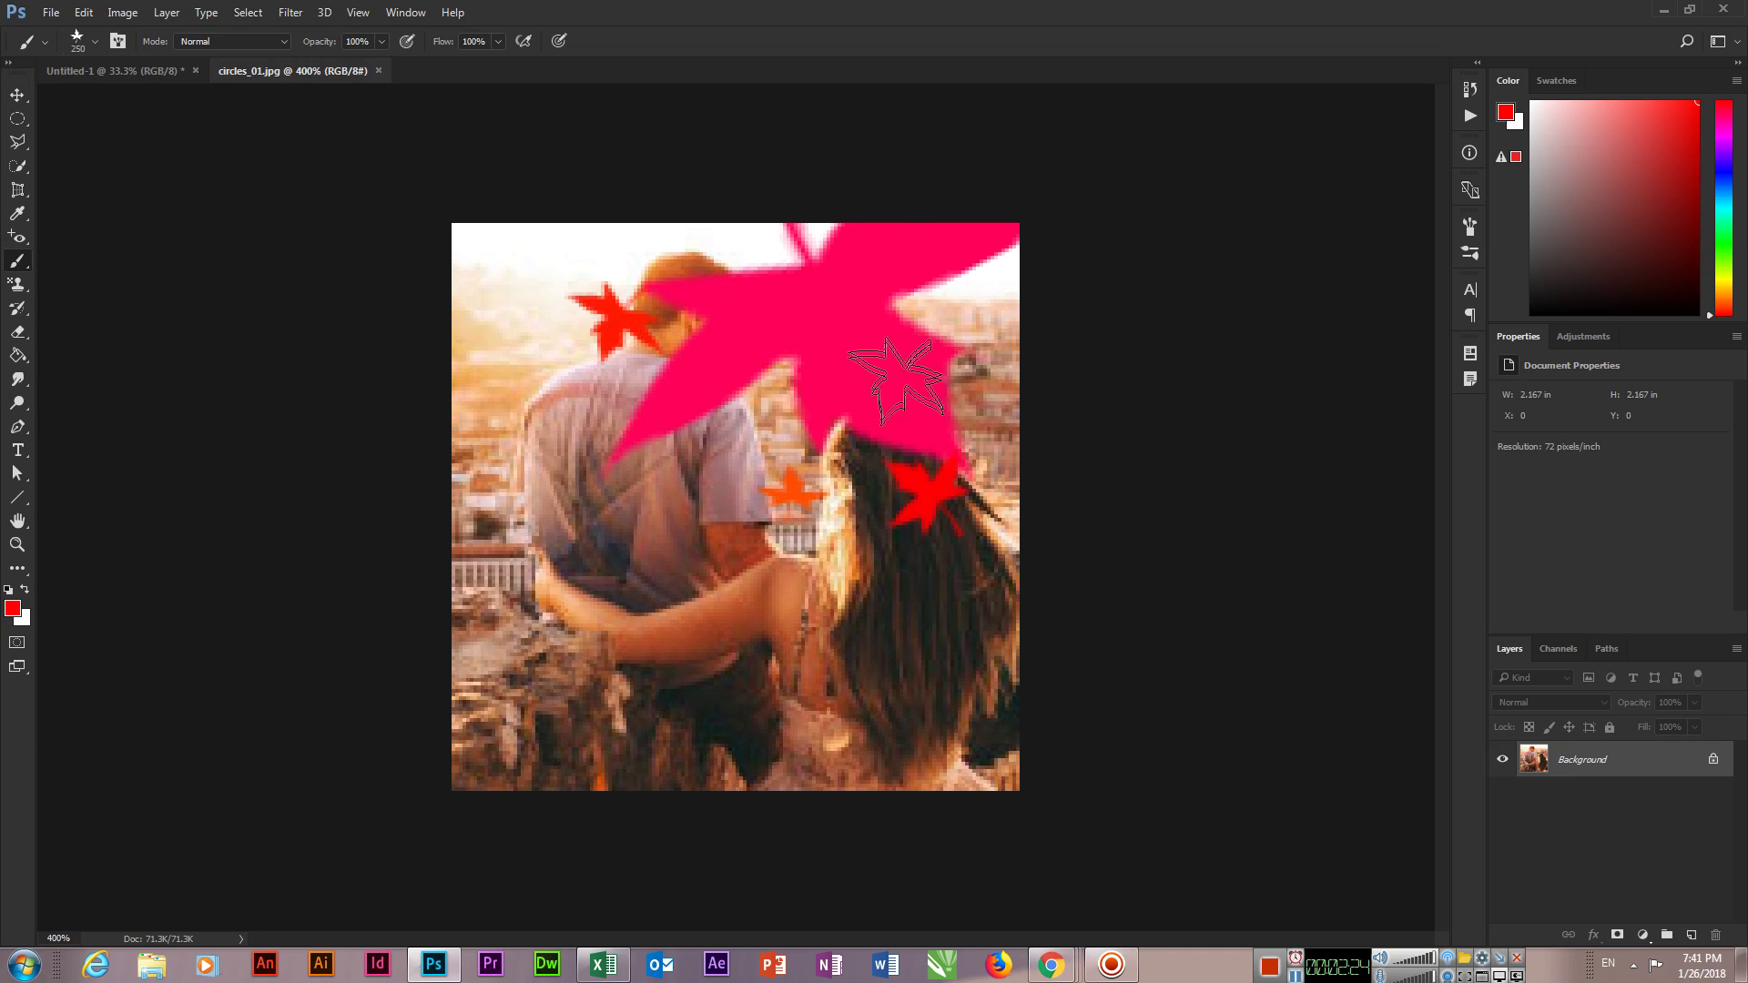
pyautogui.click(669, 273)
pyautogui.press('[')
pyautogui.press('[')
pyautogui.press('[')
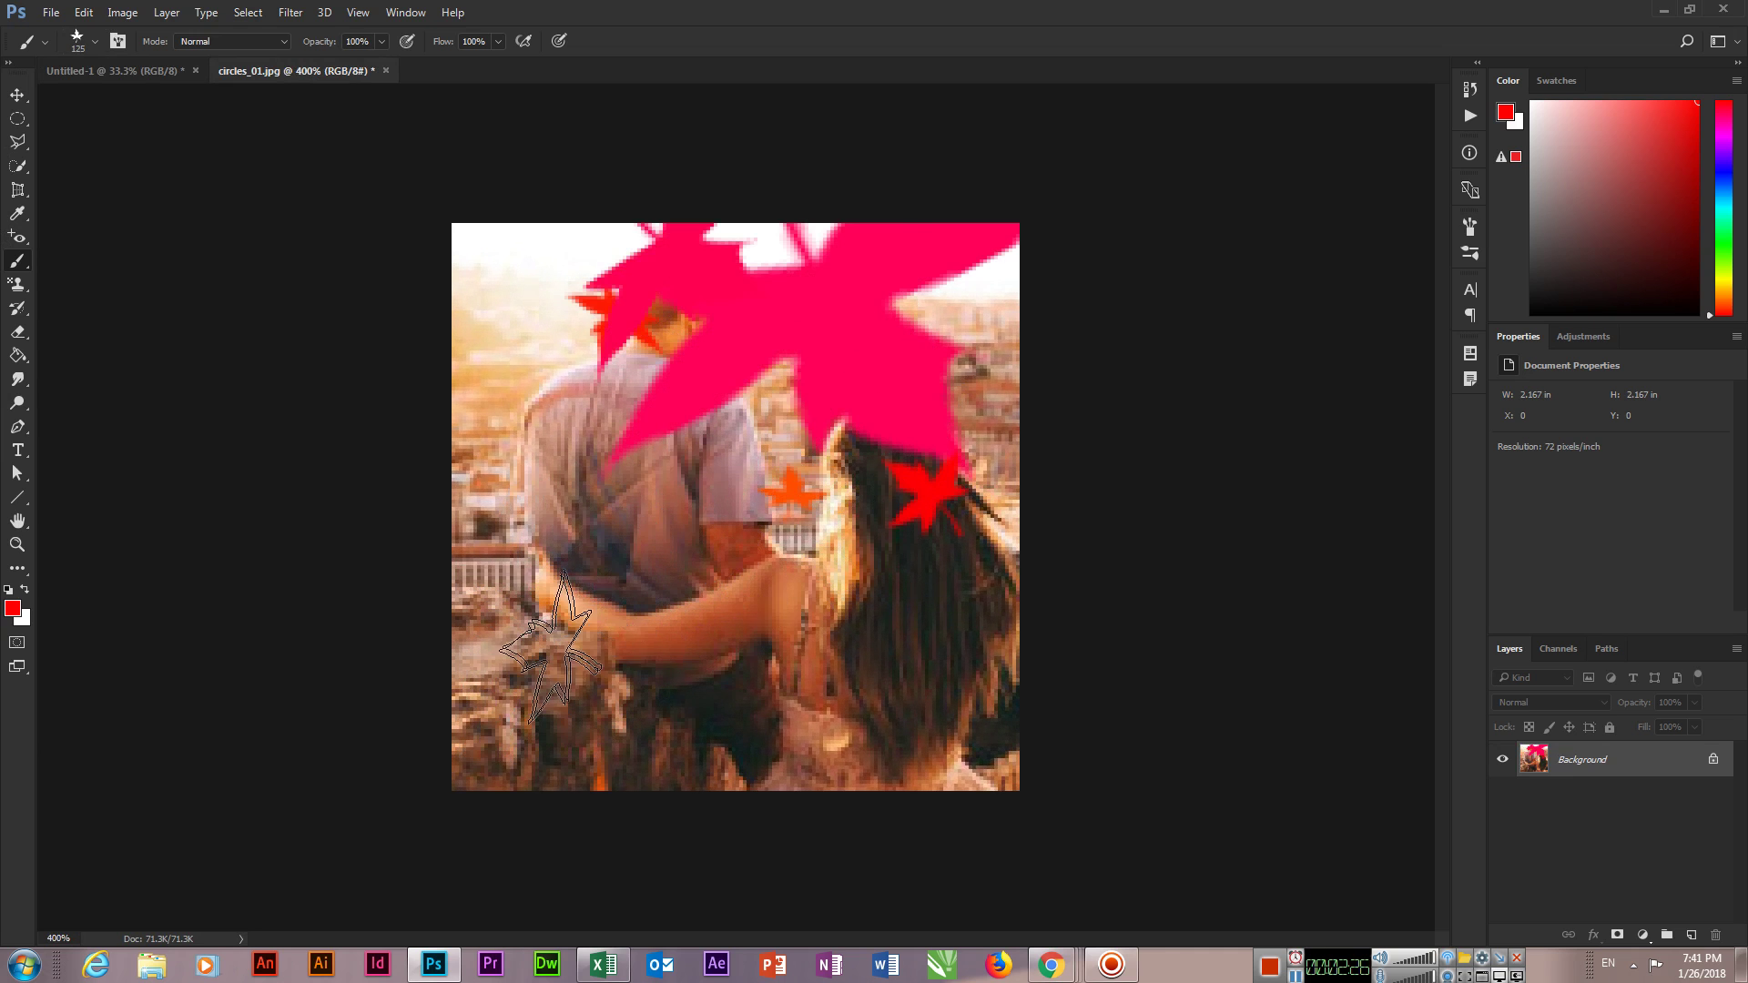
pyautogui.moveTo(572, 628); pyautogui.dragTo(721, 722)
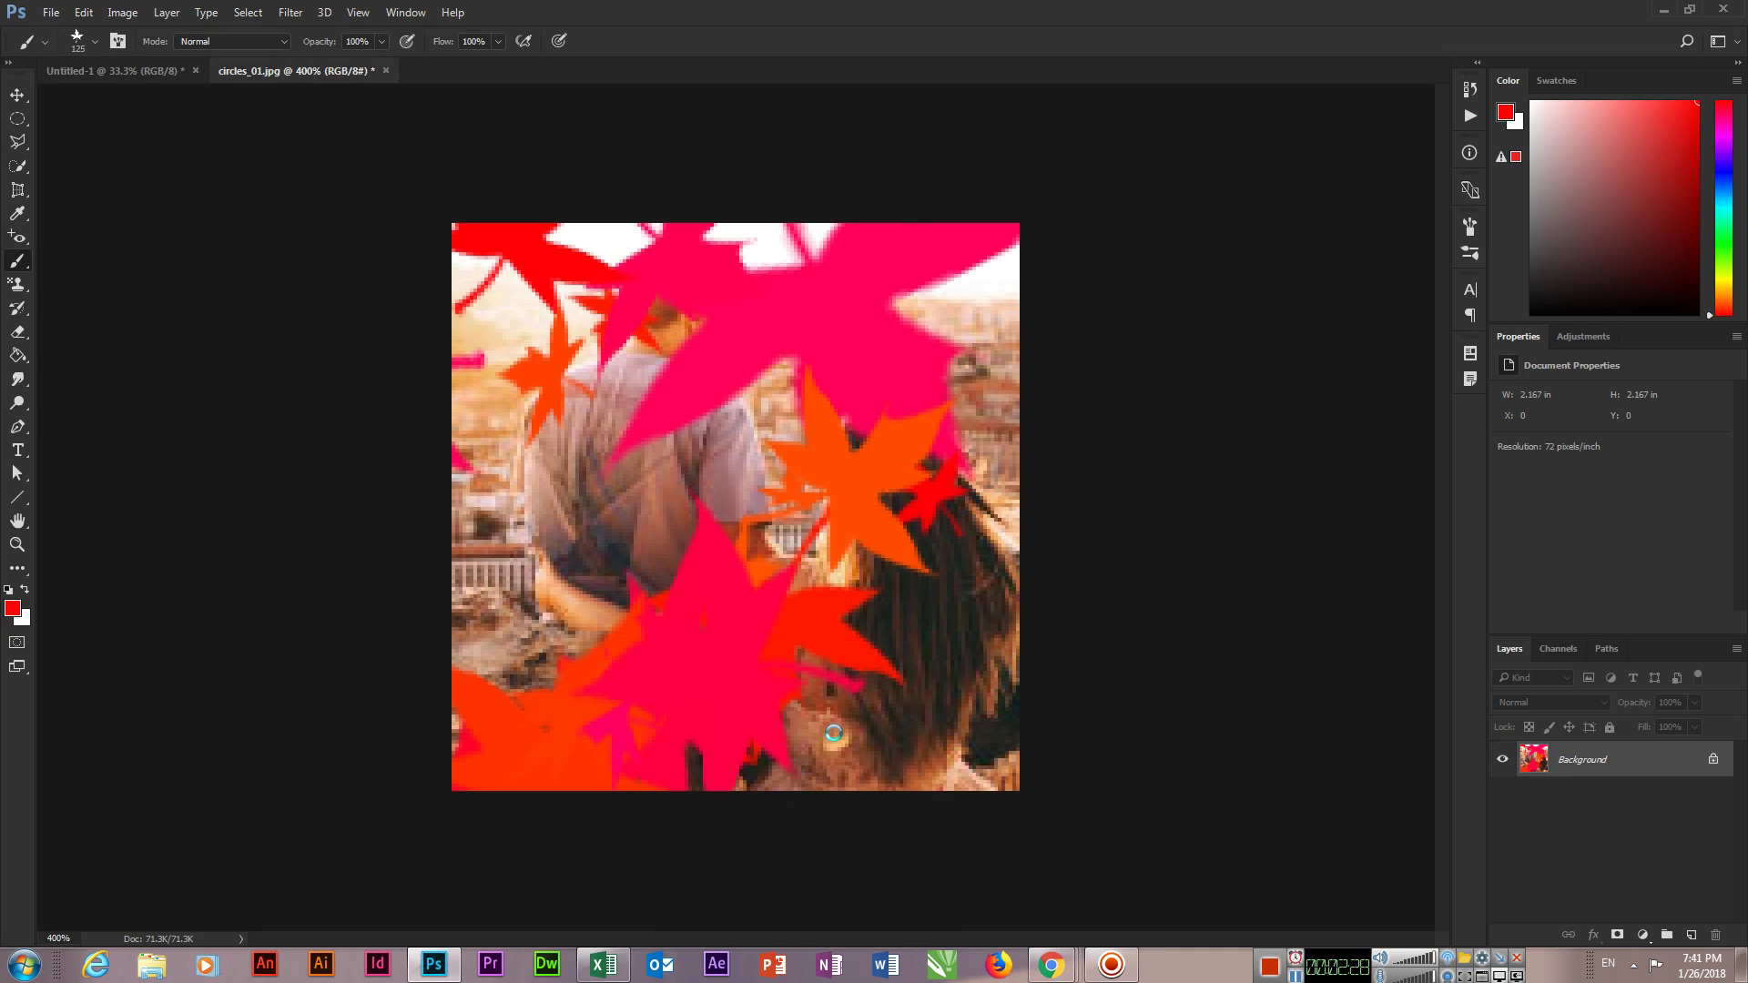
# - Open exhibition-stand-bg-1024x682.jpg, paint leaves over the pyramid, then undo them
pyautogui.hotkey('ctrl', 'o')
pyautogui.doubleClick(591, 383)
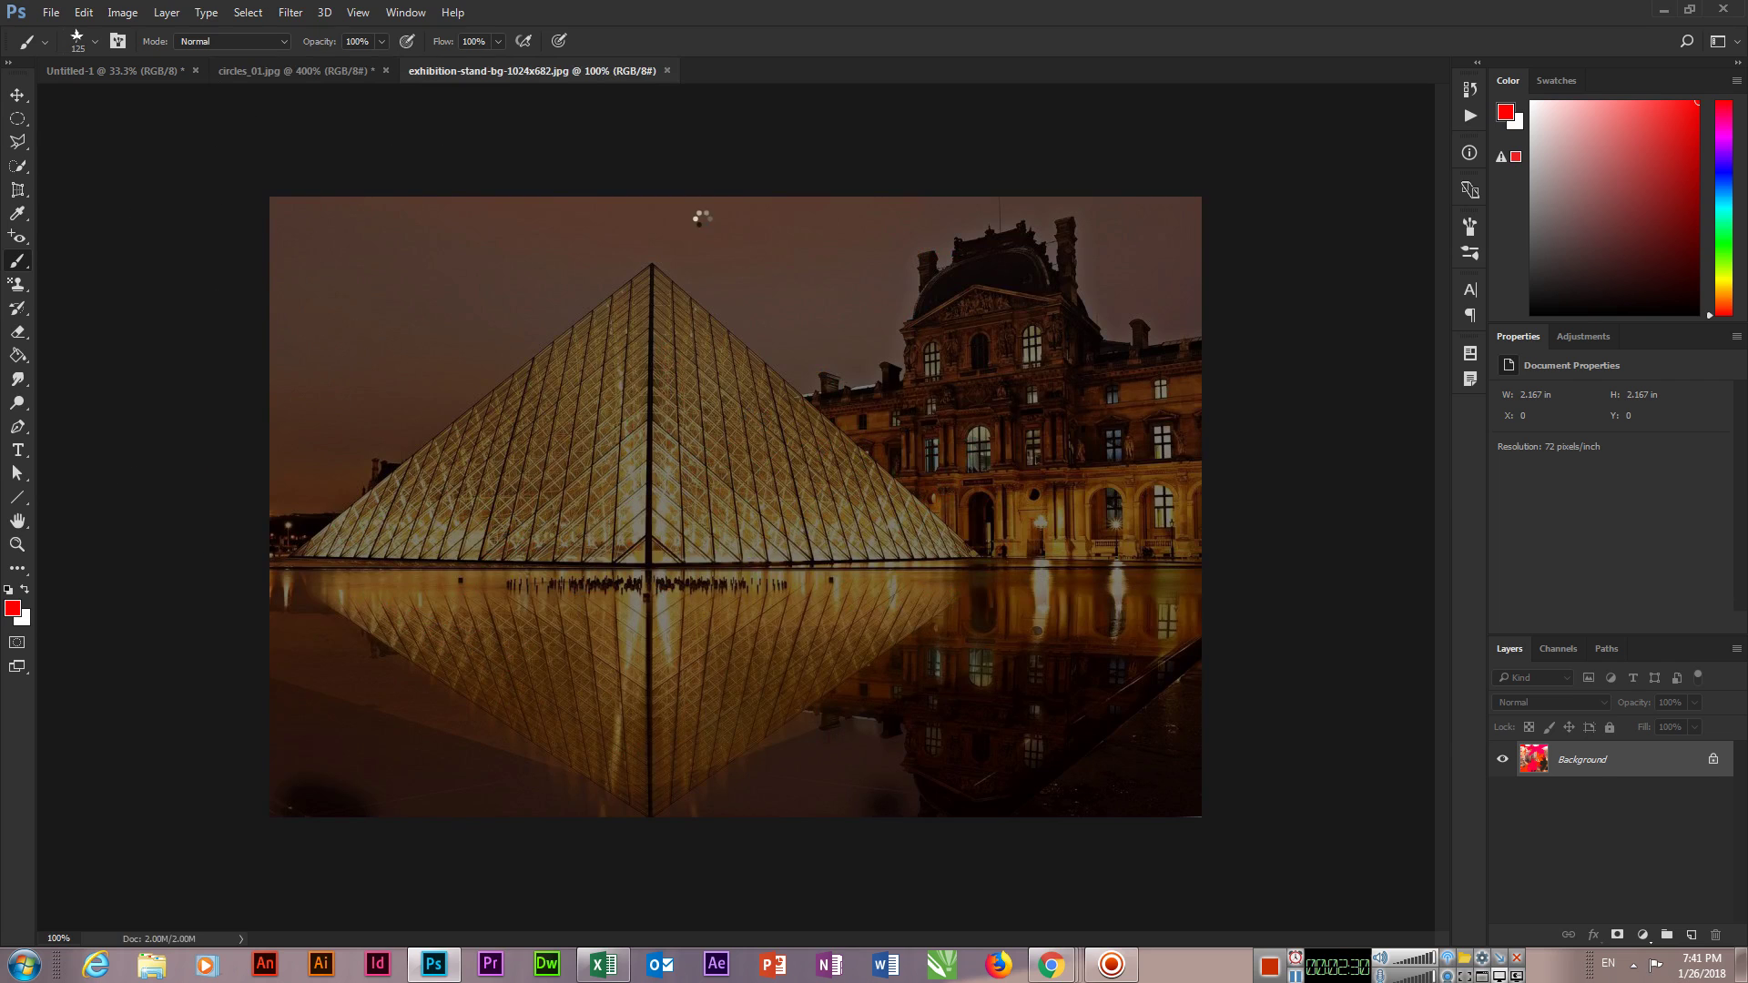
pyautogui.moveTo(537, 349); pyautogui.dragTo(649, 528)
pyautogui.moveTo(988, 386)
pyautogui.mouseDown()
pyautogui.moveTo(616, 734)
pyautogui.moveTo(654, 877)
pyautogui.mouseUp()
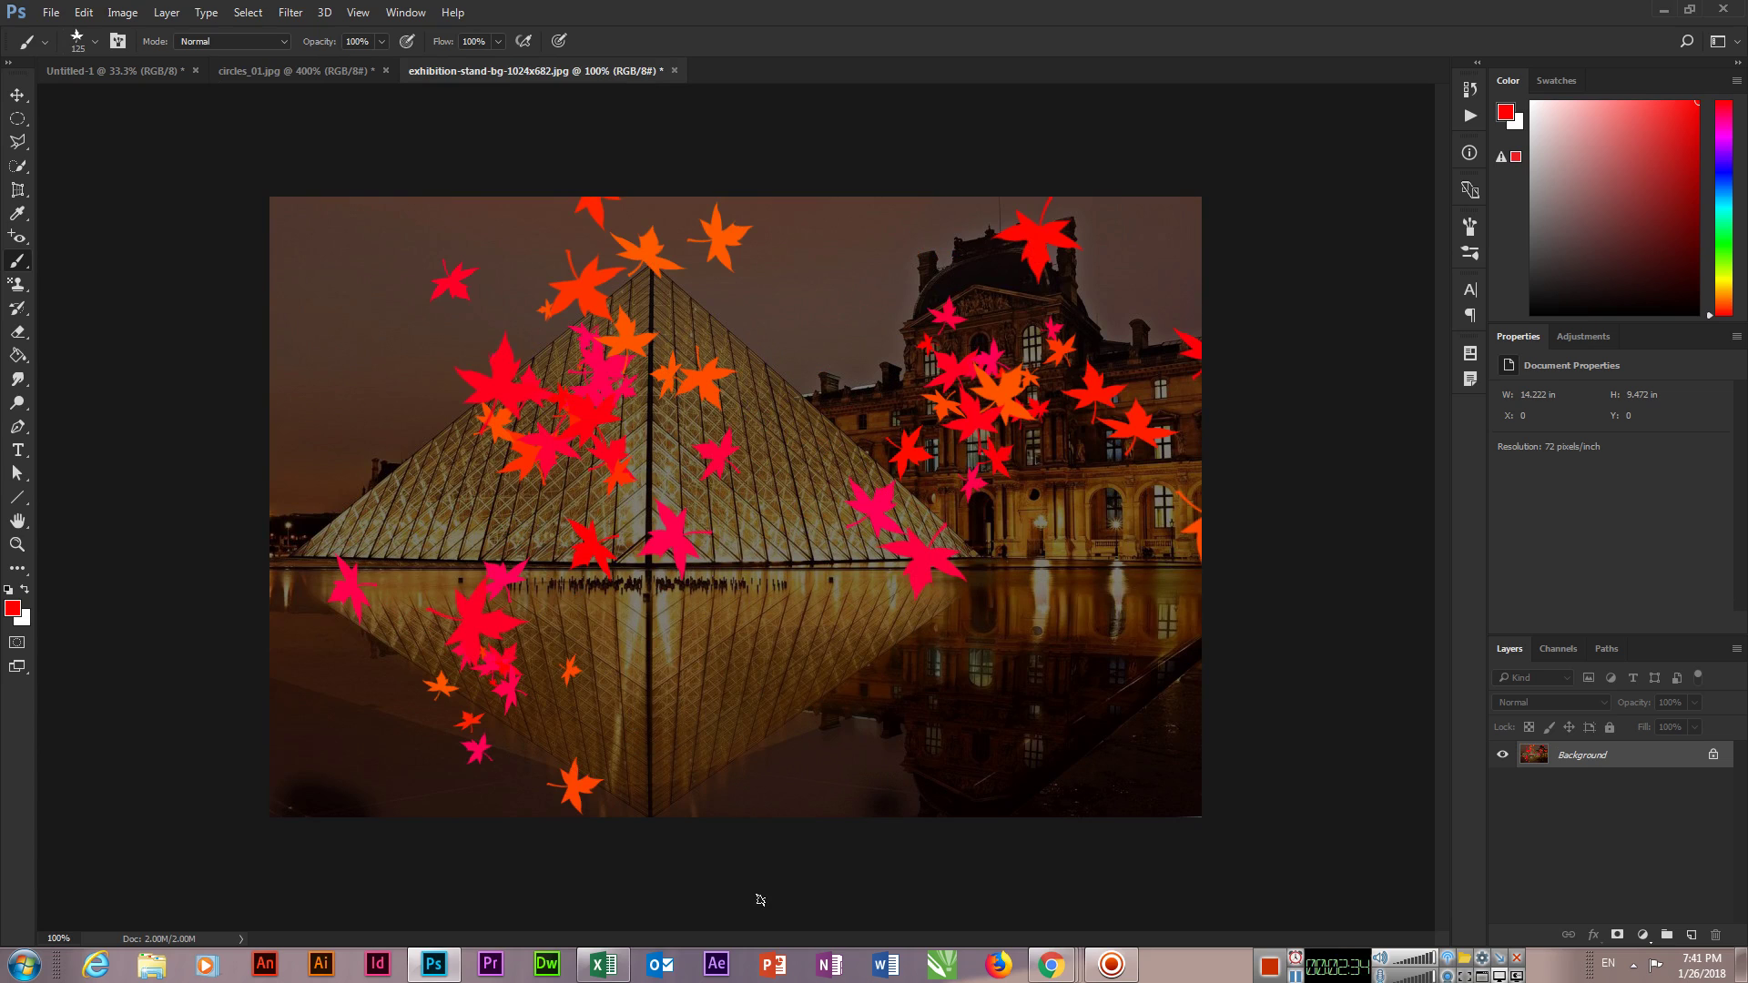
pyautogui.hotkey('ctrl', 'alt', 'z')
pyautogui.hotkey('ctrl', 'alt', 'z')
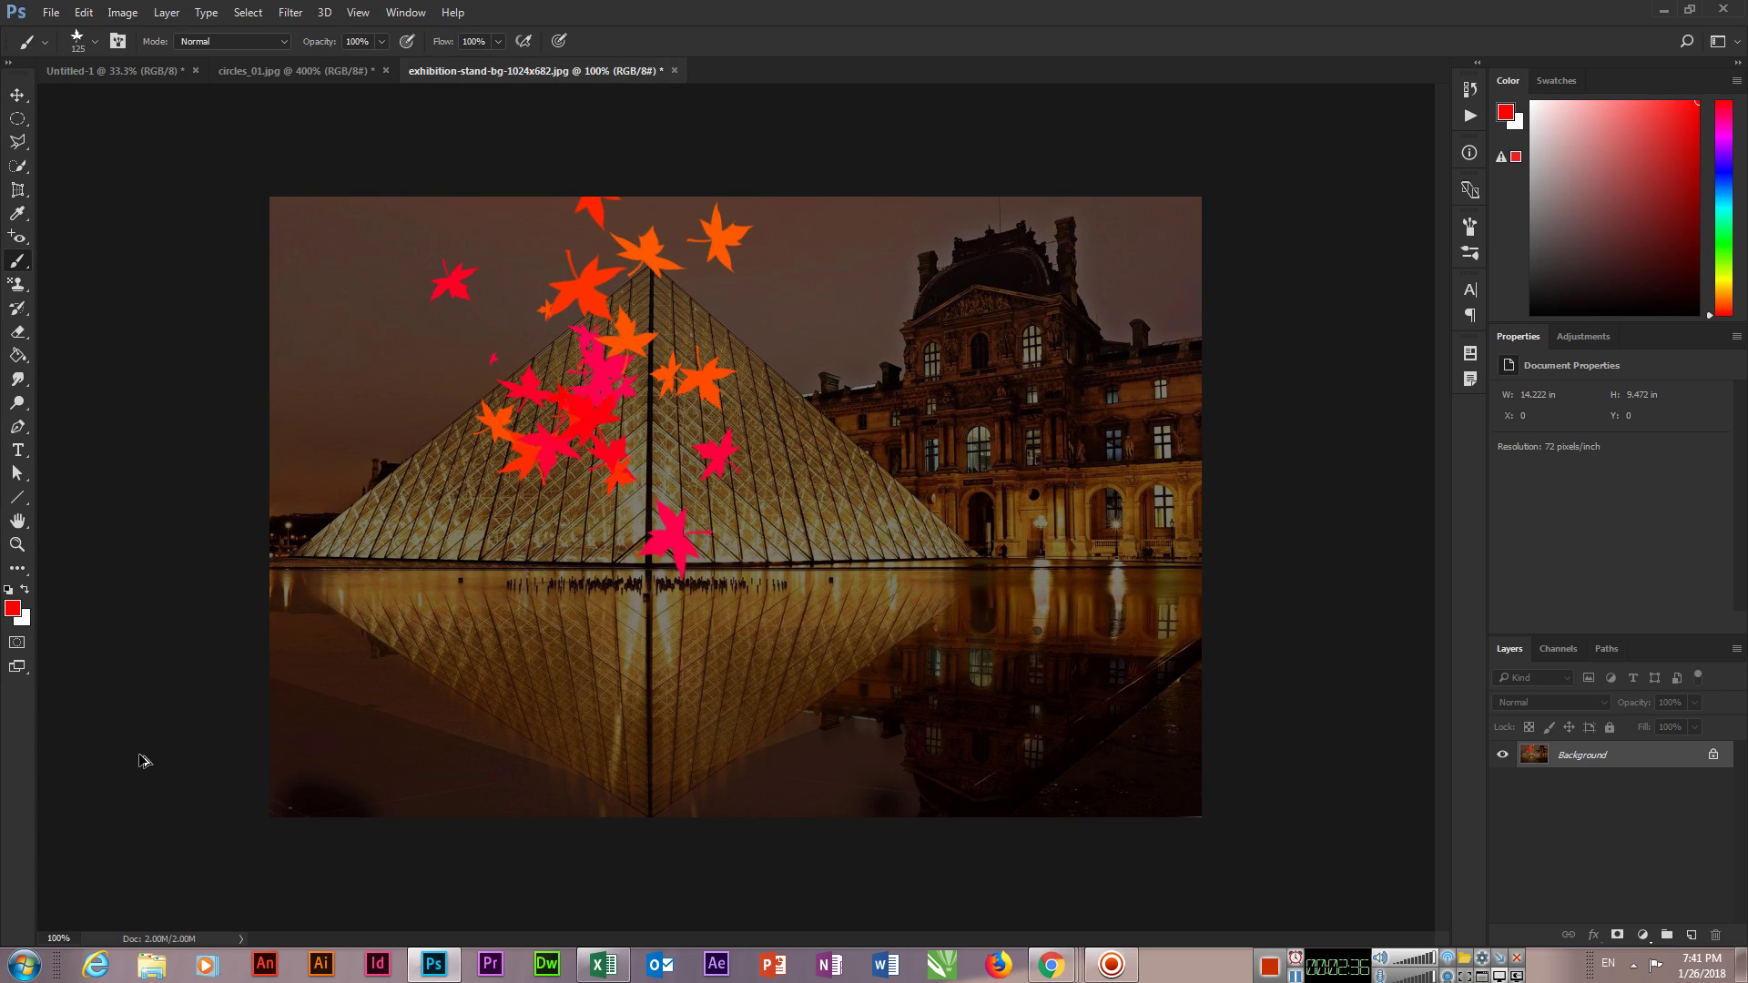
pyautogui.hotkey('ctrl', 'alt', 'z')
# - Set up the ordinary brush with a soft round tip at 50% opacity
pyautogui.rightClick(30, 261)
pyautogui.click(73, 259)
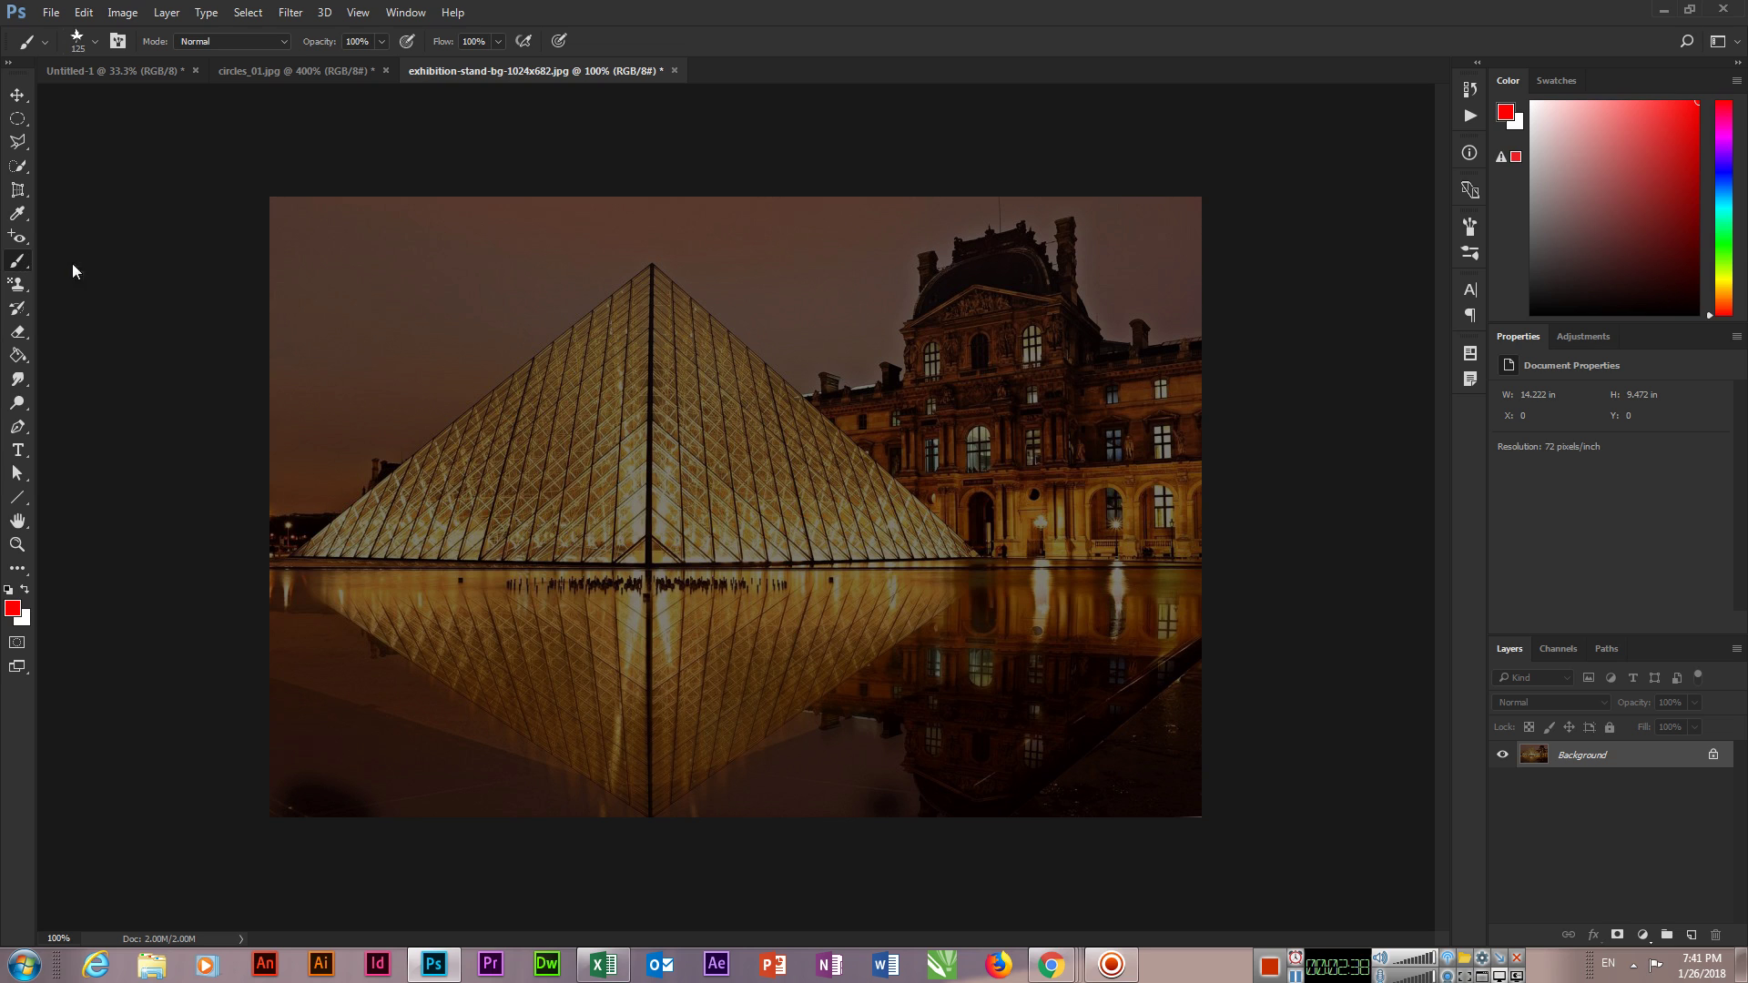
pyautogui.click(91, 41)
pyautogui.press('Escape')
pyautogui.click(96, 42)
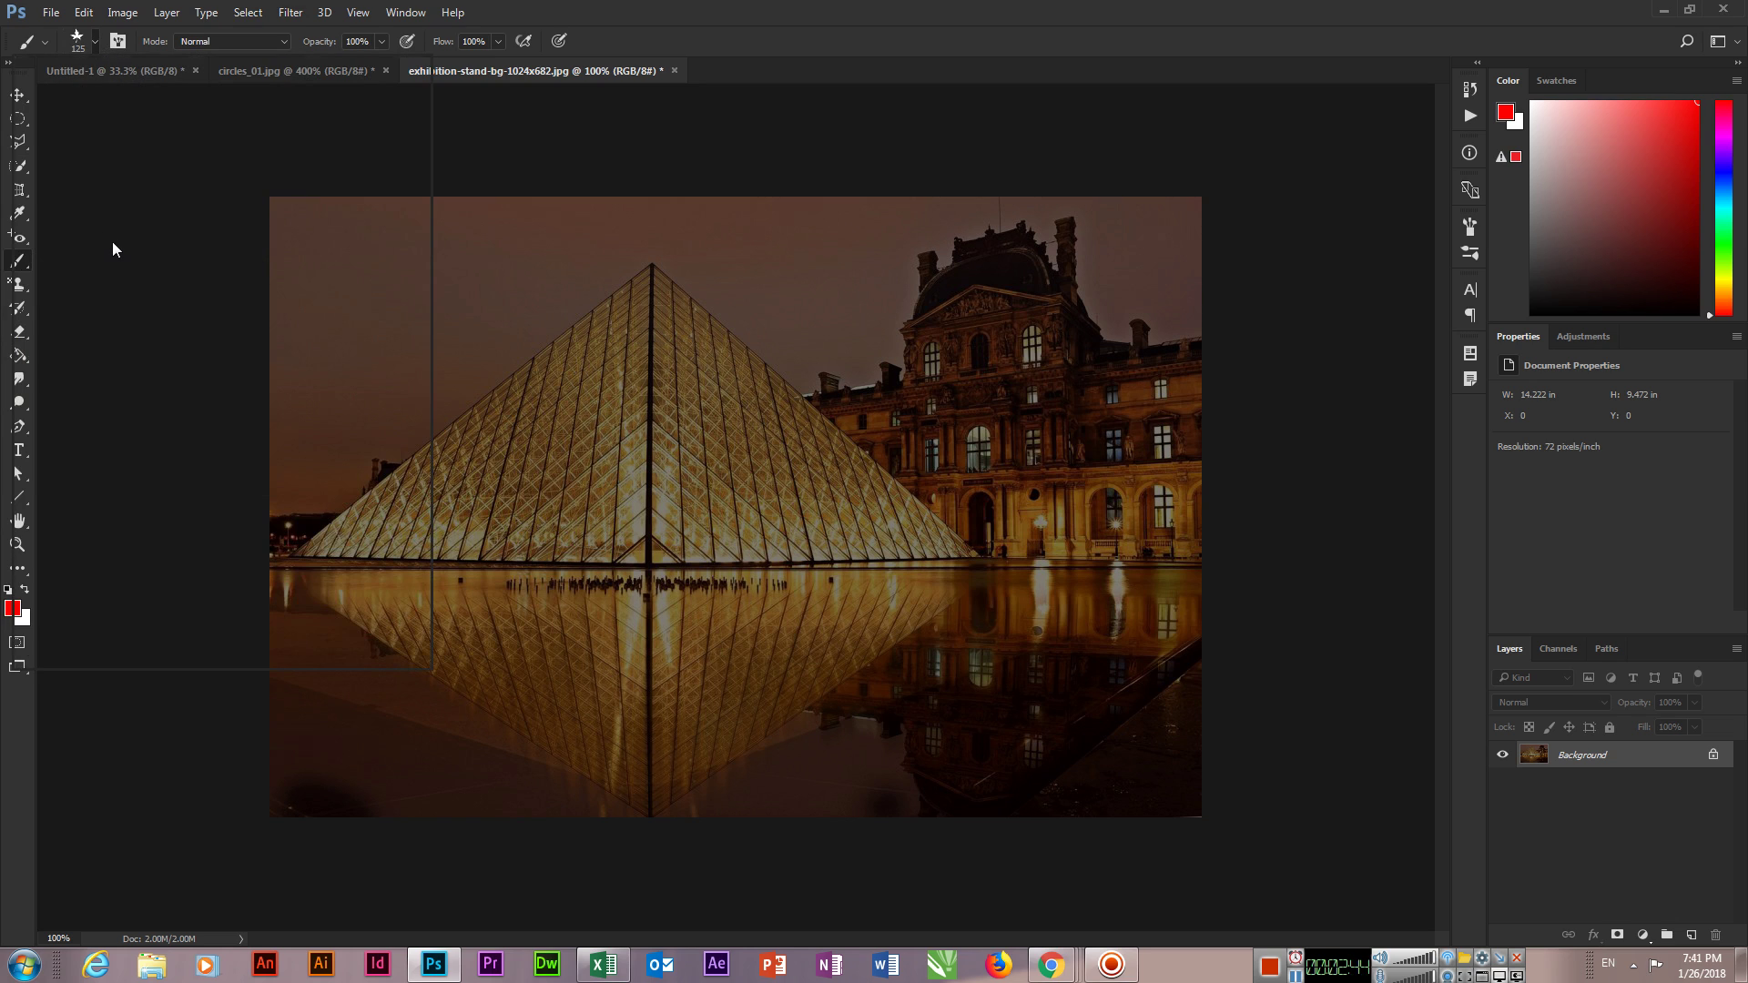
pyautogui.doubleClick(39, 217)
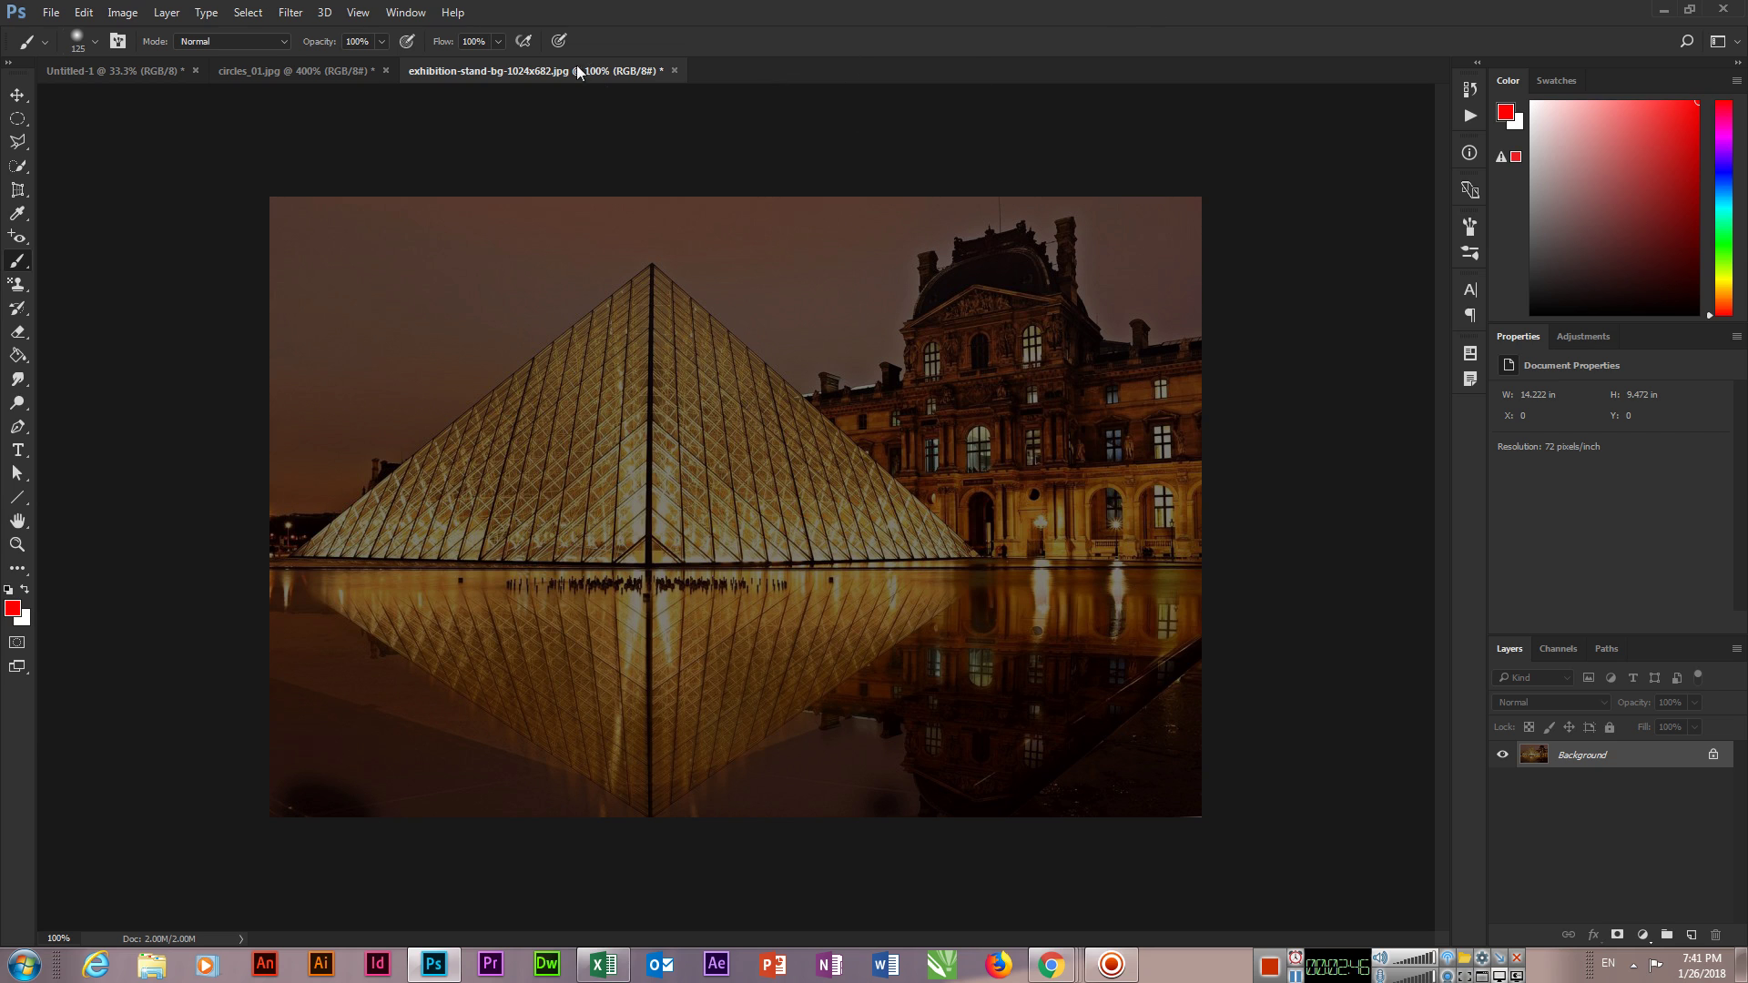
pyautogui.click(371, 47)
pyautogui.write('50')
# - Paint half-transparent red across the pyramid photo, then undo it
pyautogui.moveTo(273, 203); pyautogui.dragTo(13, 232)
pyautogui.moveTo(227, 414); pyautogui.dragTo(1275, 391)
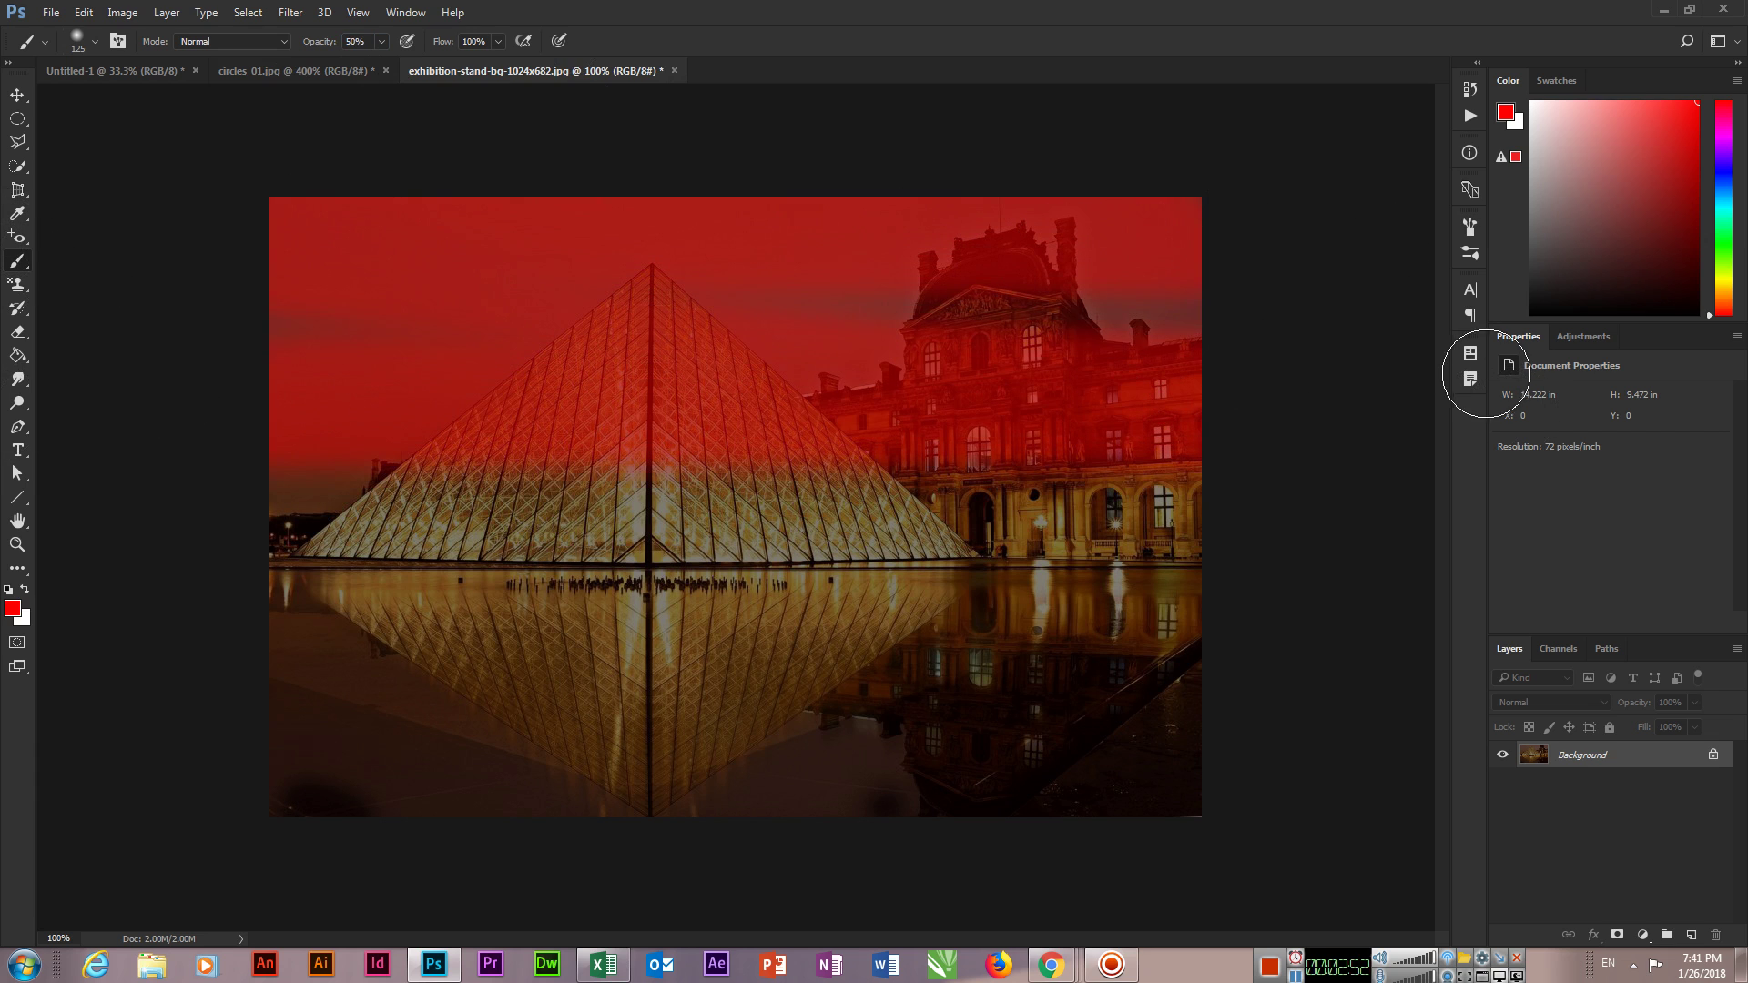
pyautogui.moveTo(4, 364); pyautogui.dragTo(743, 472)
pyautogui.hotkey('ctrl', 'z')
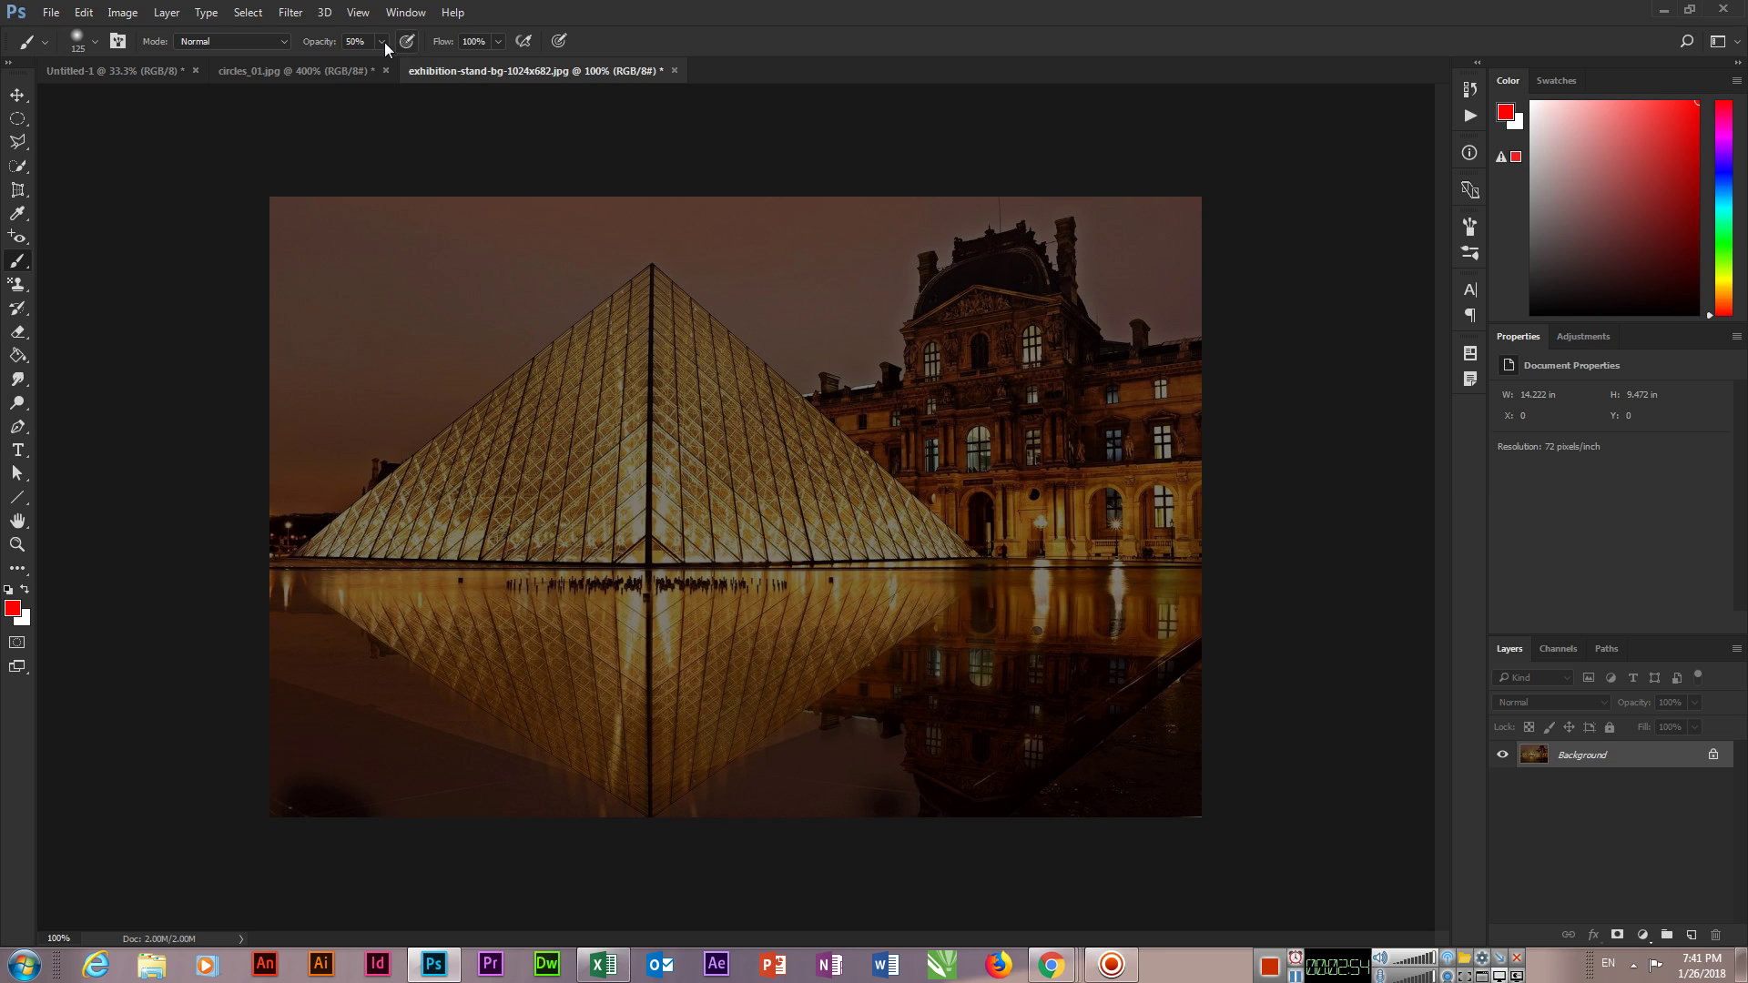
# - Test solid red at 100% opacity and a 300 px red wash, undoing each
pyautogui.moveTo(384, 62); pyautogui.dragTo(427, 62)
pyautogui.moveTo(1034, 230)
pyautogui.mouseDown()
pyautogui.moveTo(189, 257)
pyautogui.moveTo(1246, 208)
pyautogui.moveTo(1232, 422)
pyautogui.moveTo(15, 409)
pyautogui.mouseUp()
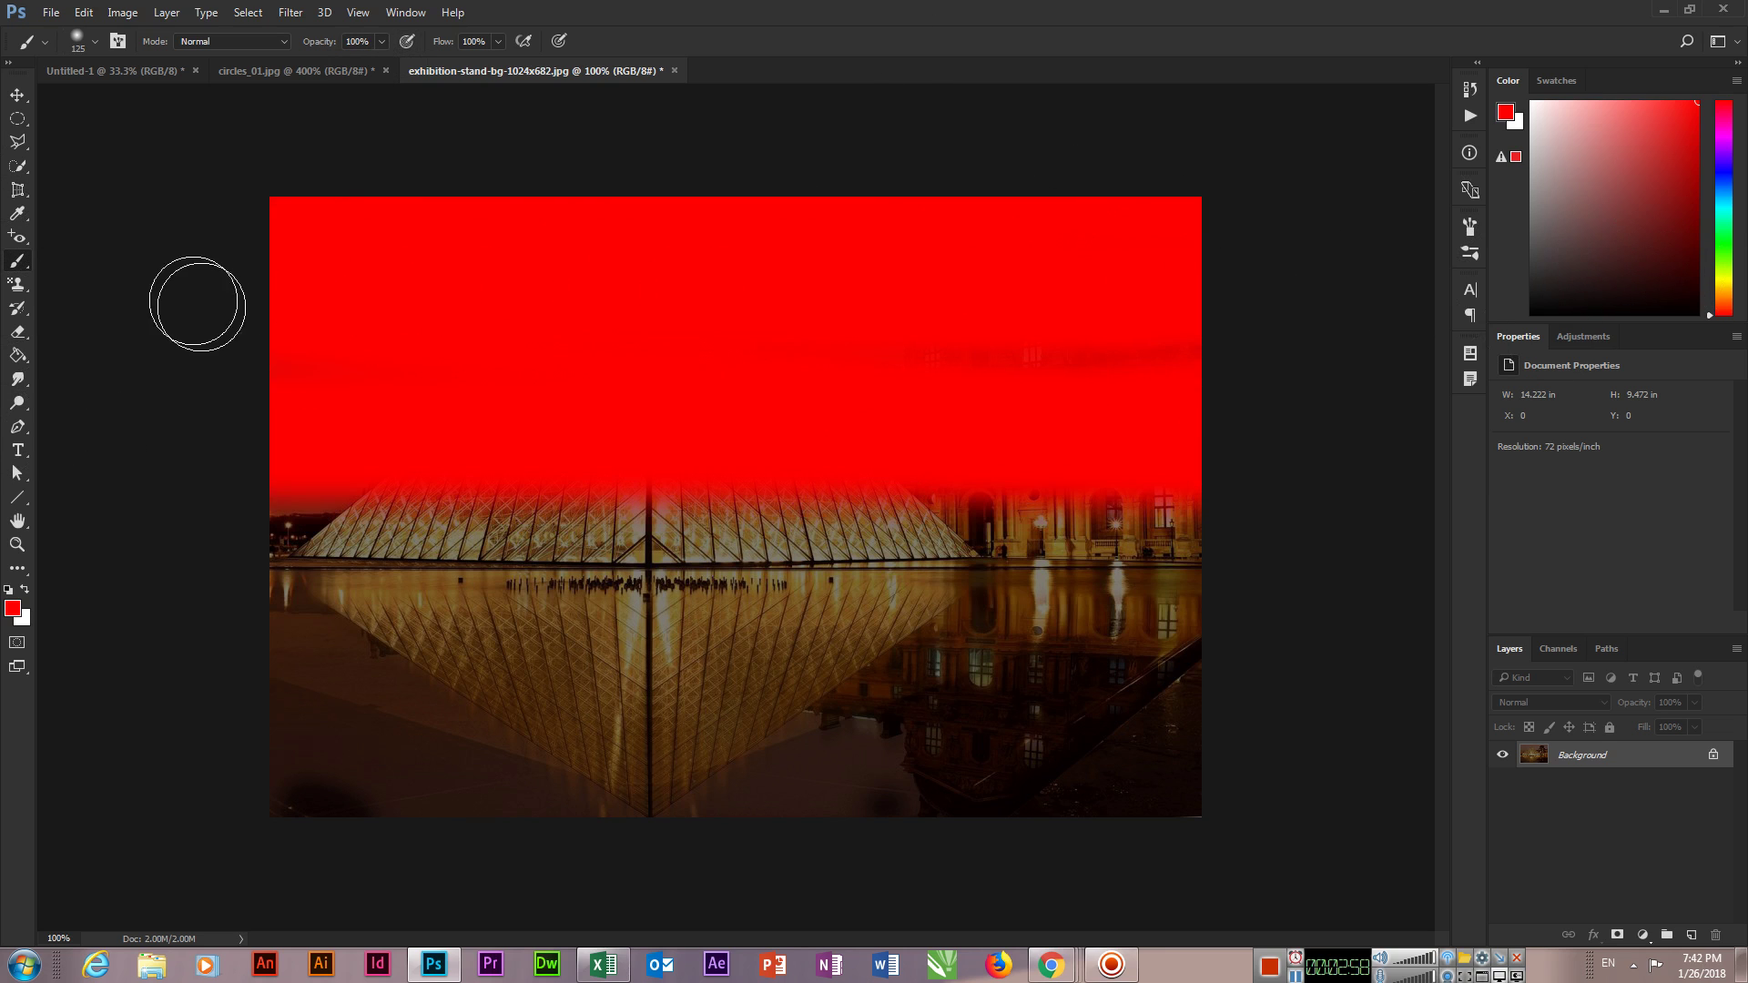
pyautogui.hotkey('ctrl', 'z')
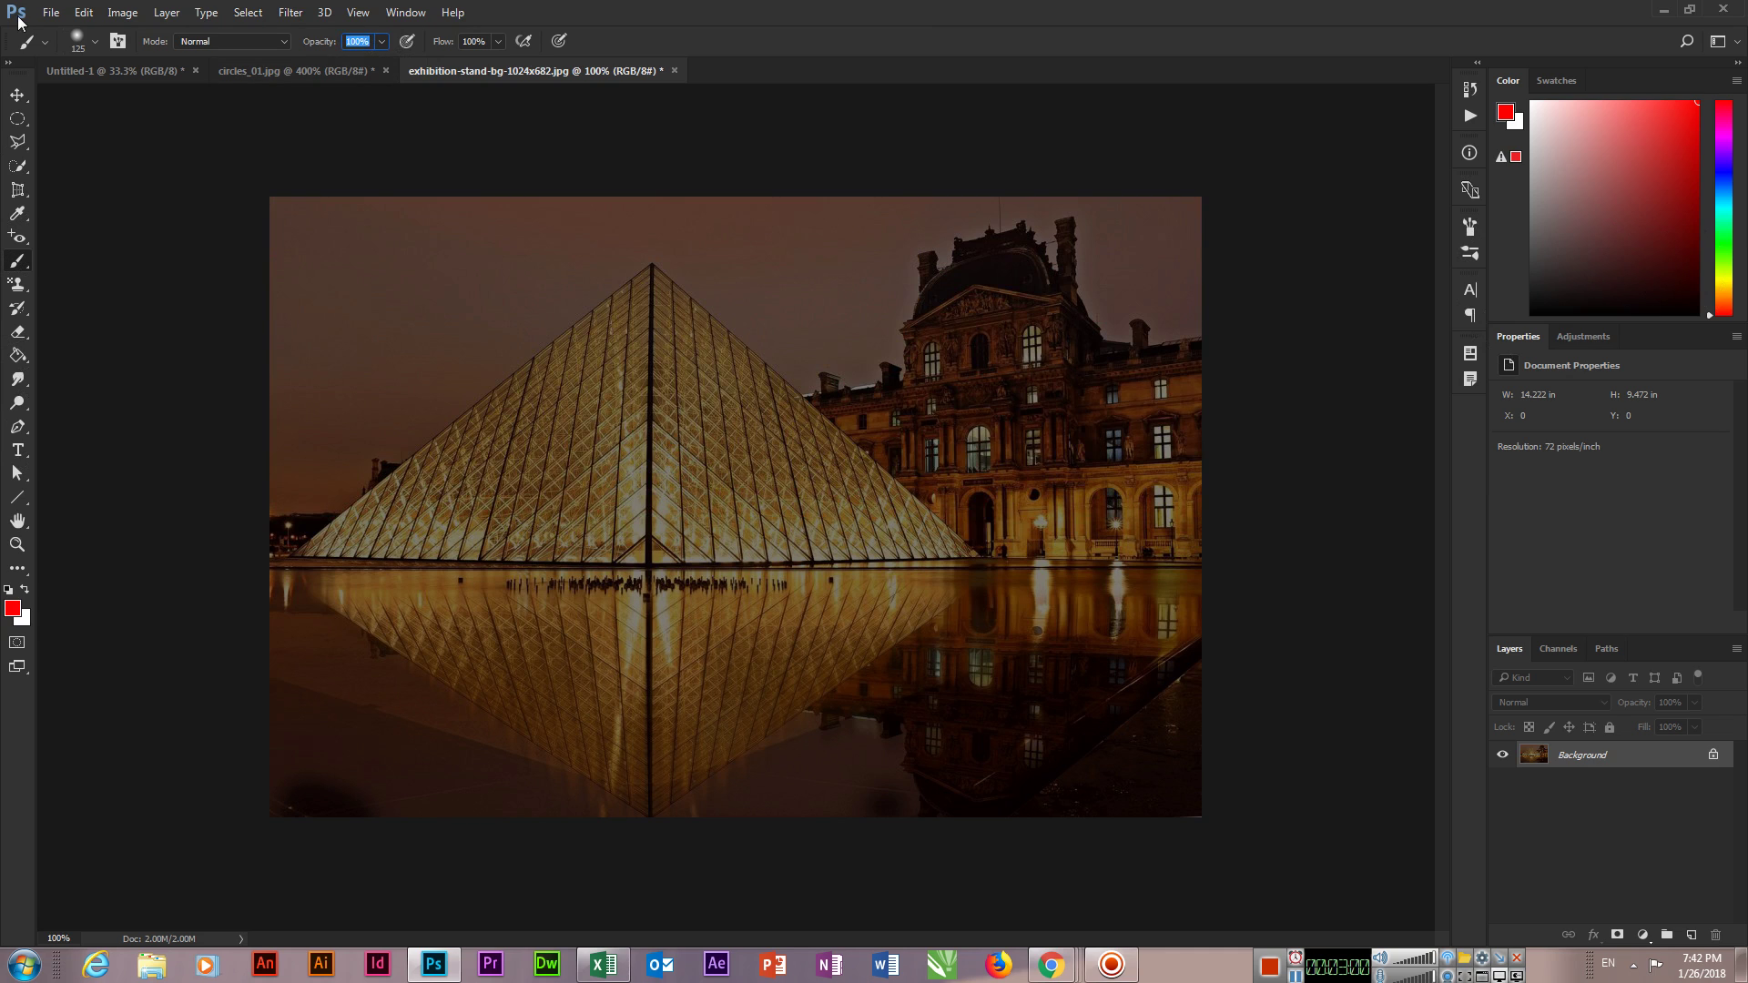
pyautogui.press(']')
pyautogui.press(']')
pyautogui.press(']')
pyautogui.moveTo(518, 241)
pyautogui.mouseDown()
pyautogui.moveTo(1106, 232)
pyautogui.moveTo(1347, 409)
pyautogui.moveTo(806, 195)
pyautogui.moveTo(415, 507)
pyautogui.moveTo(1391, 735)
pyautogui.moveTo(19, 663)
pyautogui.mouseUp()
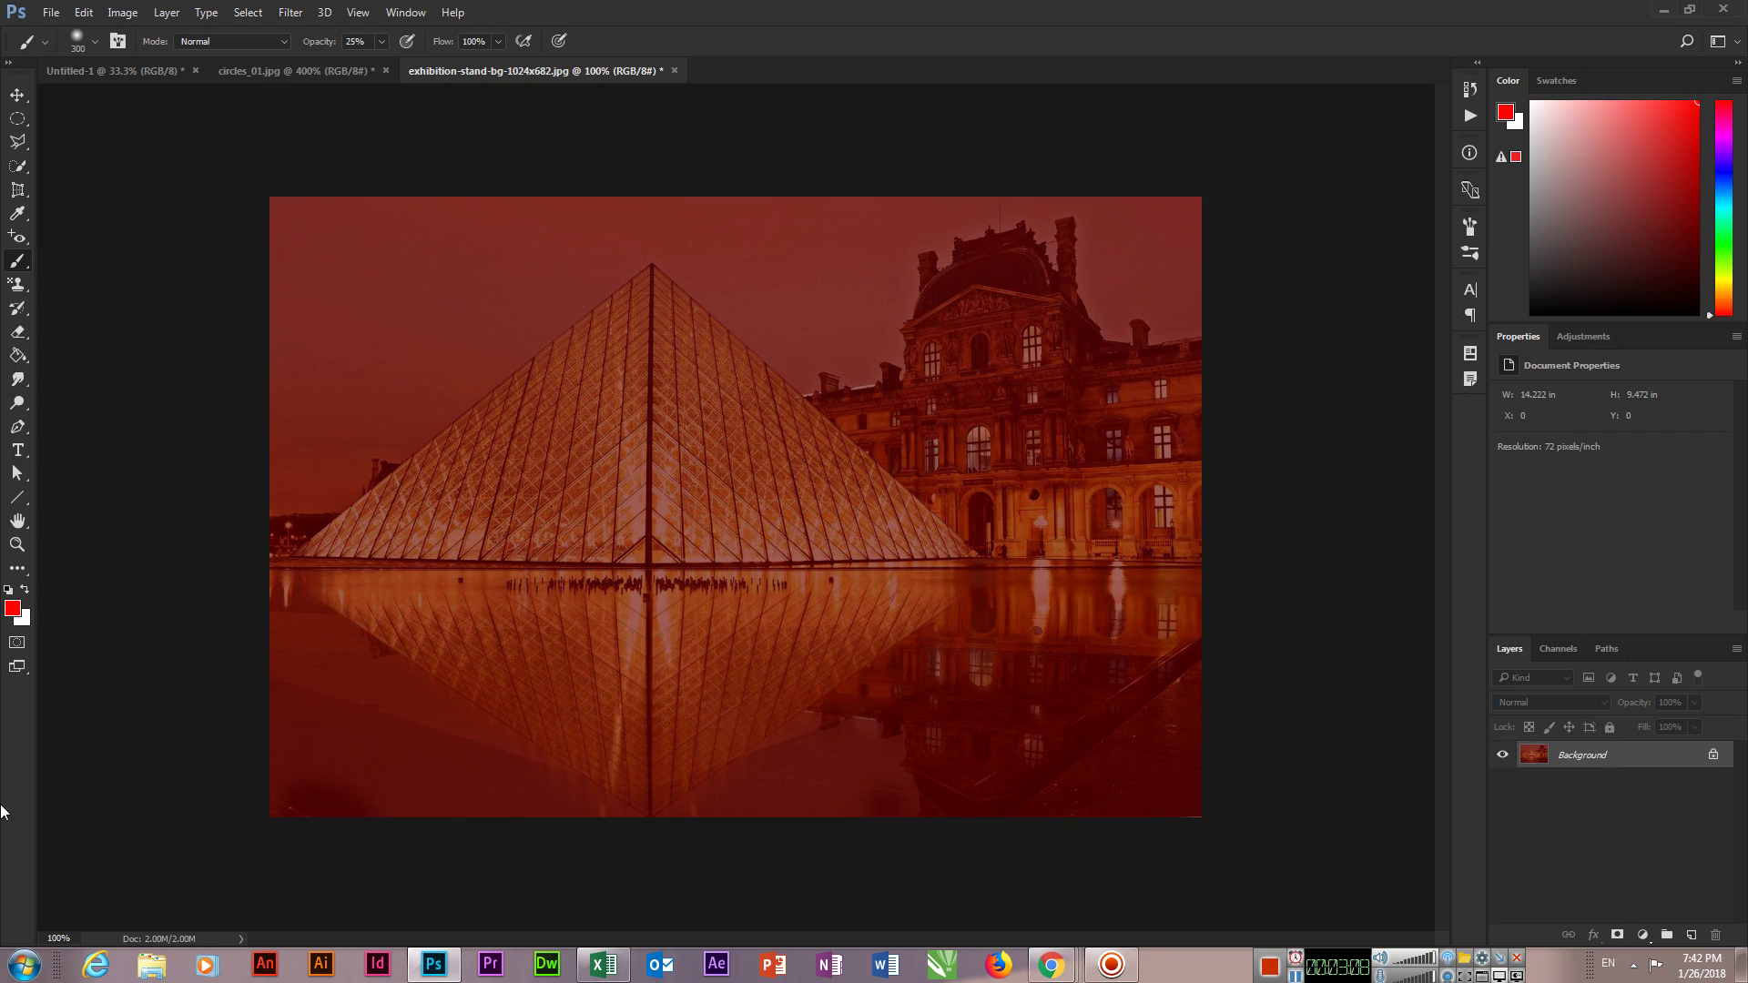
pyautogui.press('F12')
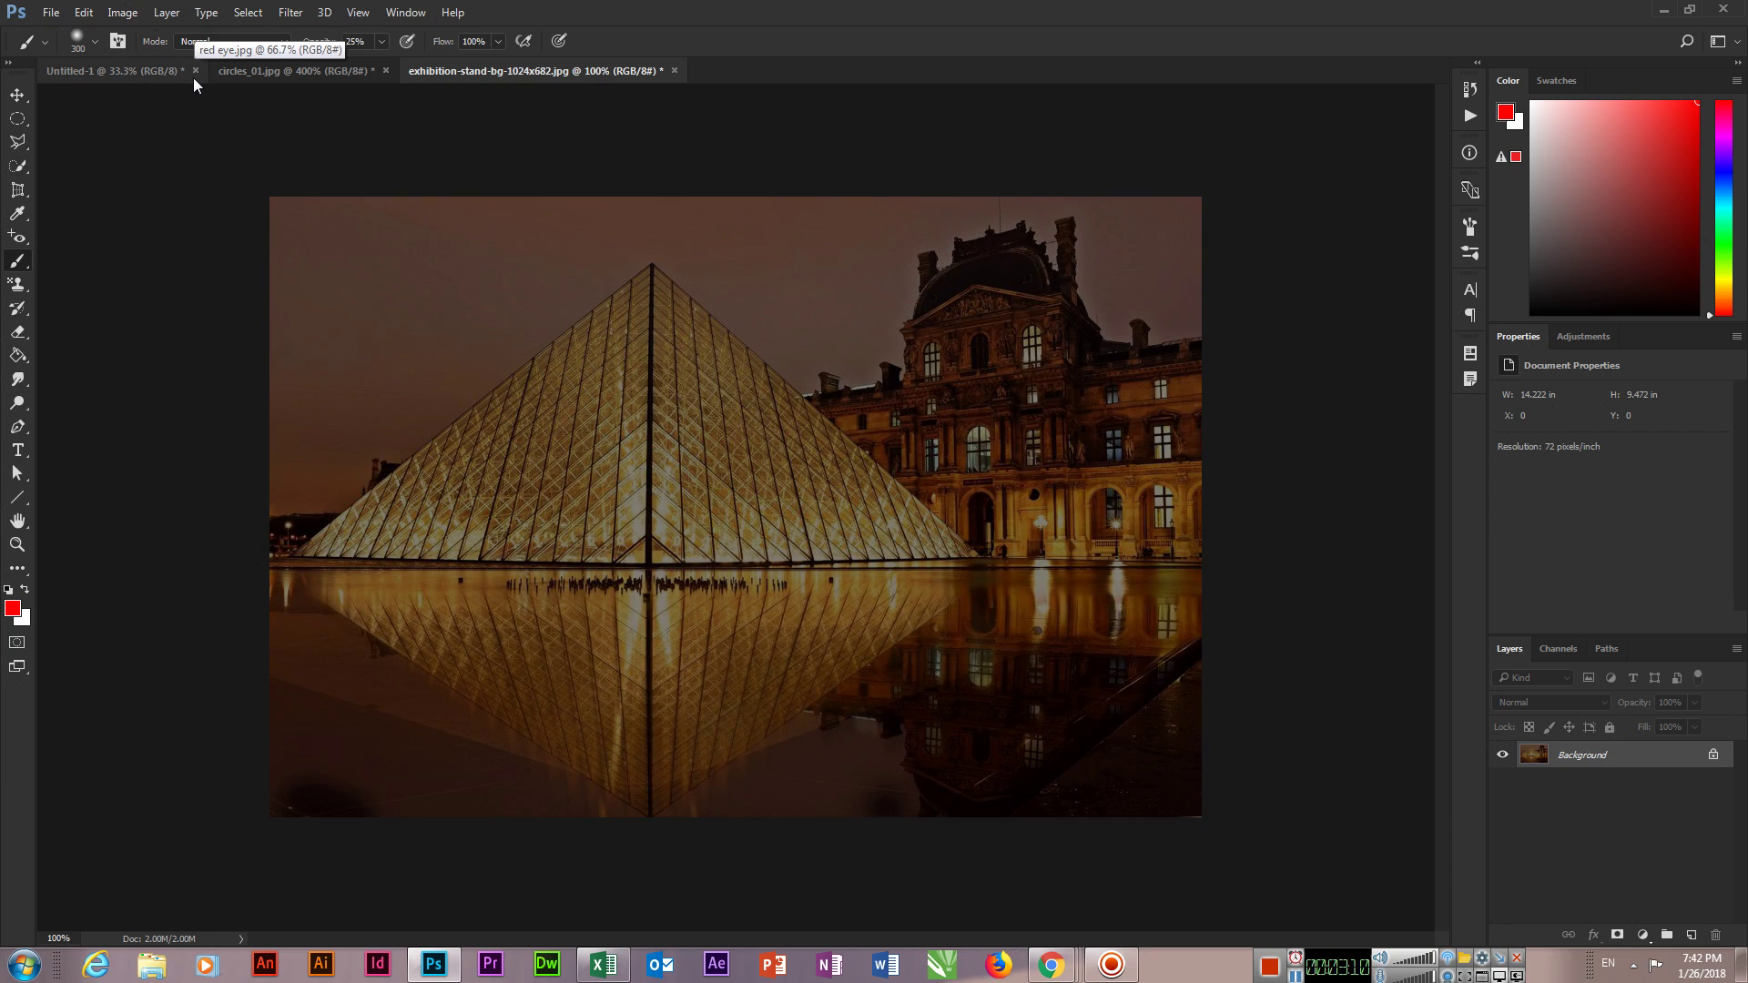
pyautogui.hotkey('ctrl', 'o')
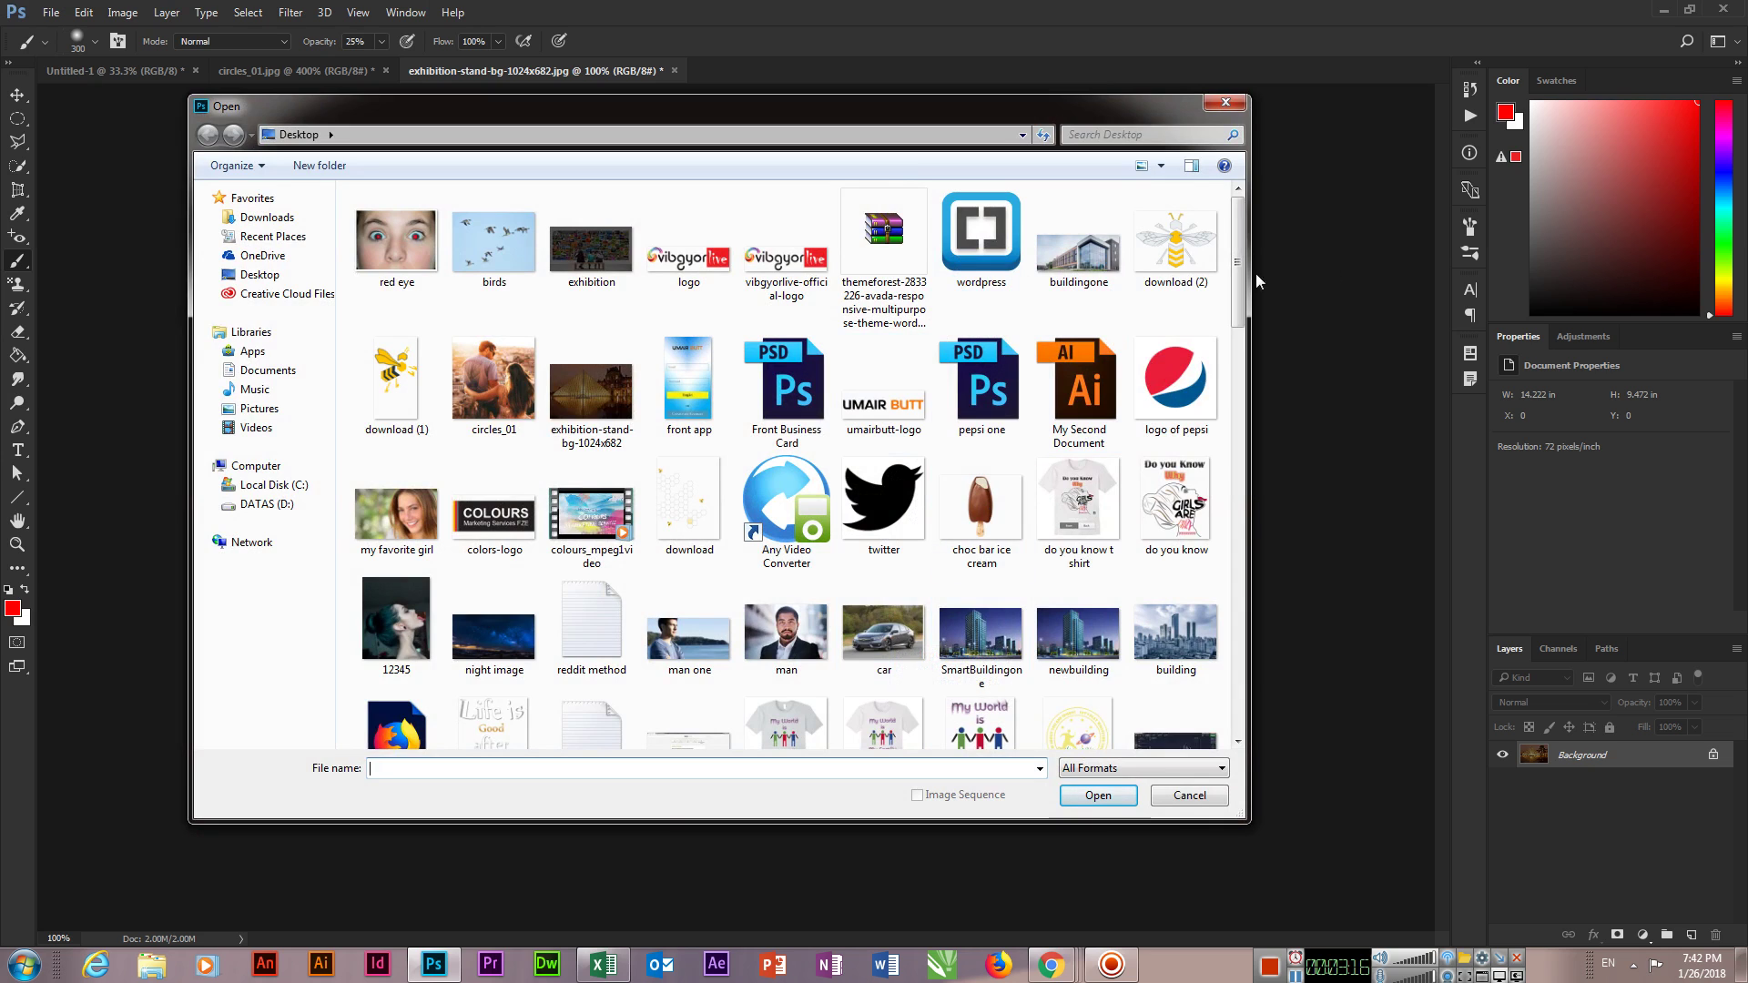
# - Open car.jpg and trace a partial Quick Selection along the car with a smaller brush
pyautogui.scroll(-3, 1244, 296)
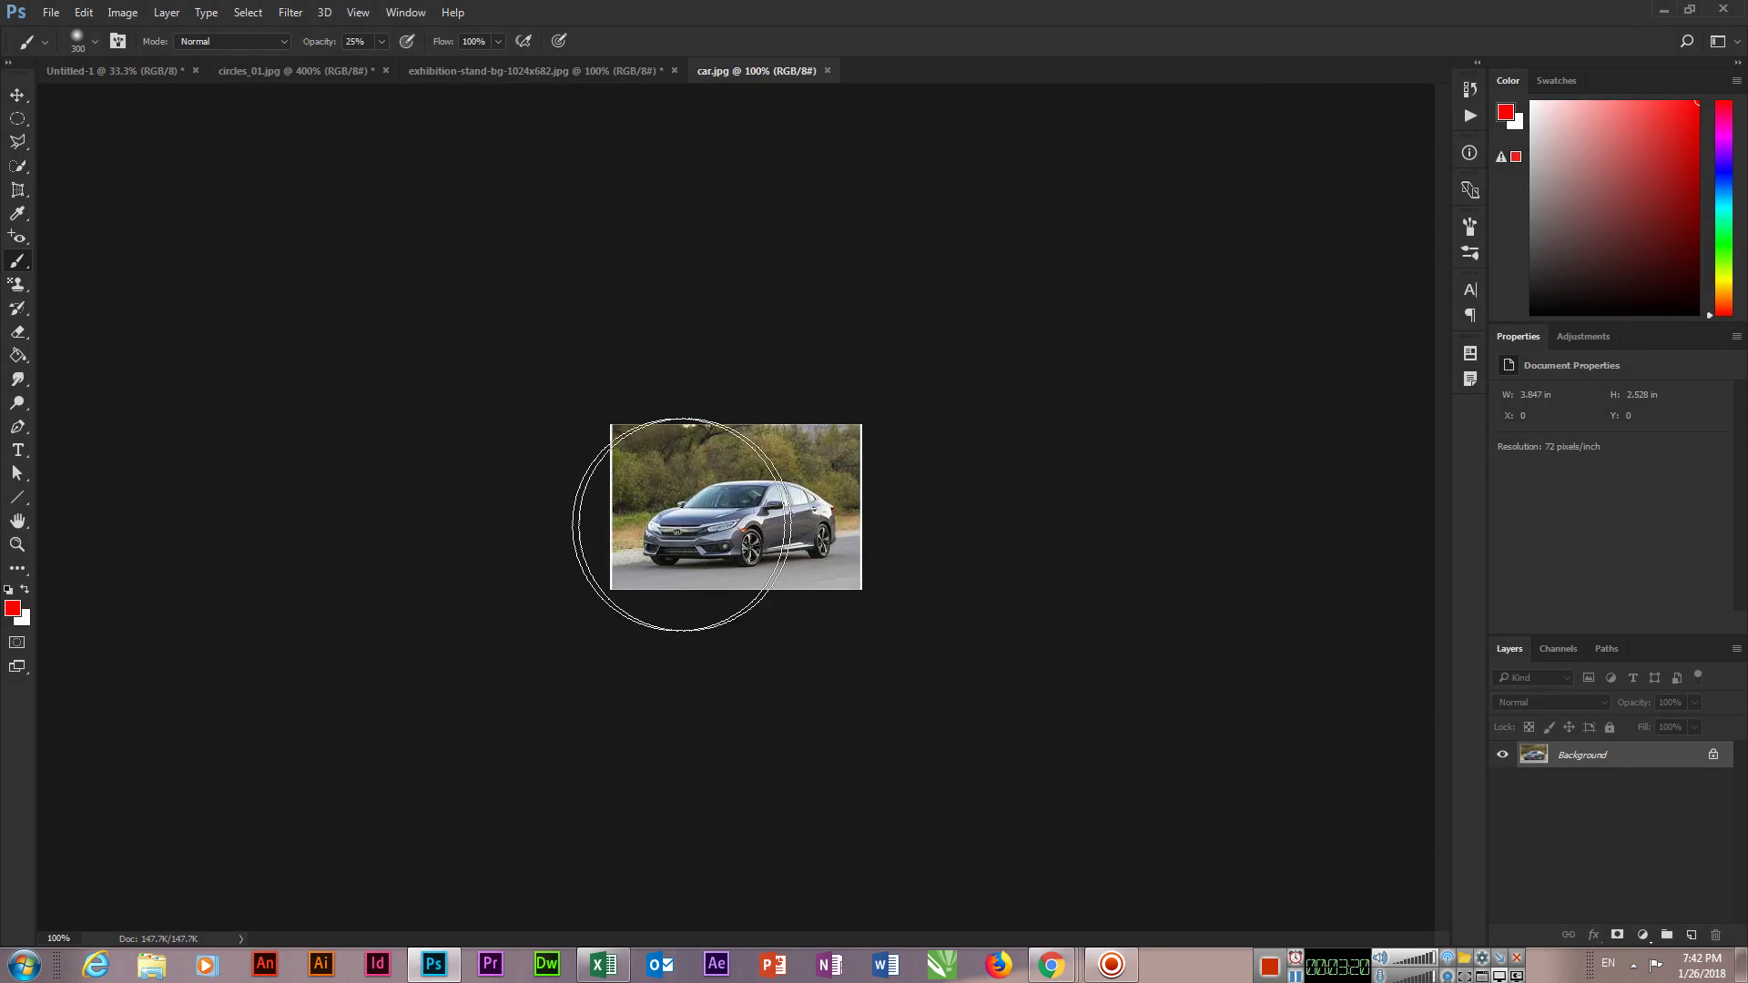
pyautogui.click(17, 119)
pyautogui.click(105, 123)
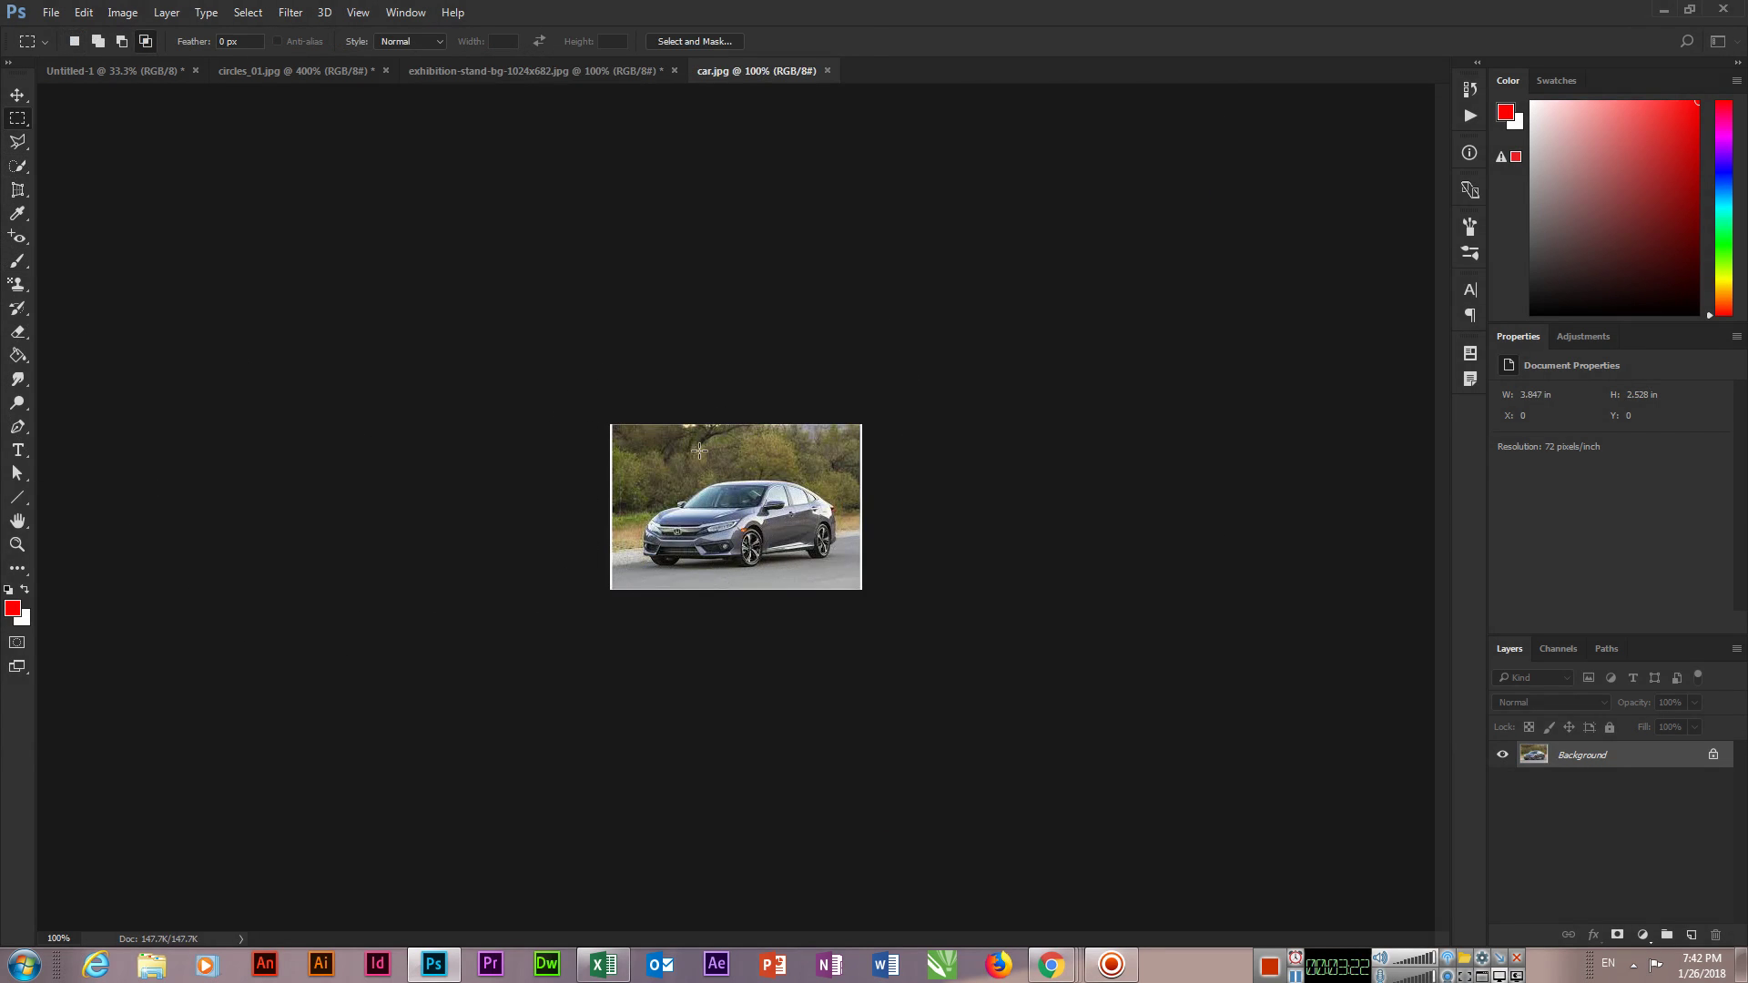
pyautogui.click(18, 166)
pyautogui.click(101, 165)
pyautogui.press('[')
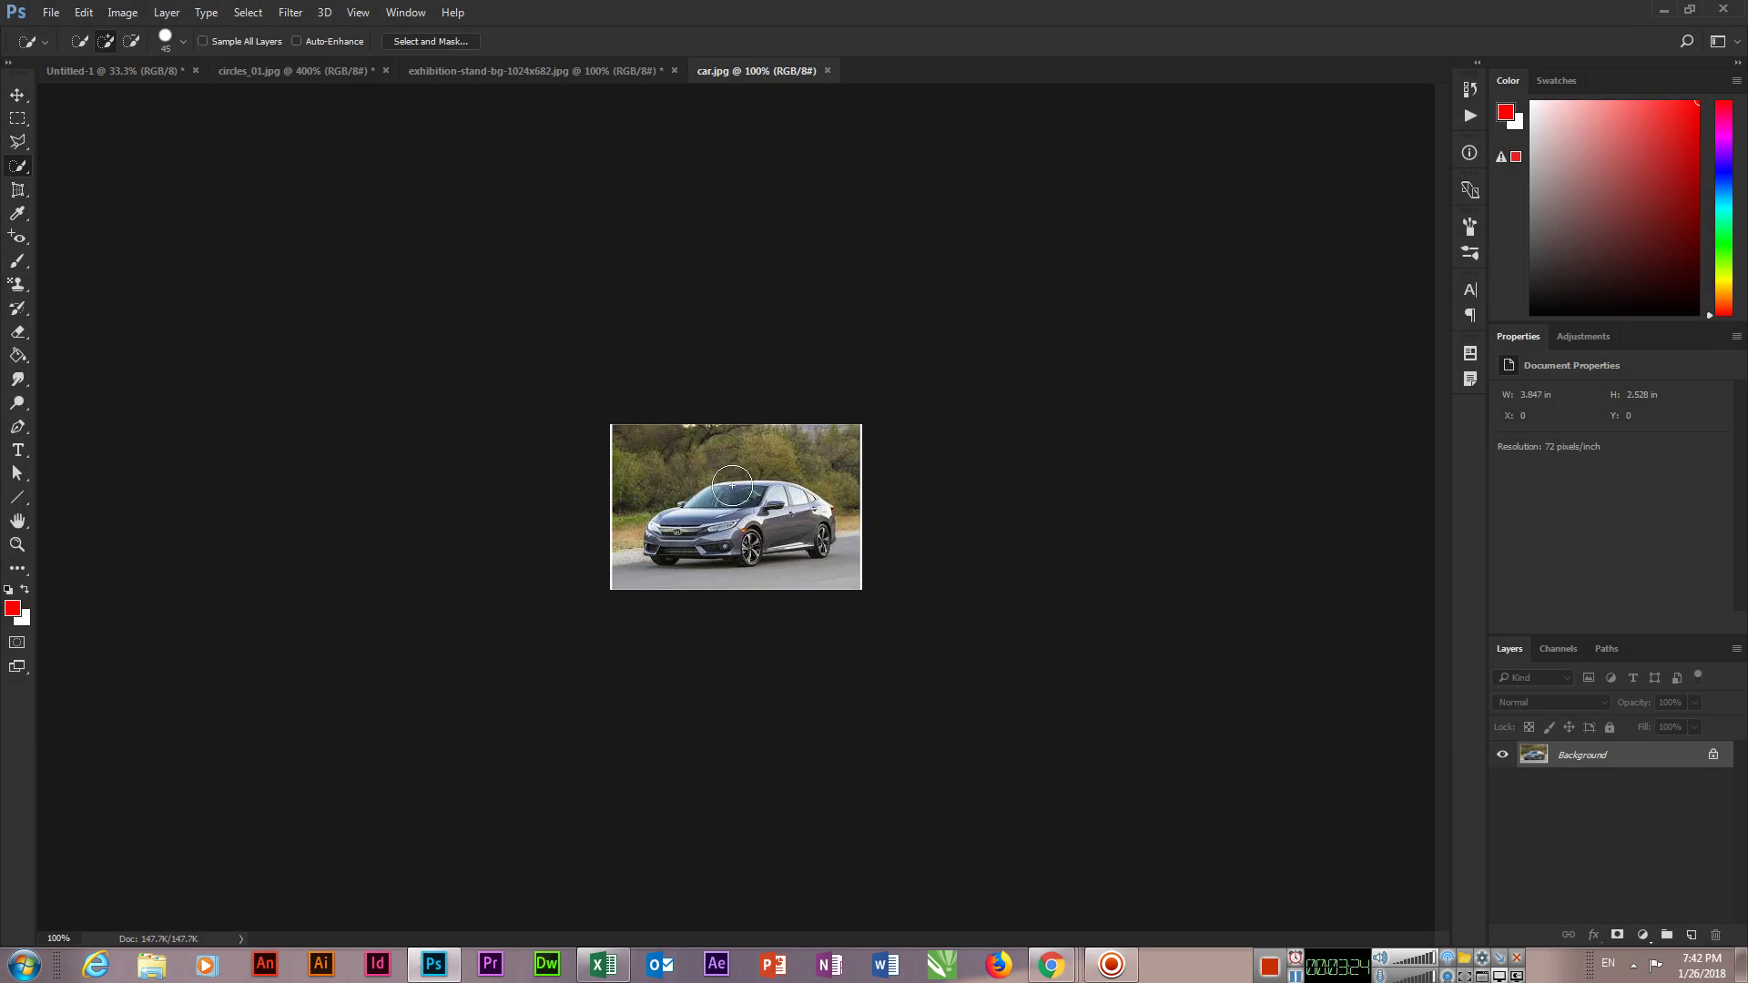
pyautogui.press('[')
pyautogui.moveTo(663, 560); pyautogui.dragTo(757, 571)
pyautogui.press('alt')
pyautogui.press('alt')
pyautogui.click(87, 16)
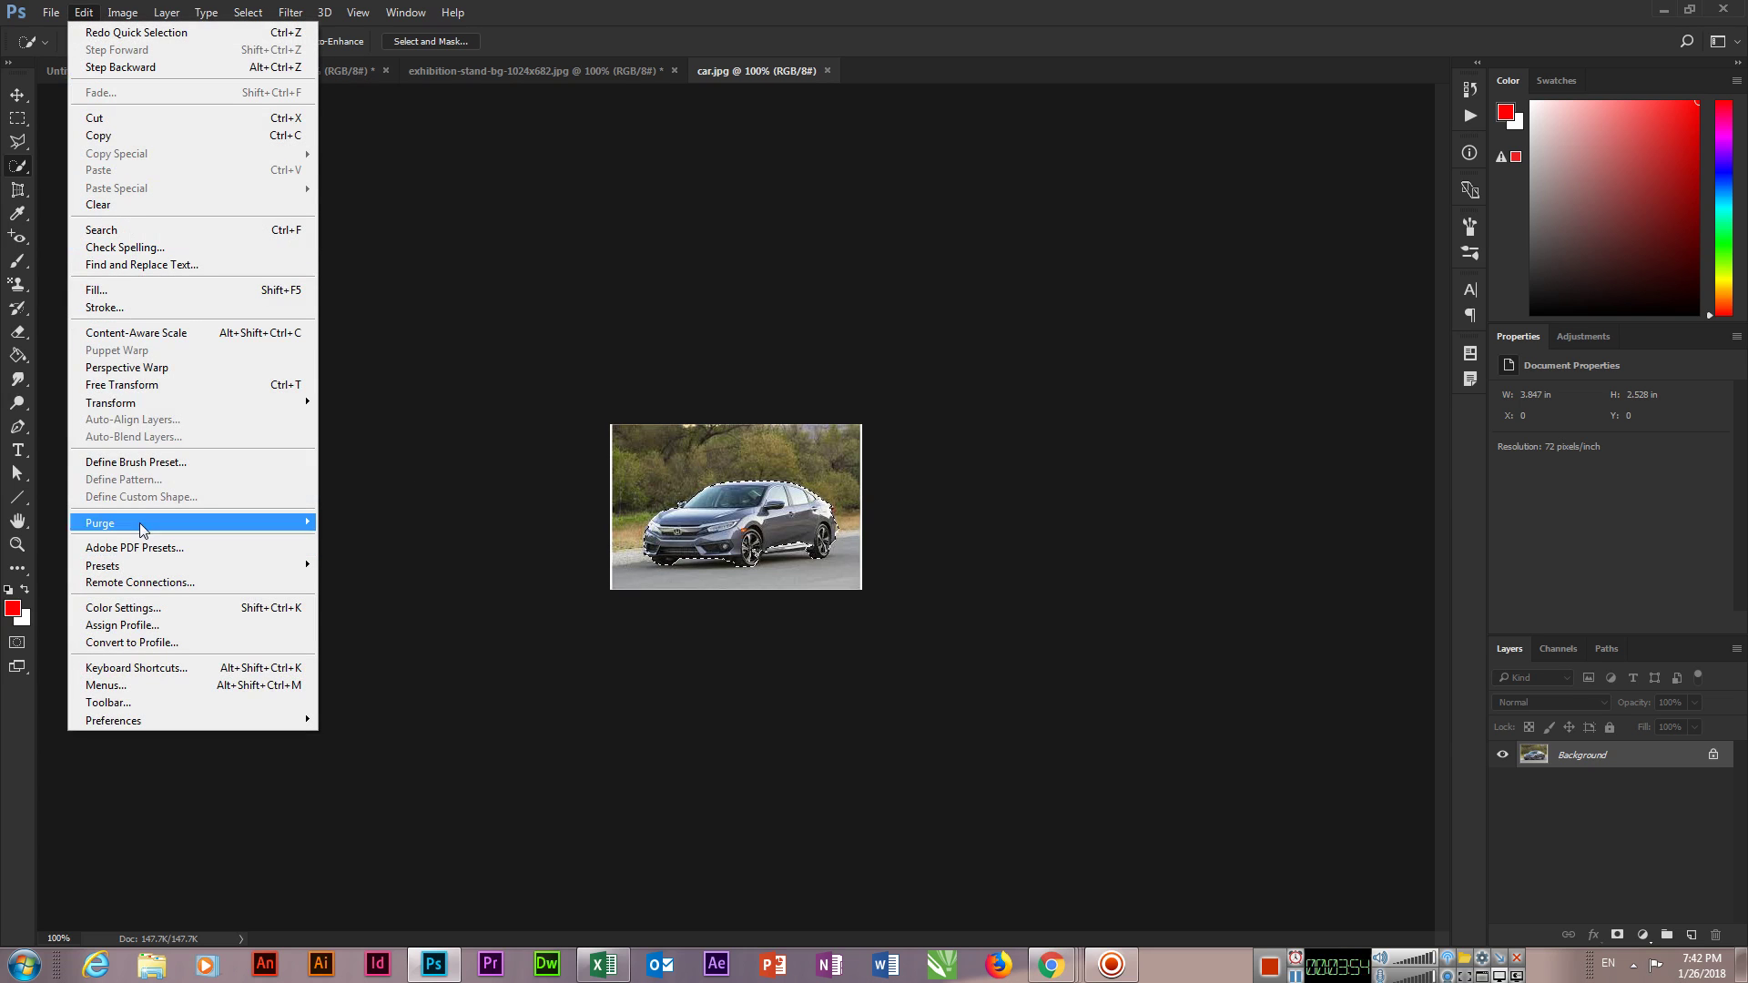
# - Define the selected car as a brush preset named 'Car'
pyautogui.click(169, 463)
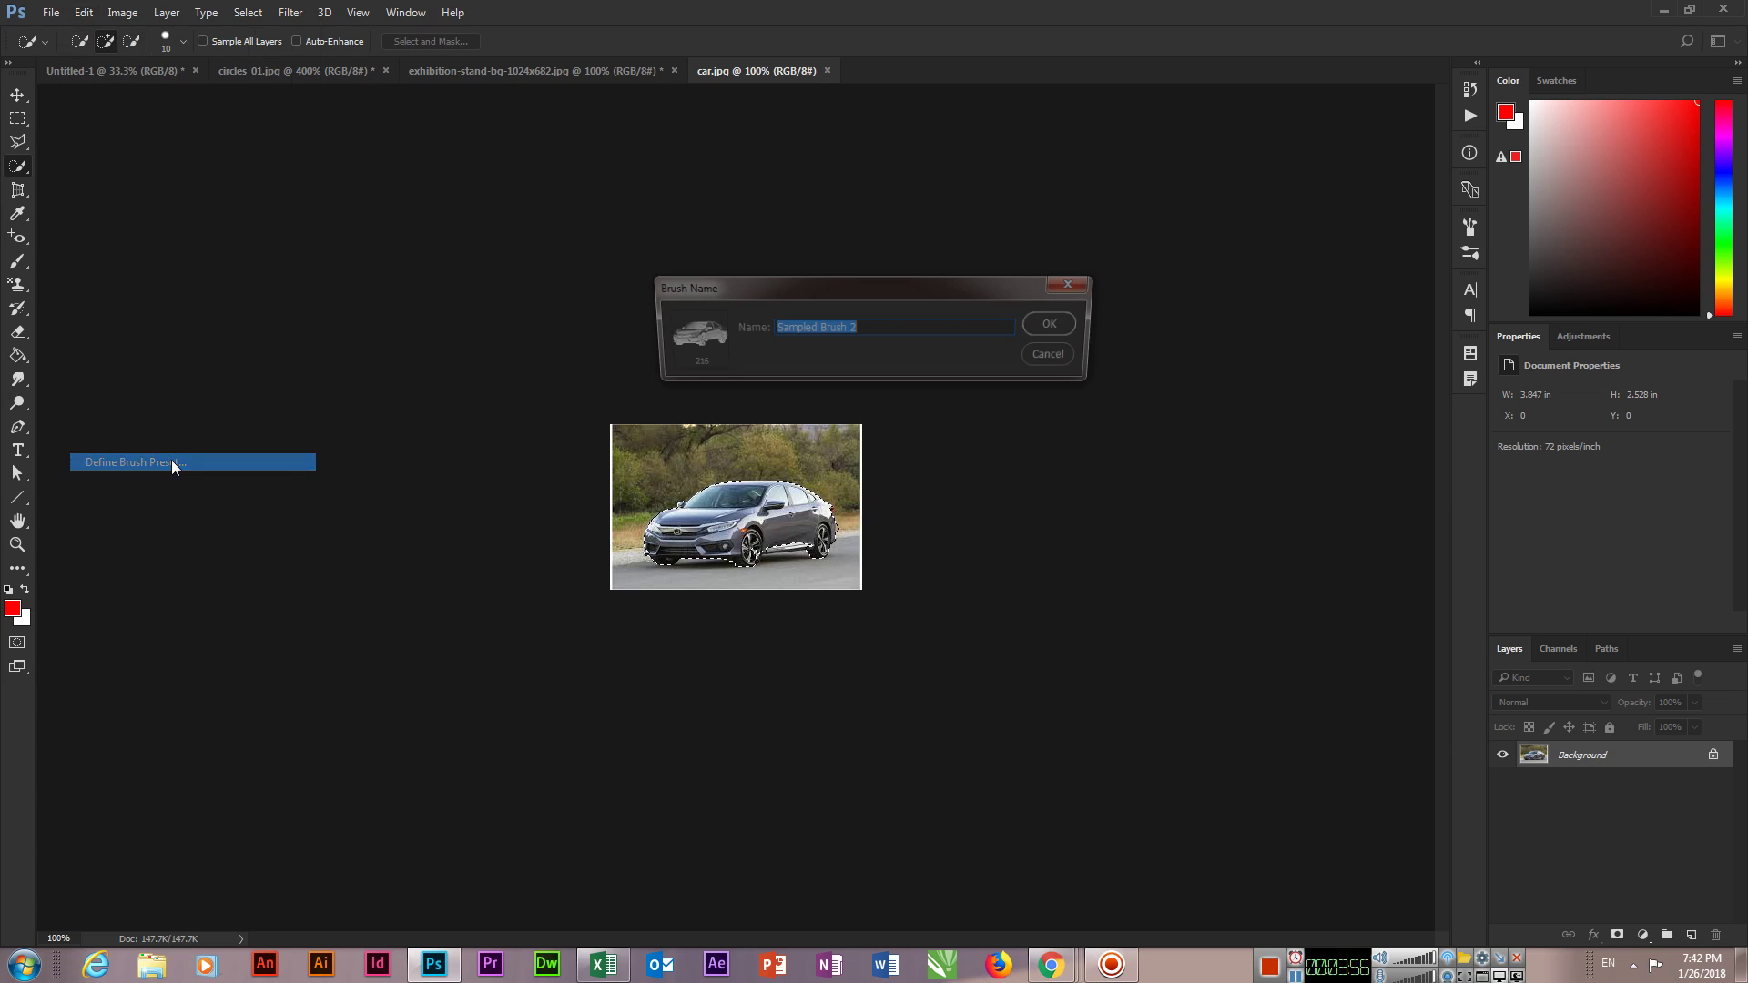
pyautogui.write('Car')
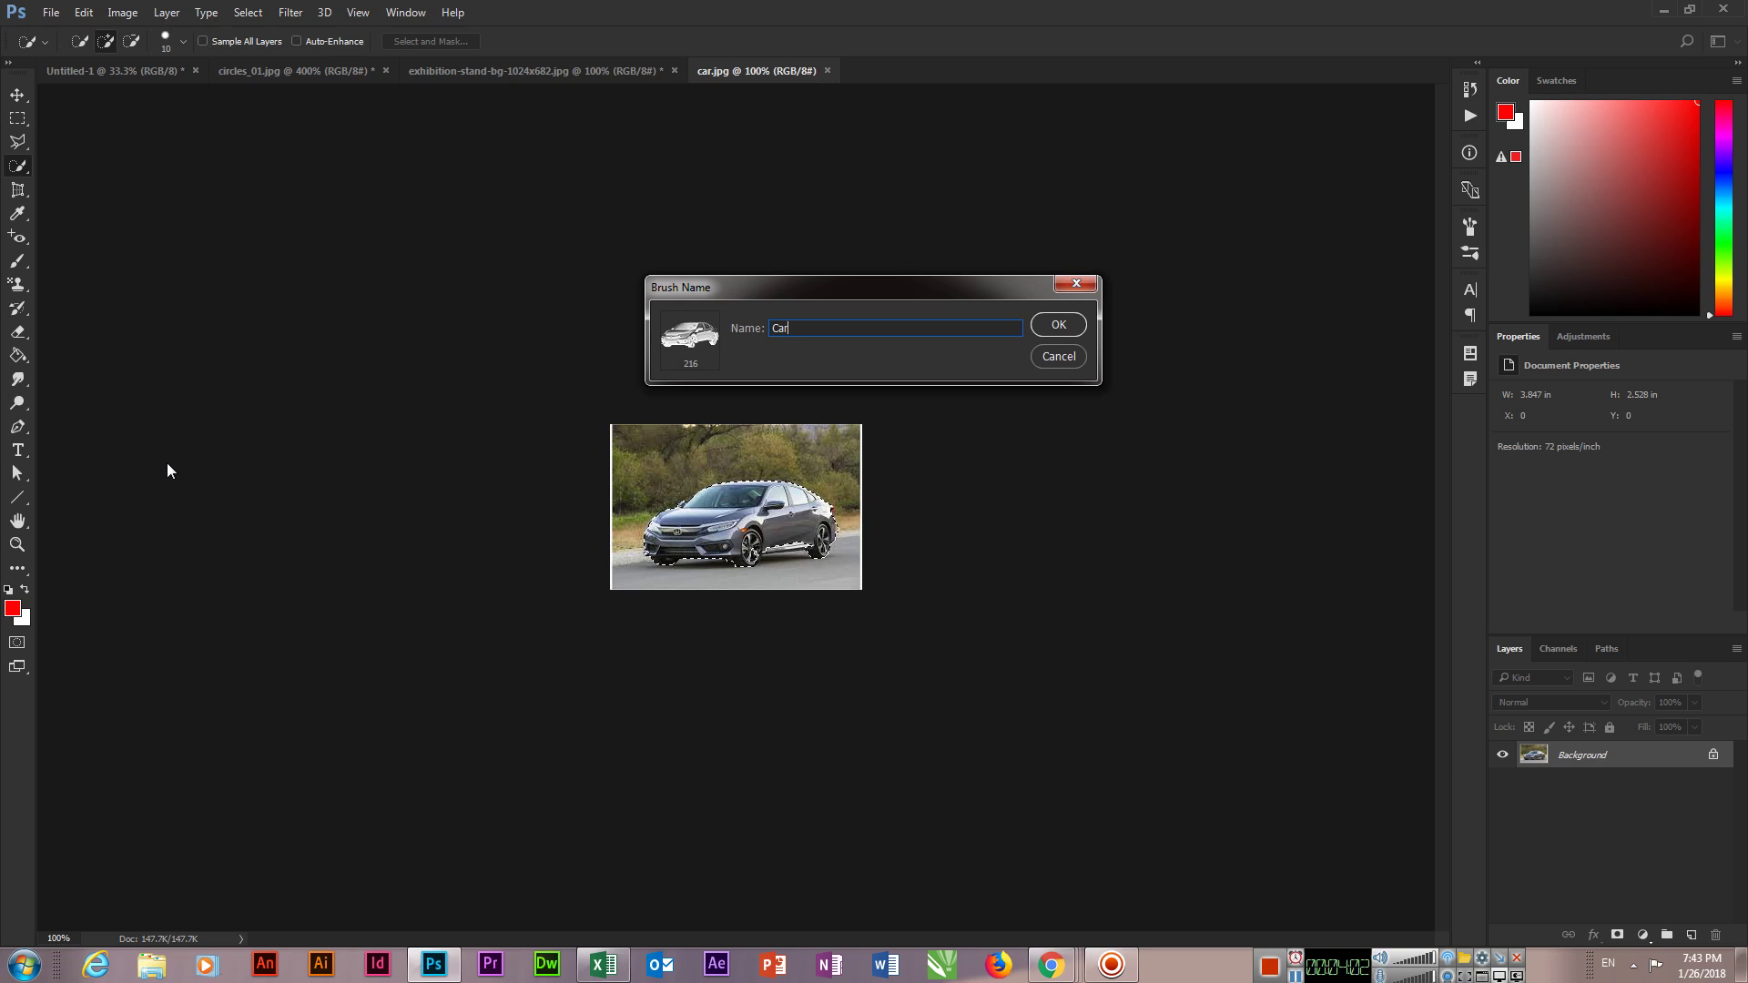
pyautogui.press('Return')
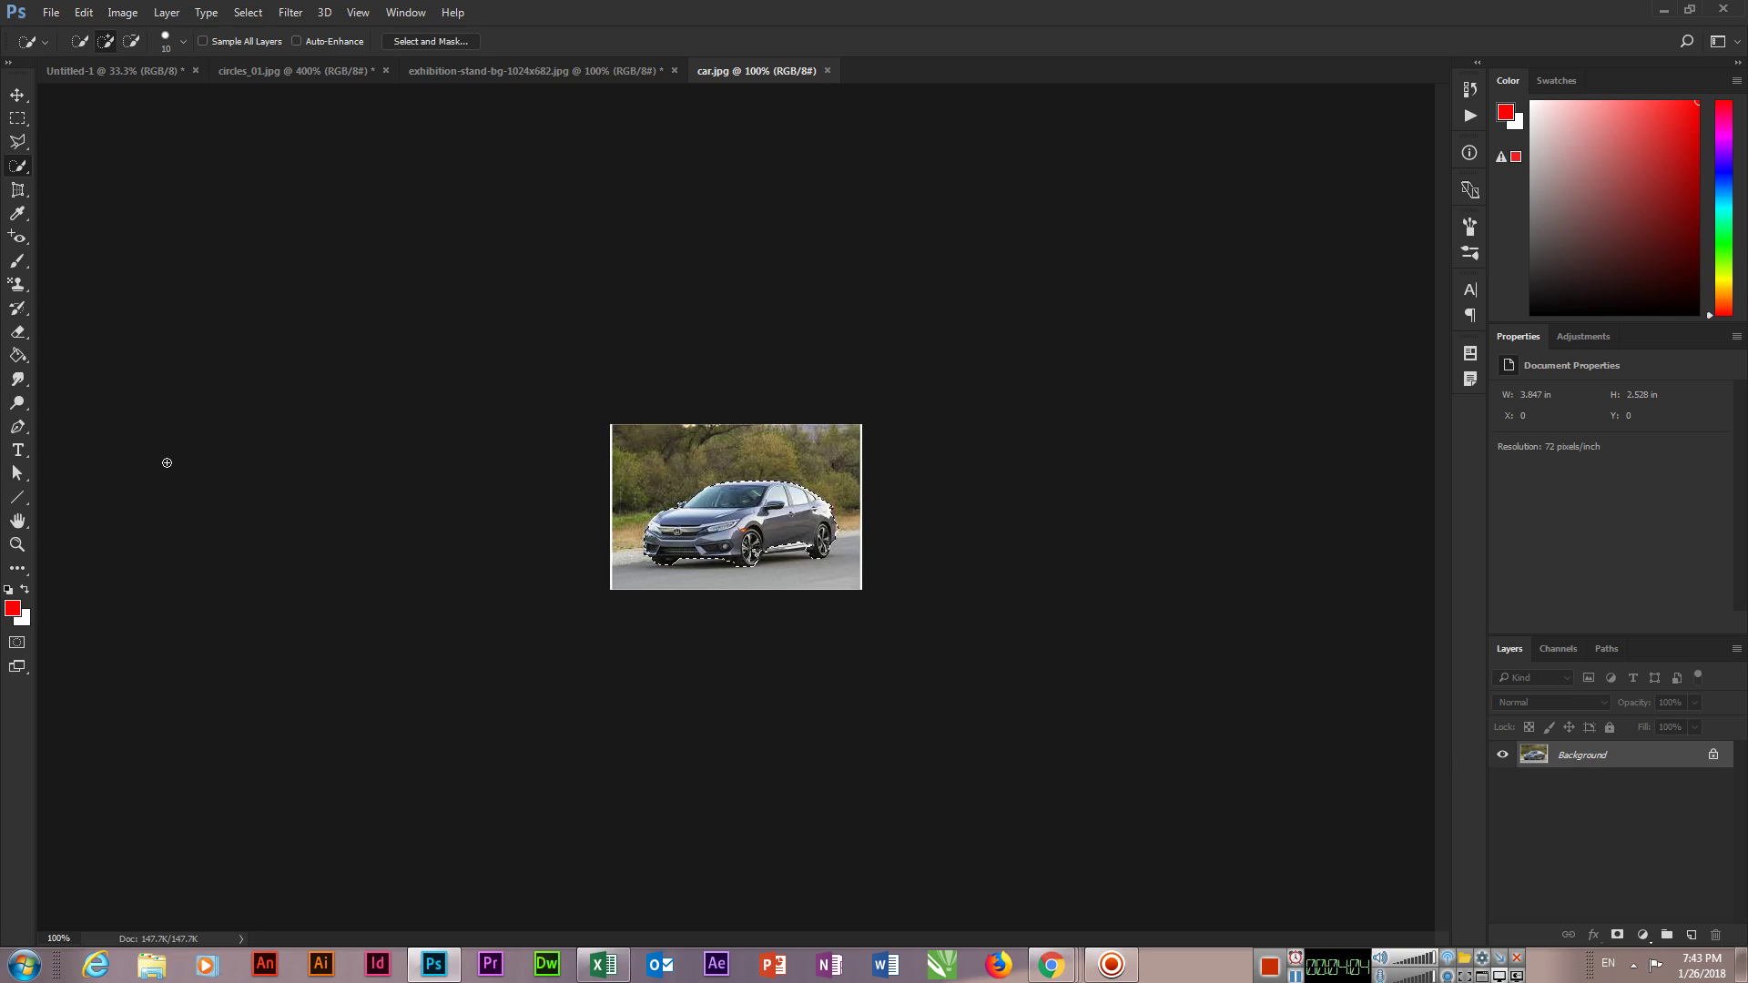
# - Start a Save As for the car photo, cancel it, and return to the exhibition-stand photo
pyautogui.hotkey('ctrl', 'shift', 's')
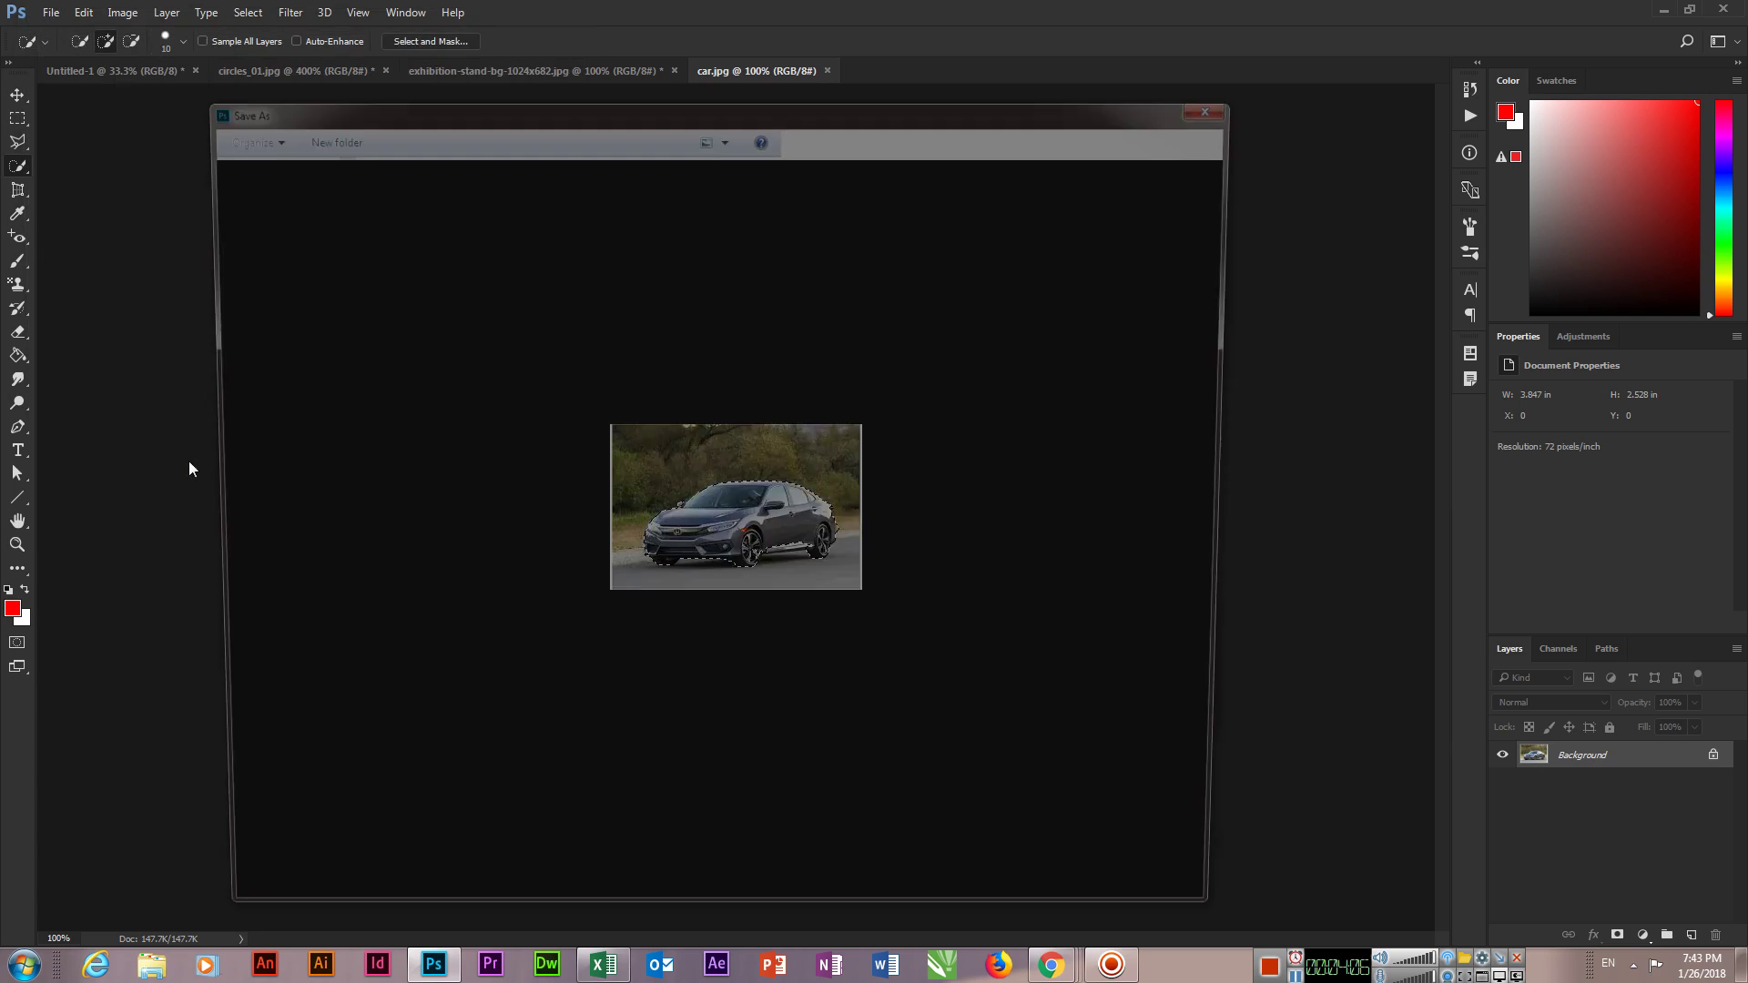
pyautogui.click(477, 756)
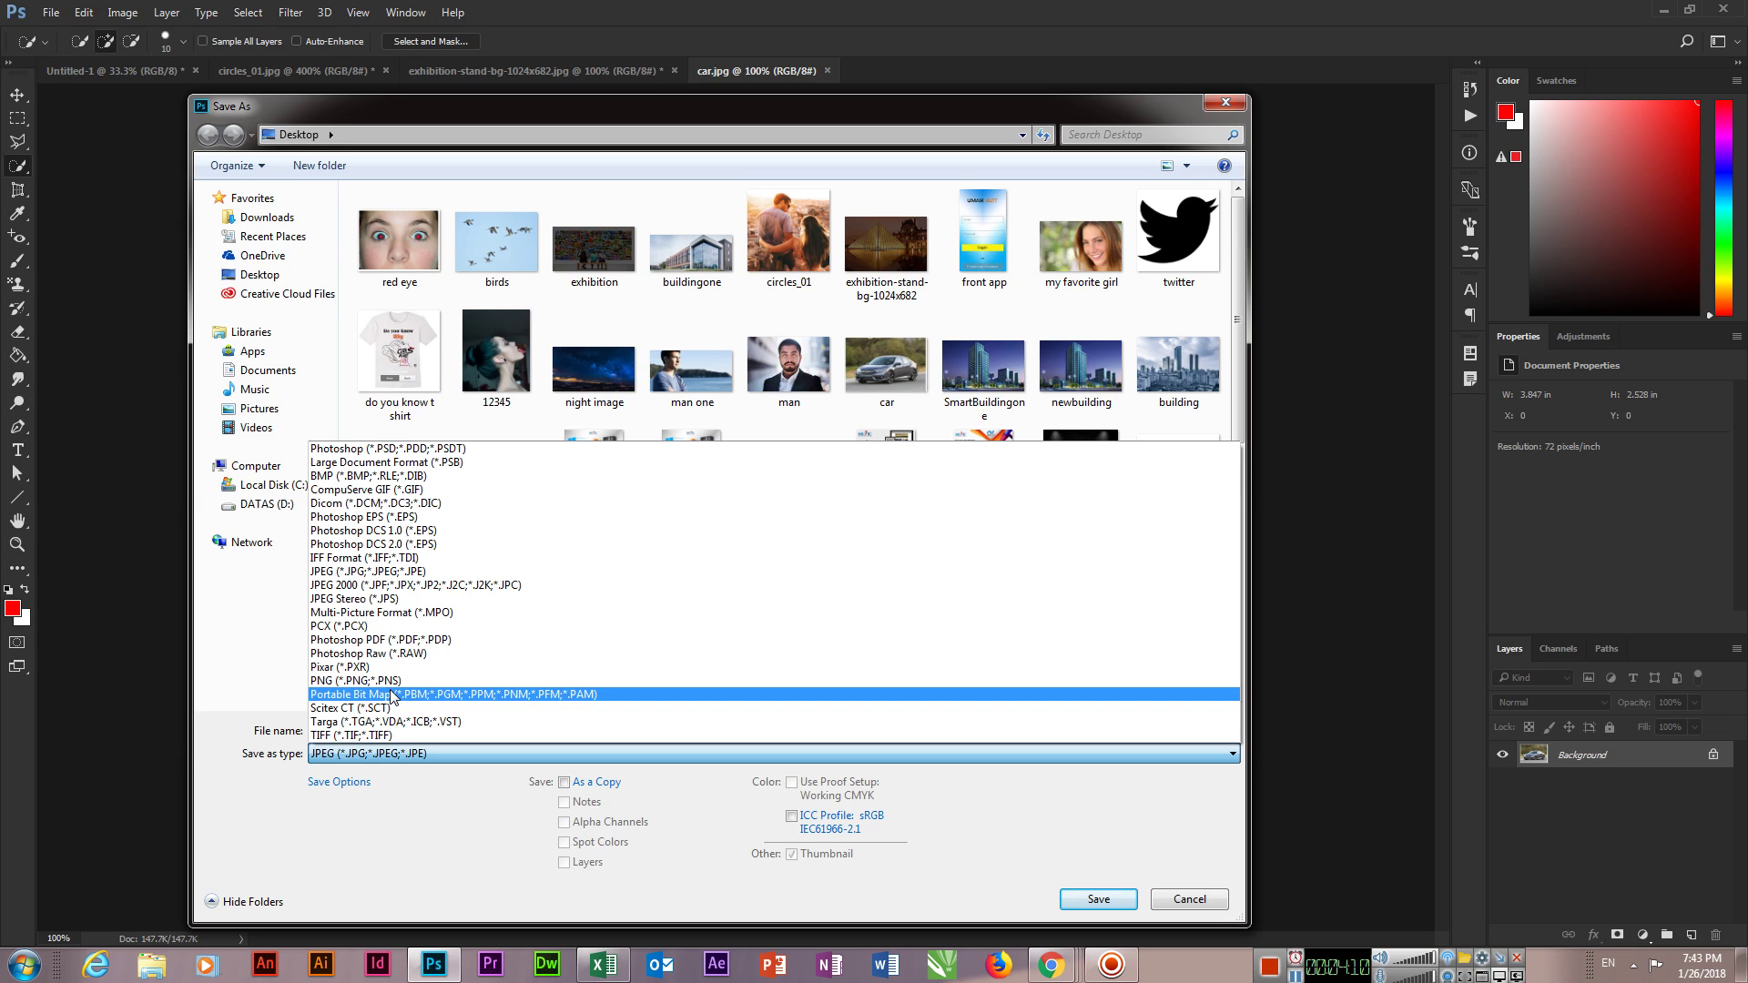
pyautogui.press('Escape')
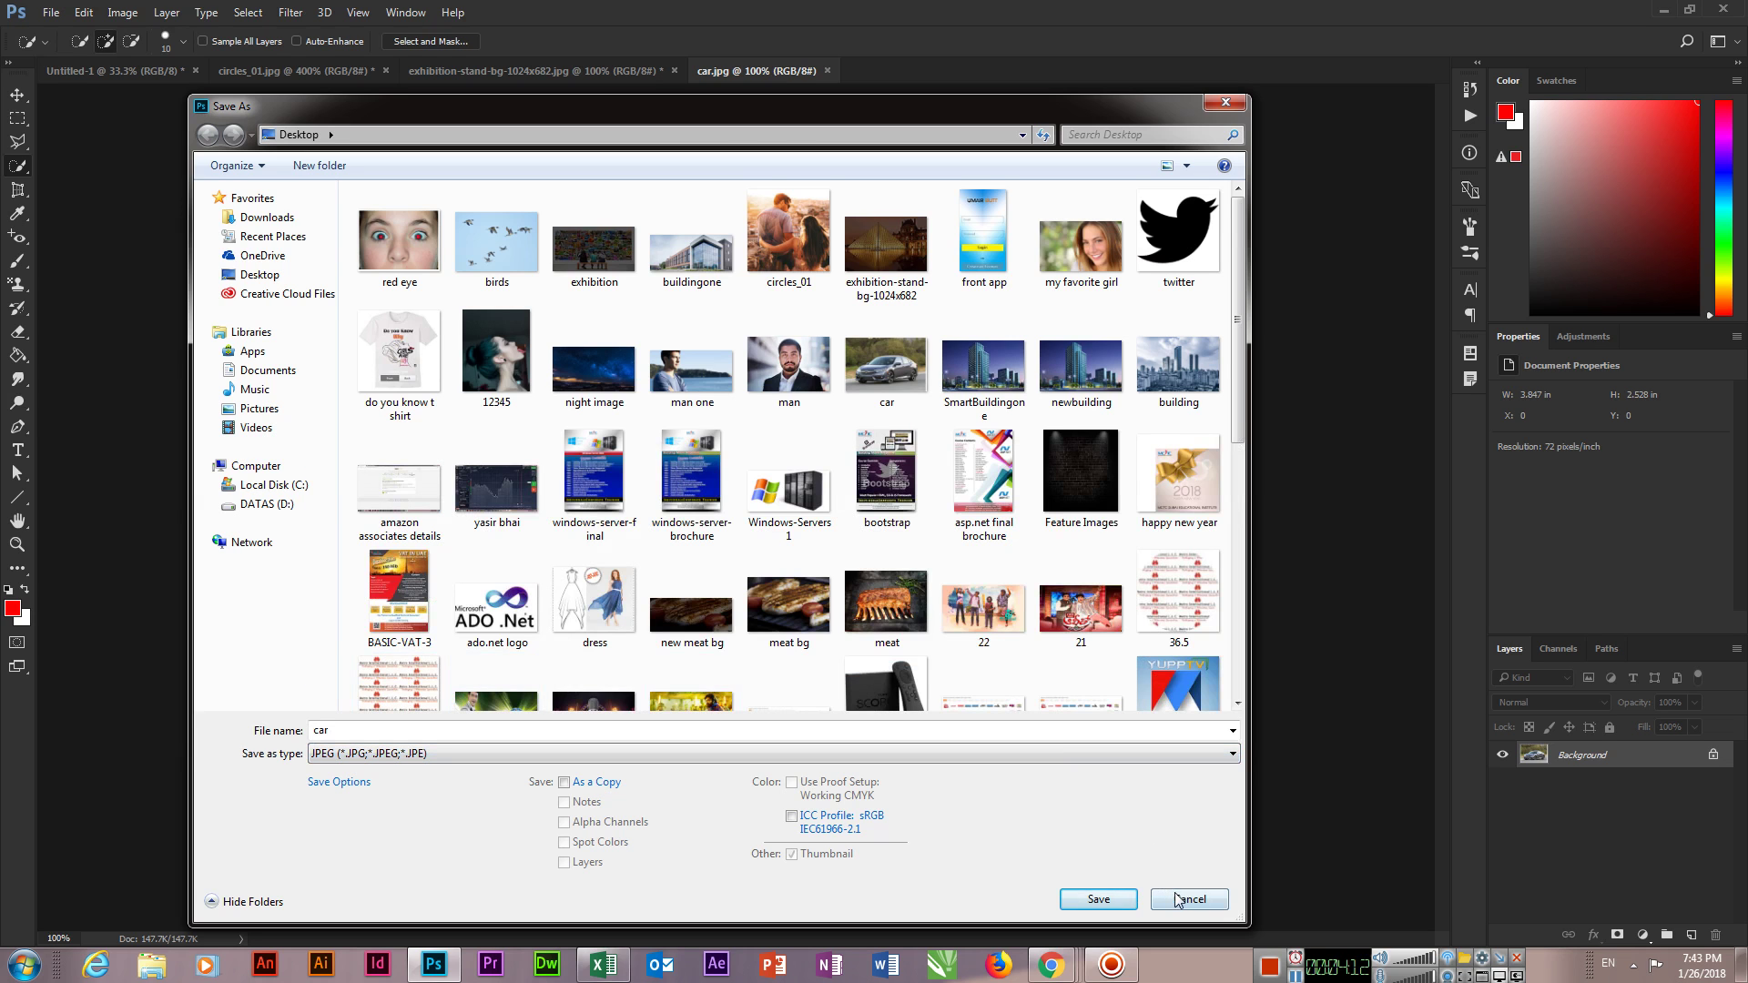
pyautogui.click(1176, 898)
pyautogui.click(414, 72)
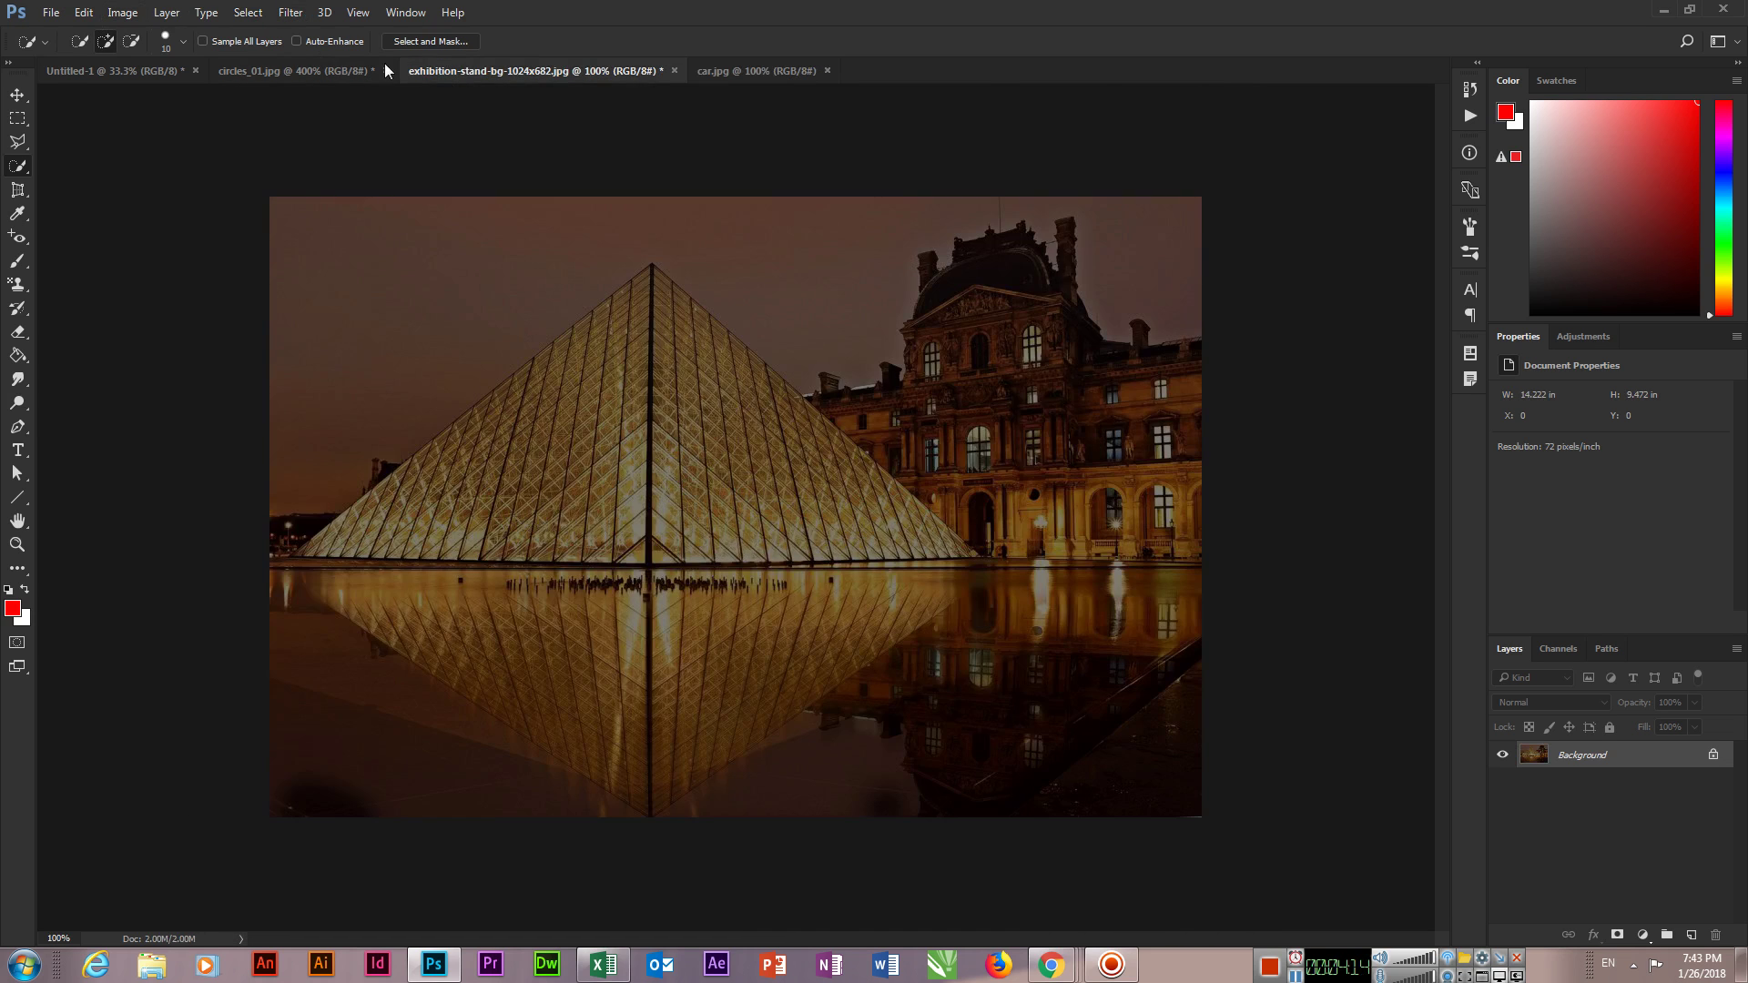
# - Look through the open images, then create a new blank document
pyautogui.click(303, 73)
pyautogui.click(113, 72)
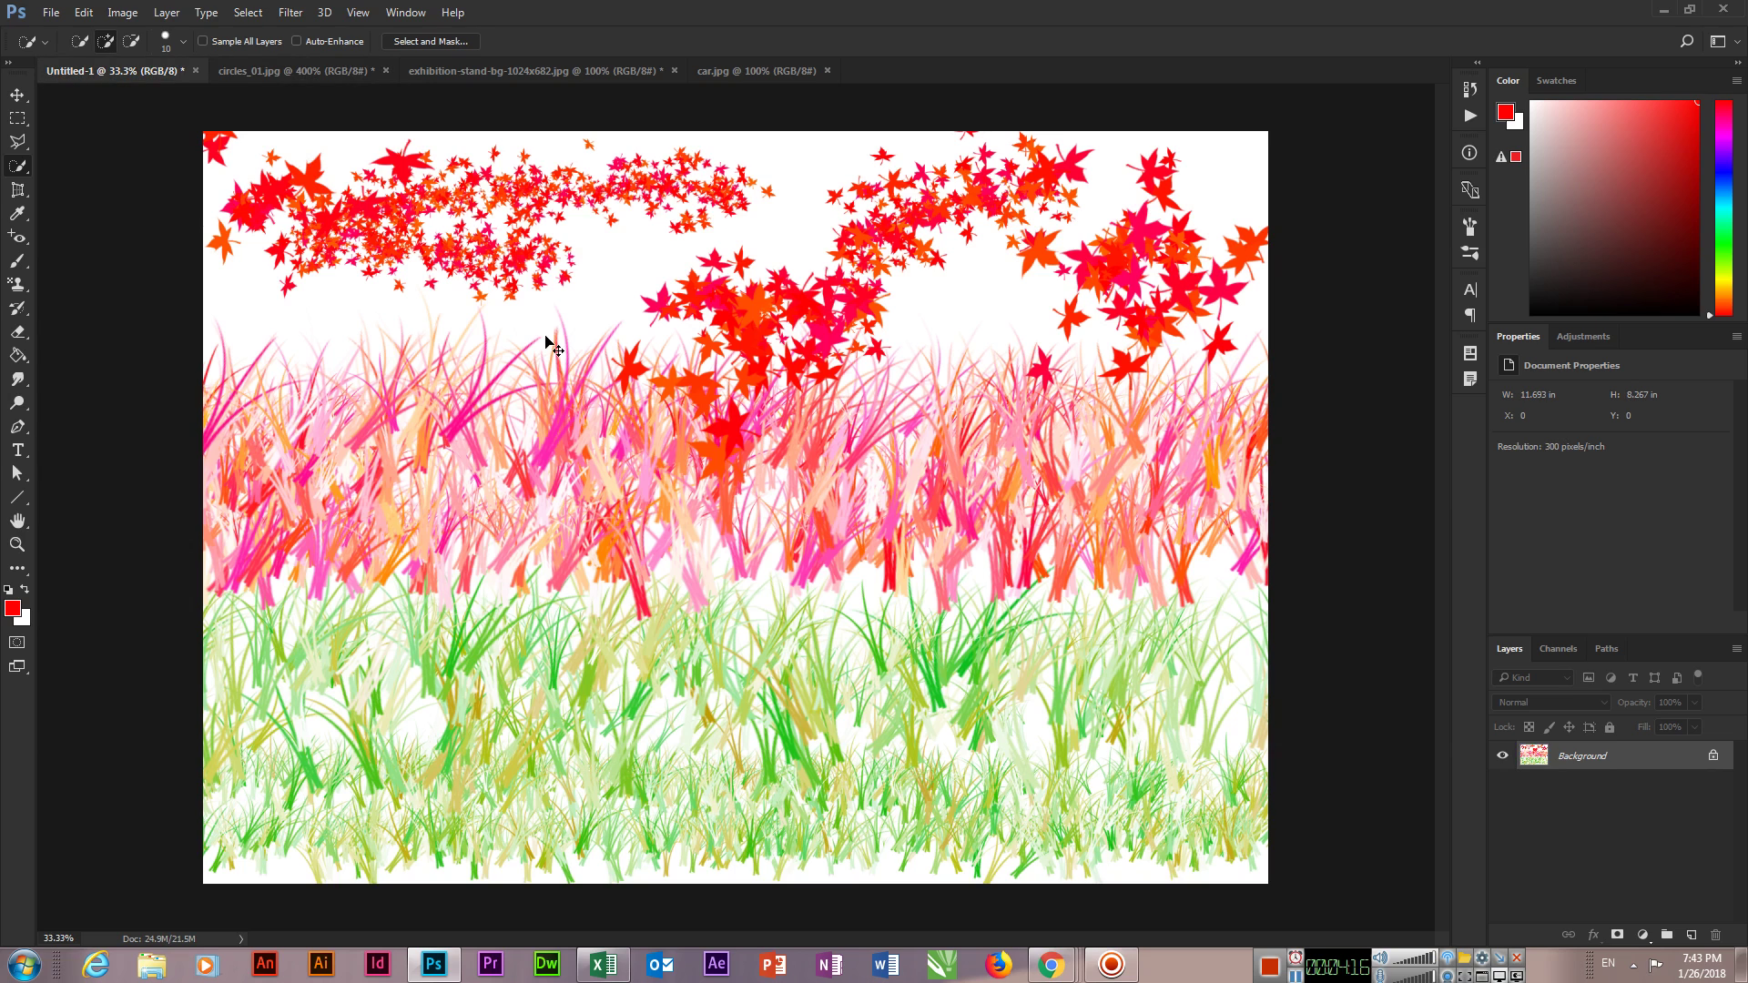
pyautogui.hotkey('ctrl', 'n')
pyautogui.press('Return')
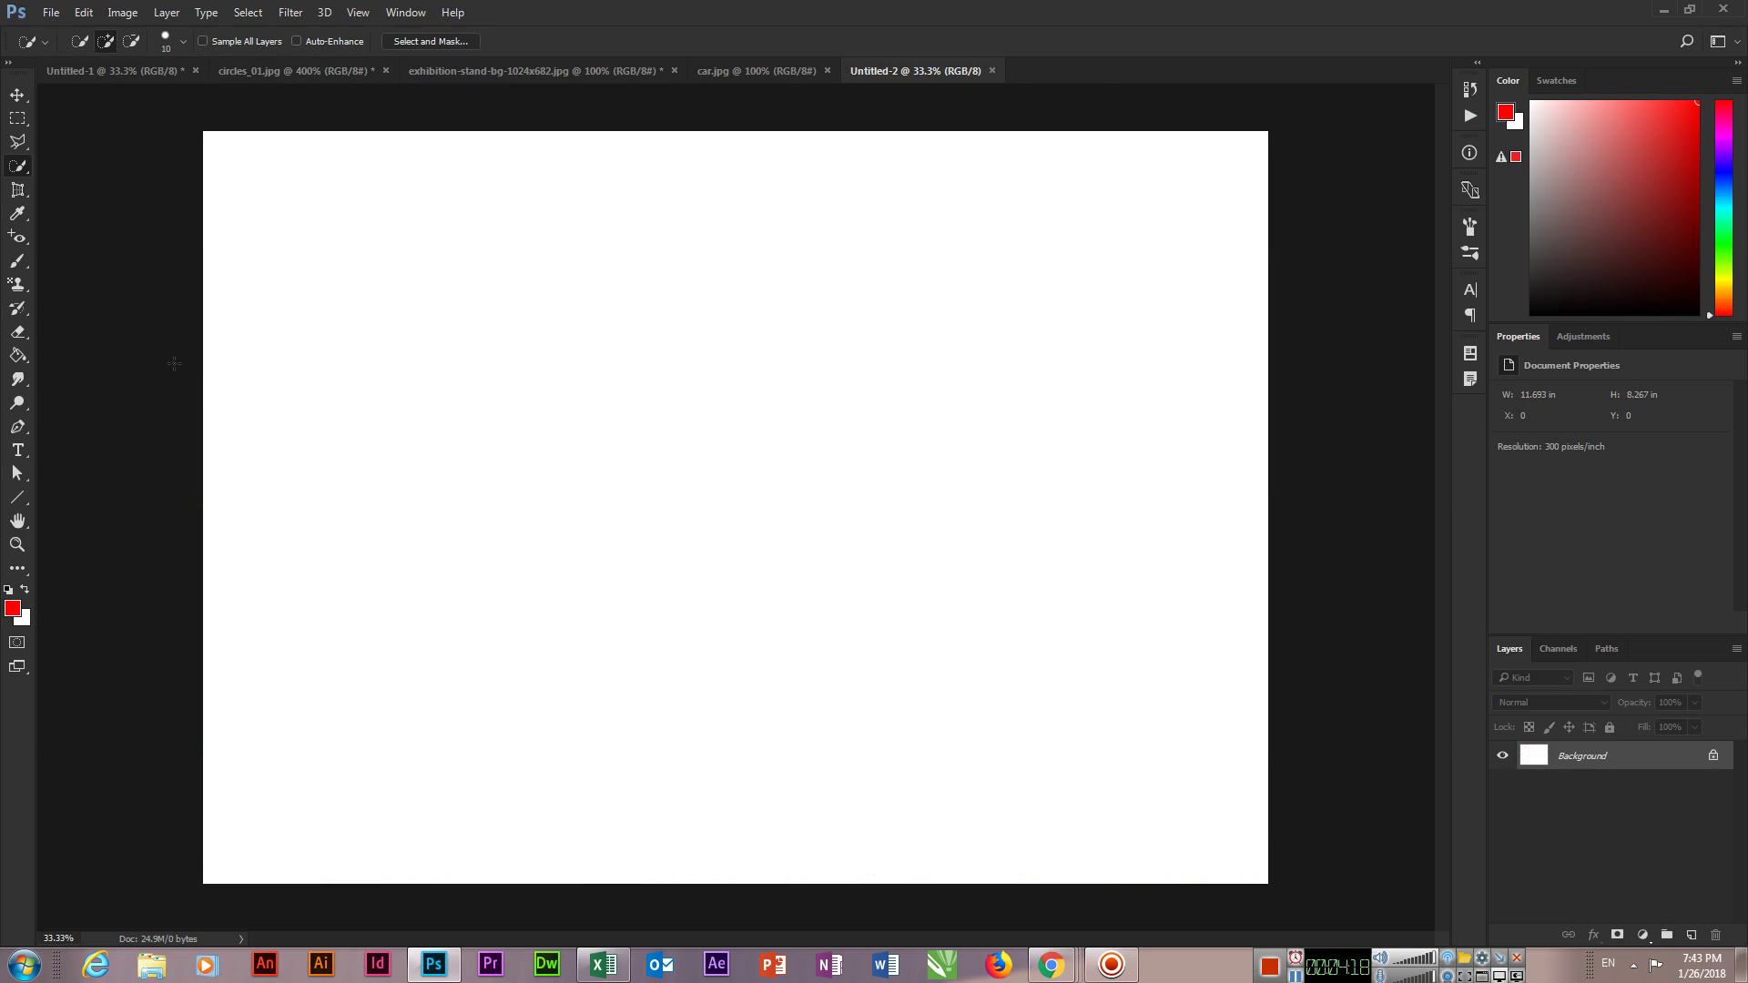
# - Stamp a faint 25% car and a solid 100% red car with the Car brush
pyautogui.rightClick(17, 261)
pyautogui.click(73, 264)
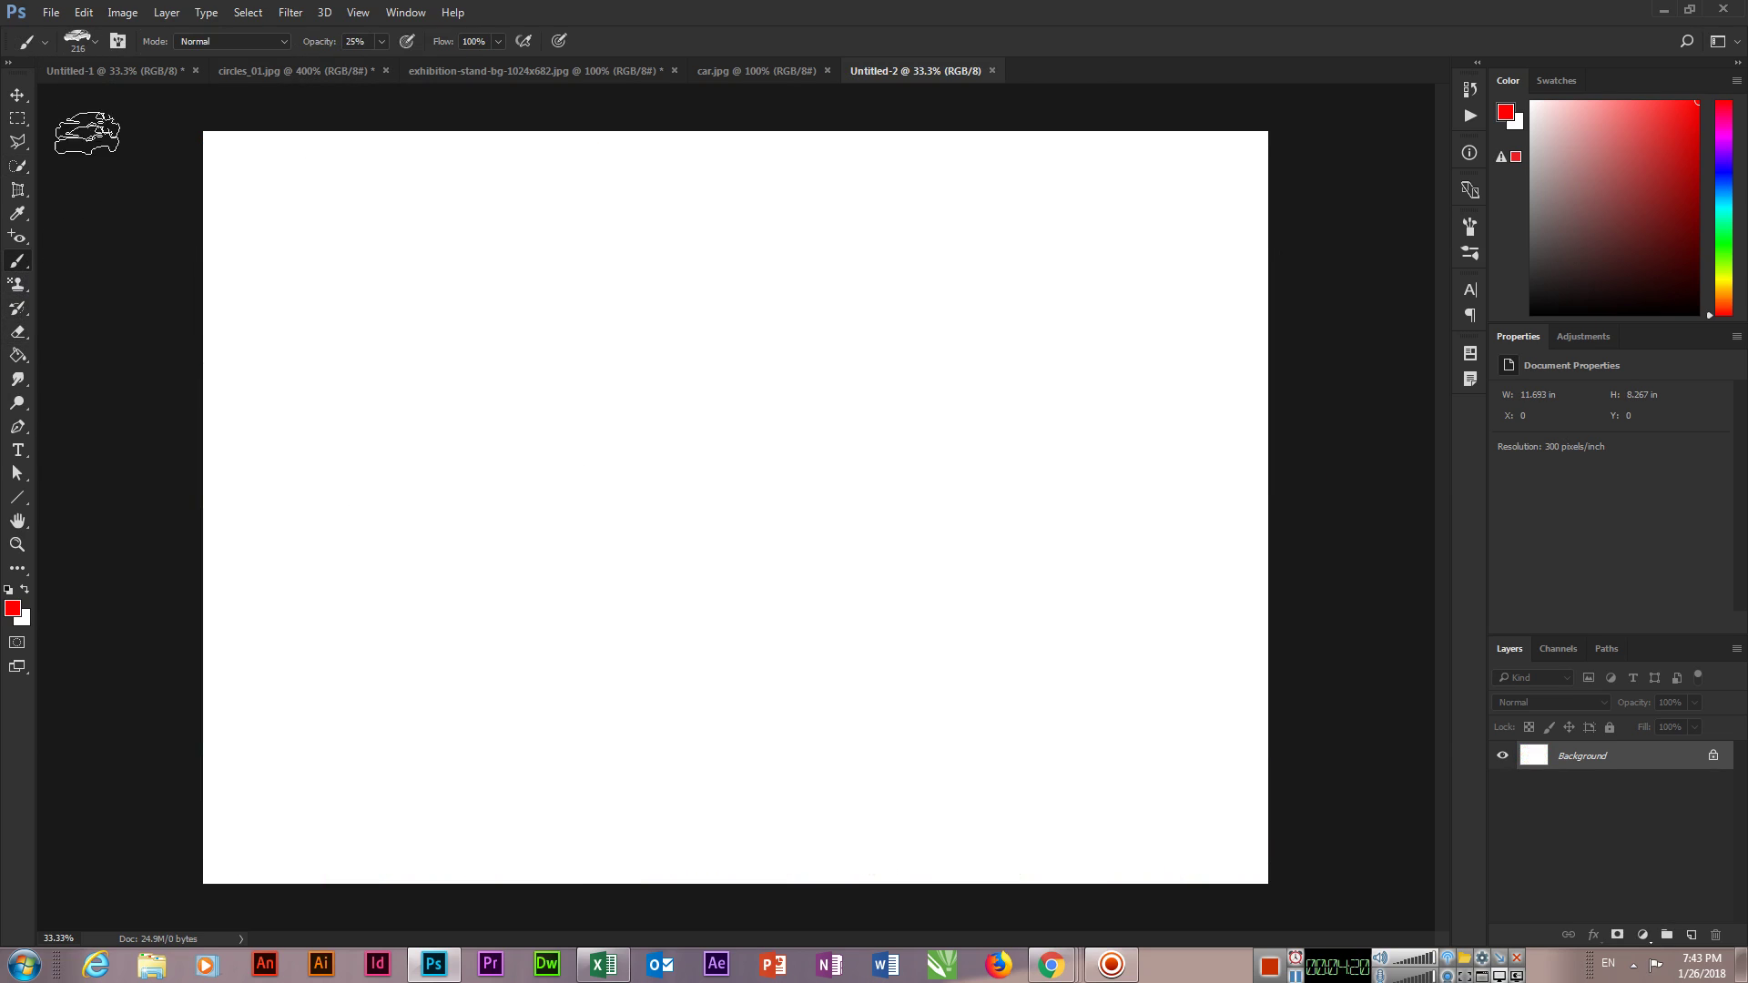
pyautogui.click(95, 40)
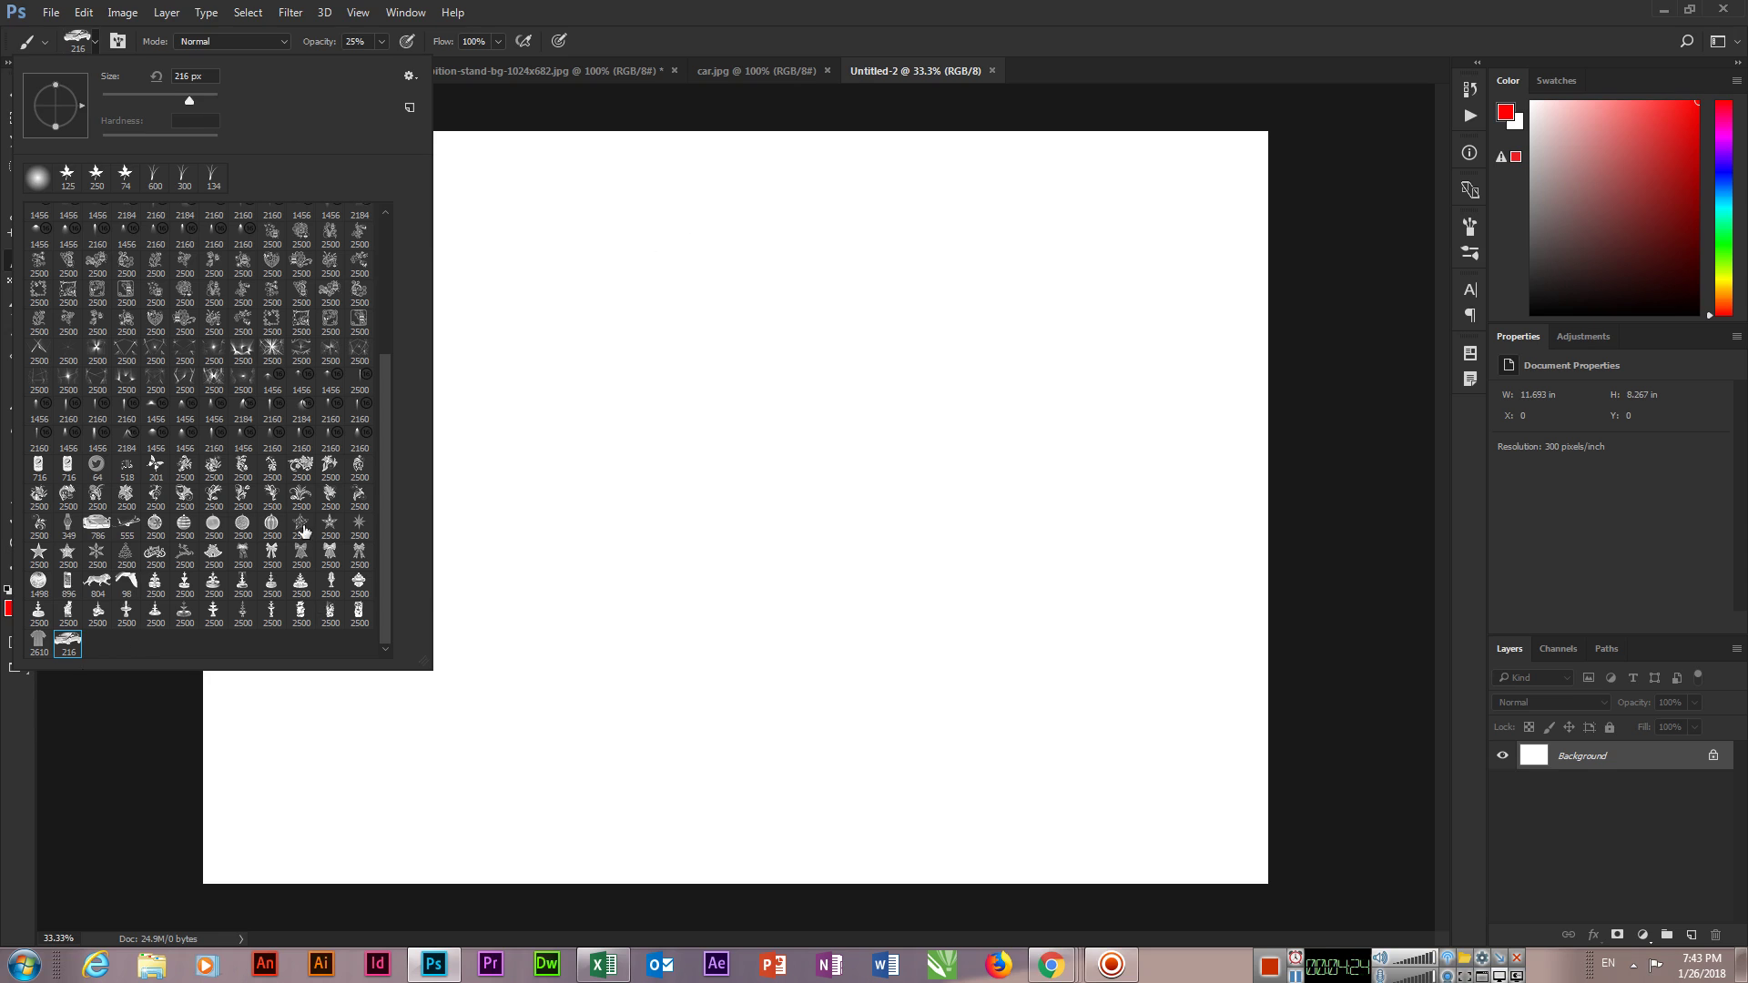
pyautogui.press('Return')
pyautogui.click(367, 312)
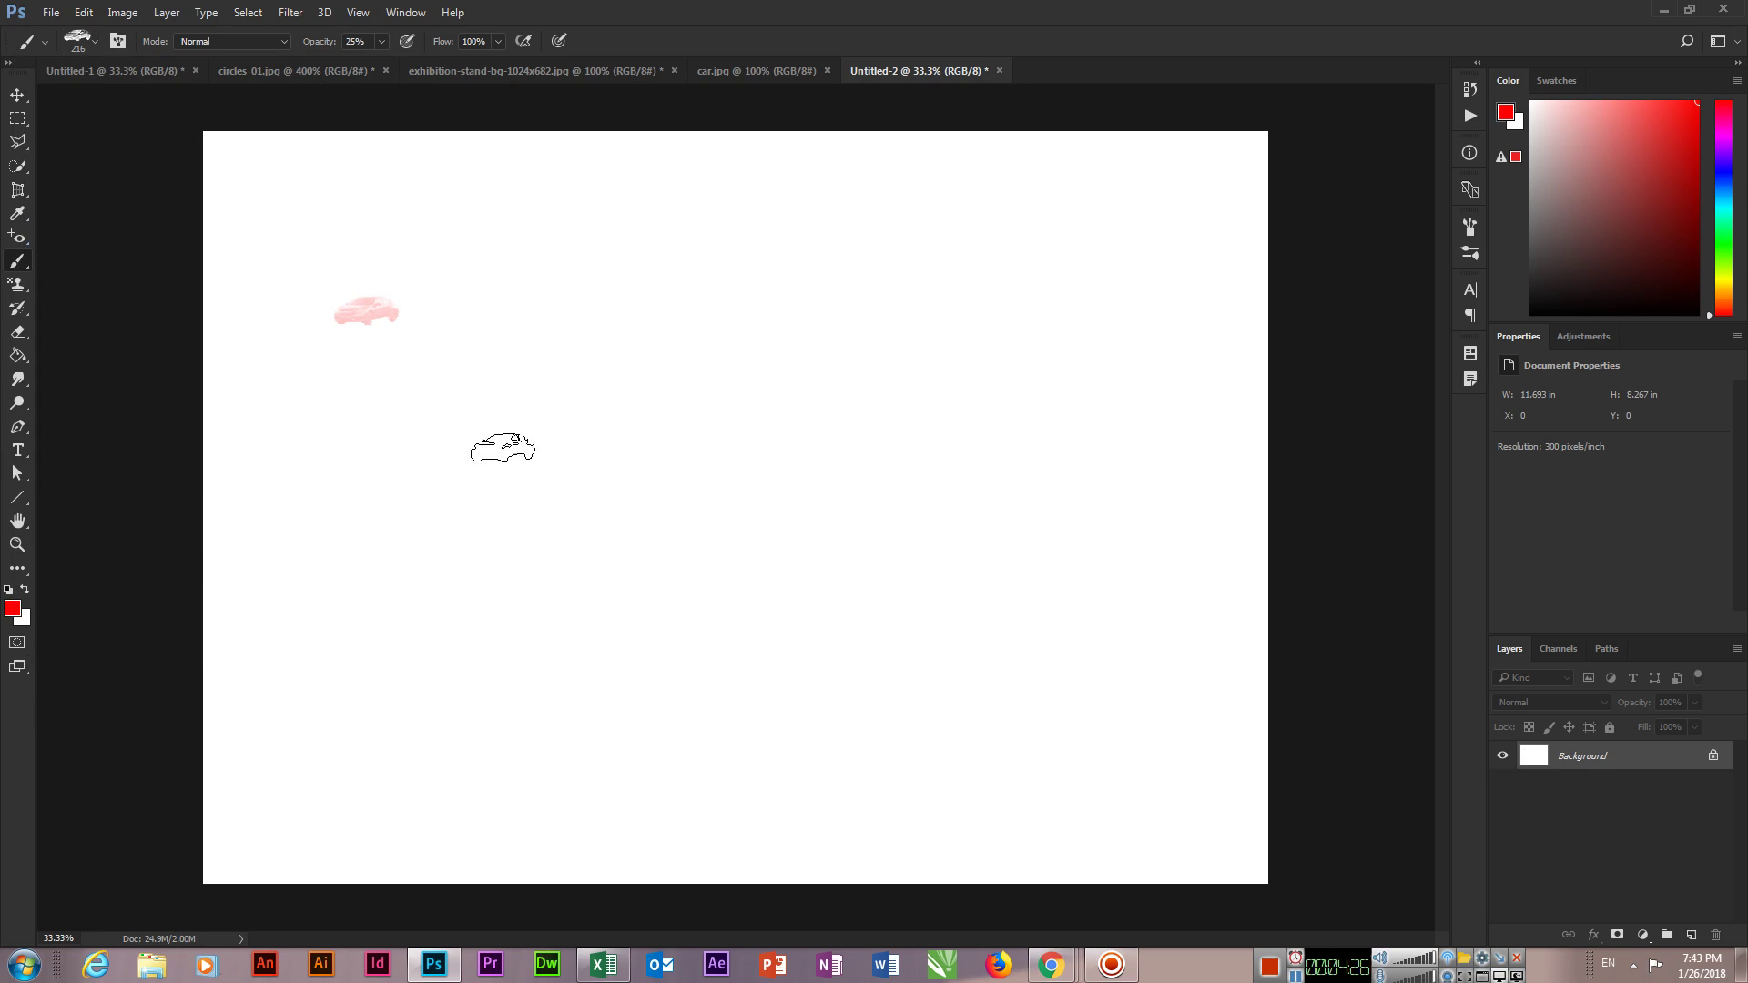
pyautogui.click(383, 41)
pyautogui.click(442, 381)
# - Switch to green and stamp a green car, then a large 1300 px green car
pyautogui.click(15, 610)
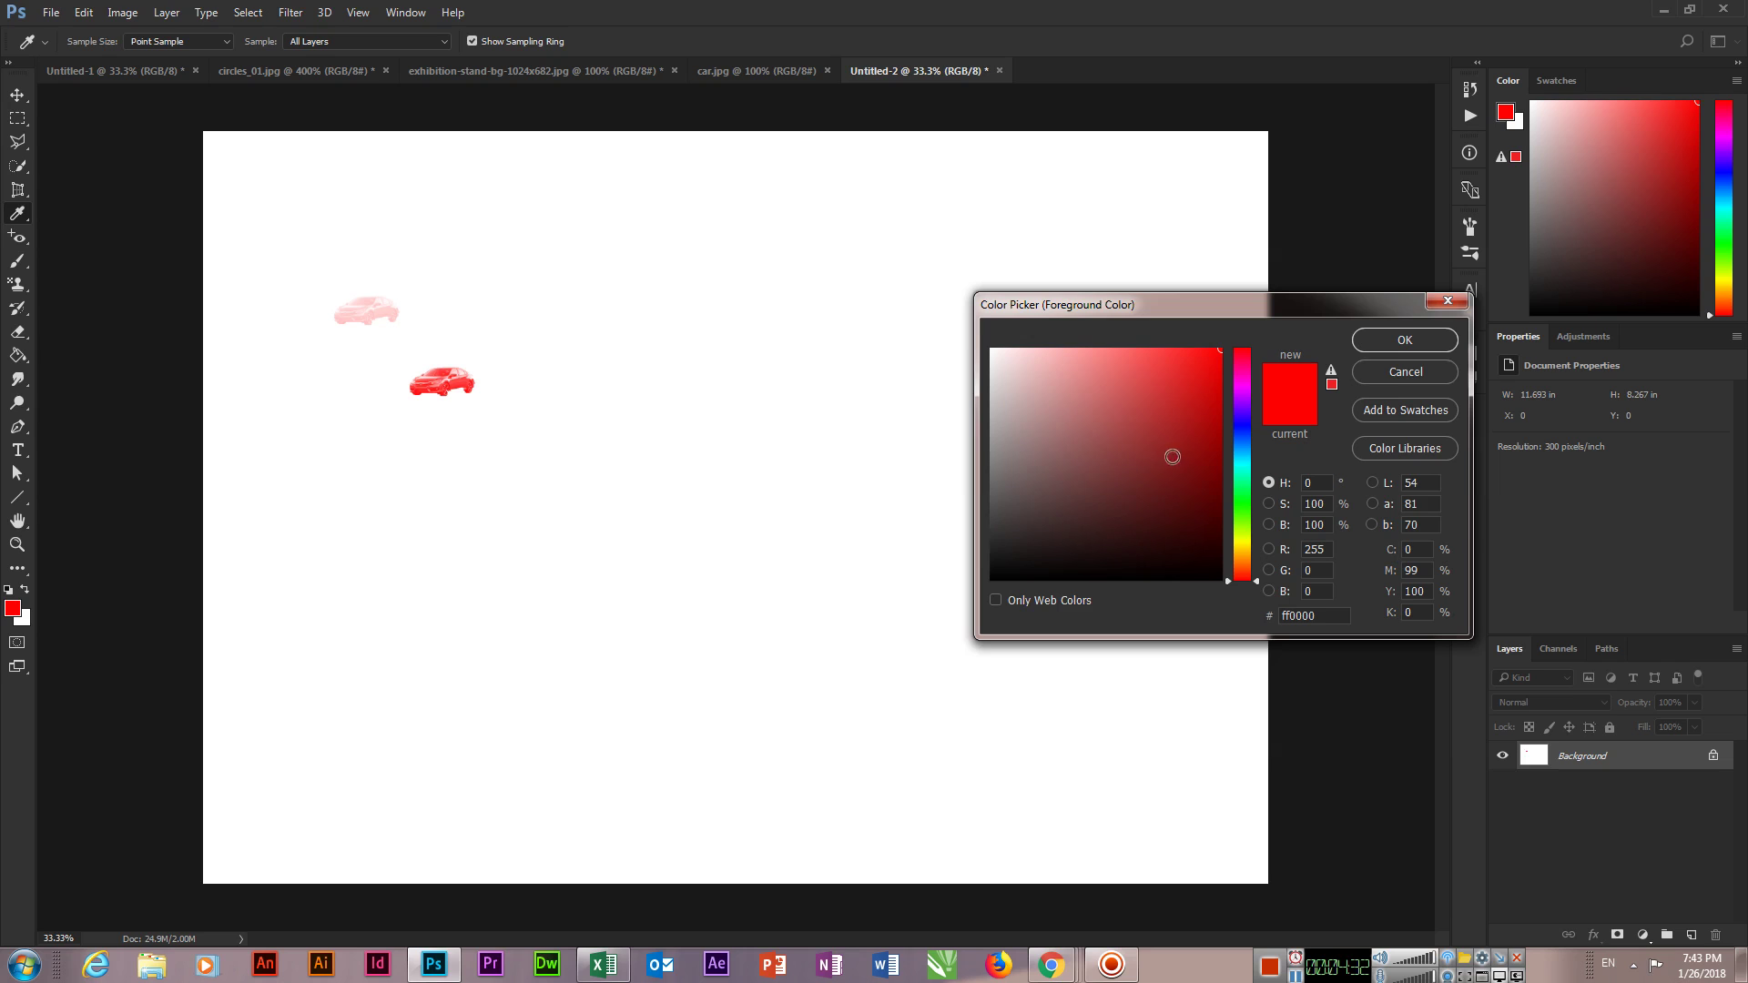
pyautogui.click(1242, 512)
pyautogui.click(1217, 449)
pyautogui.press('Return')
pyautogui.click(680, 329)
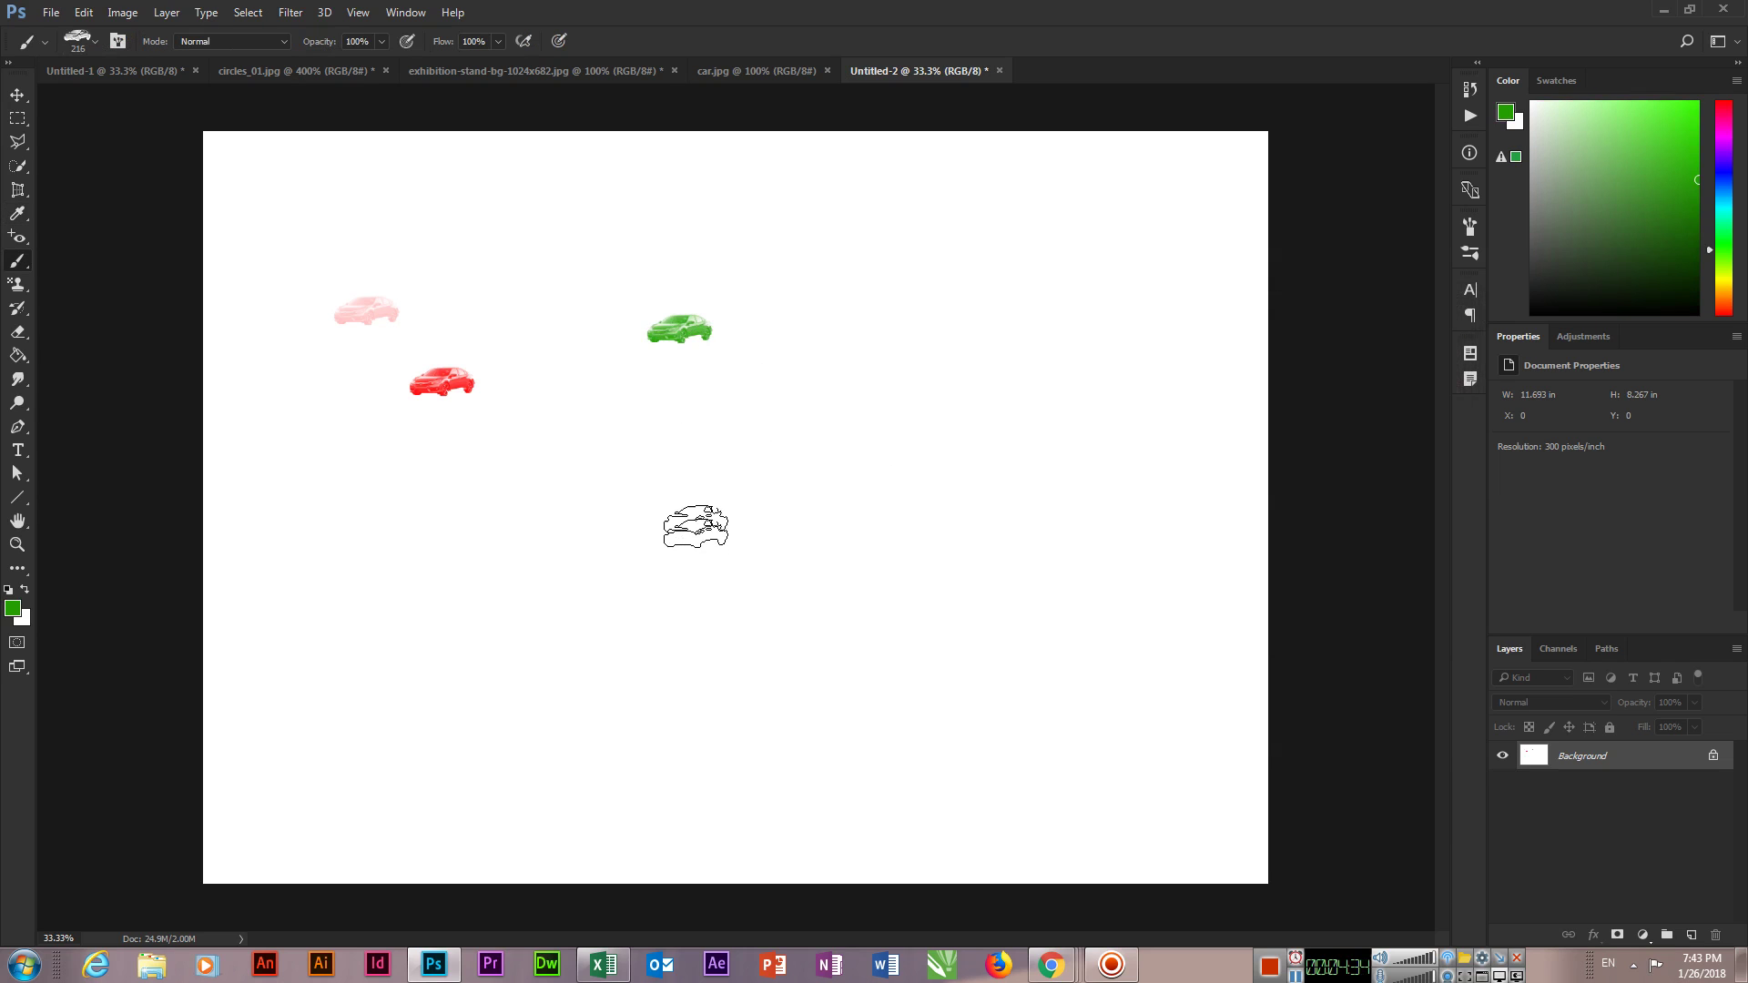
pyautogui.press(']')
pyautogui.press(']')
pyautogui.press(']')
pyautogui.click(566, 596)
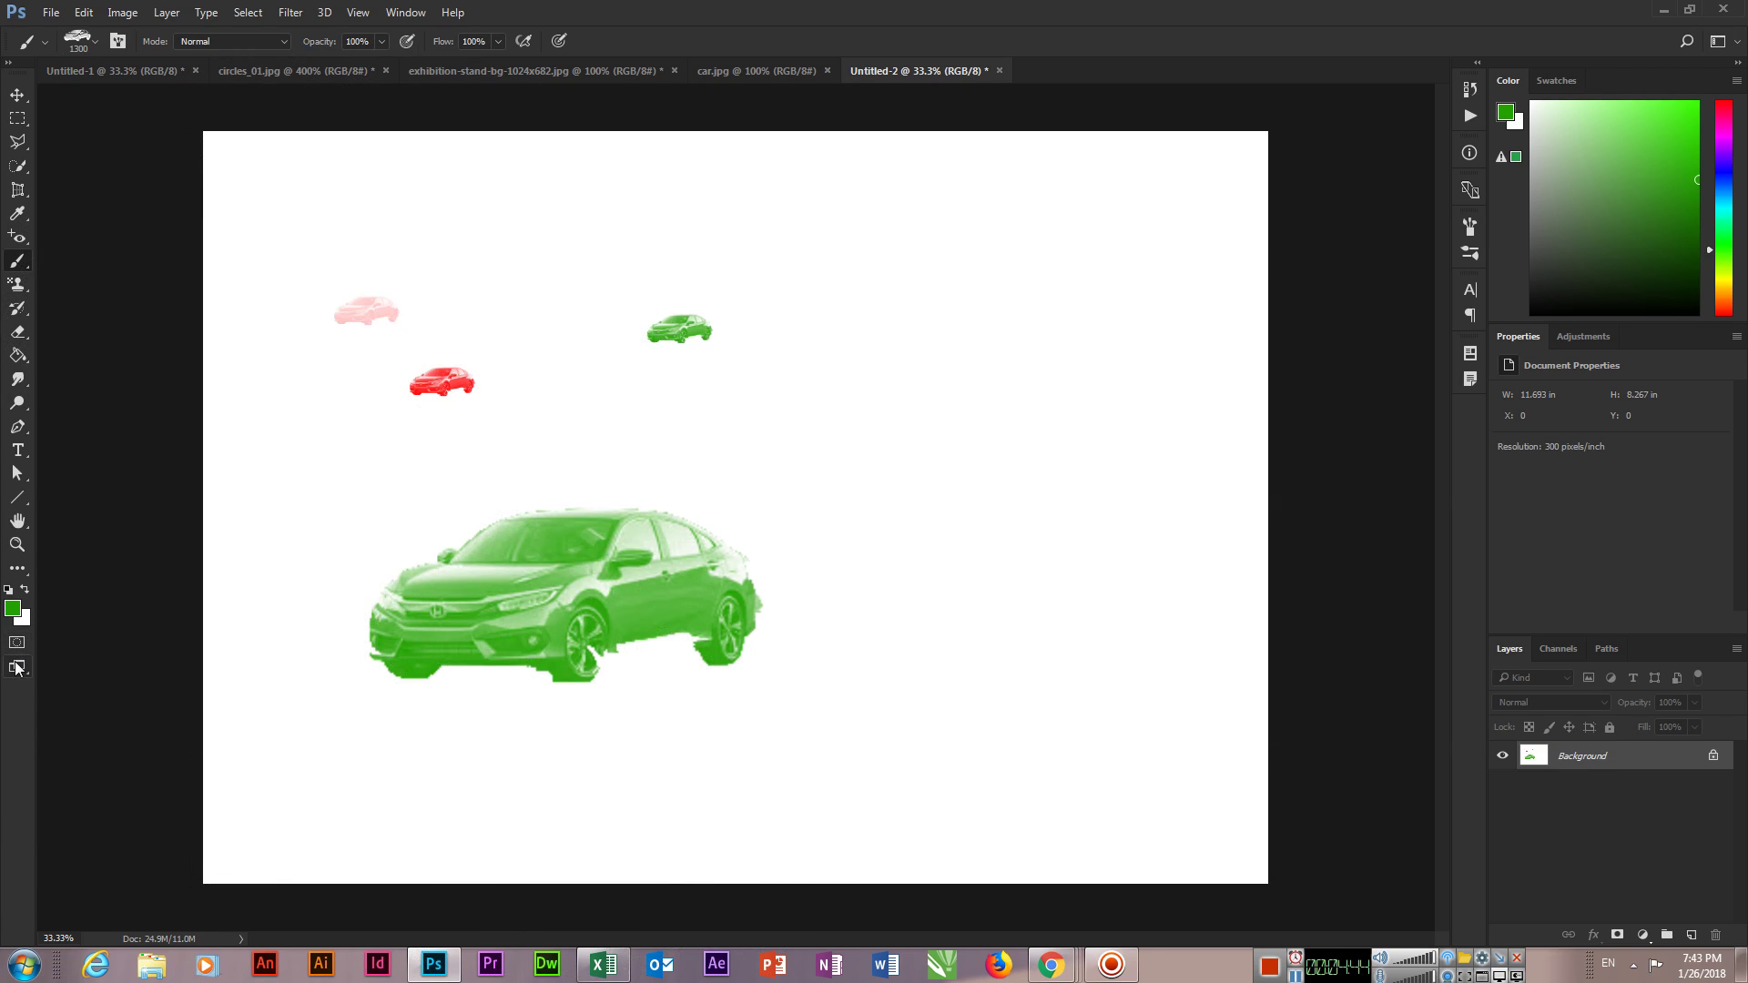
# - Cancel closing the new canvas and switch back to the car photo
pyautogui.hotkey('ctrl', 'w')
pyautogui.press('Escape')
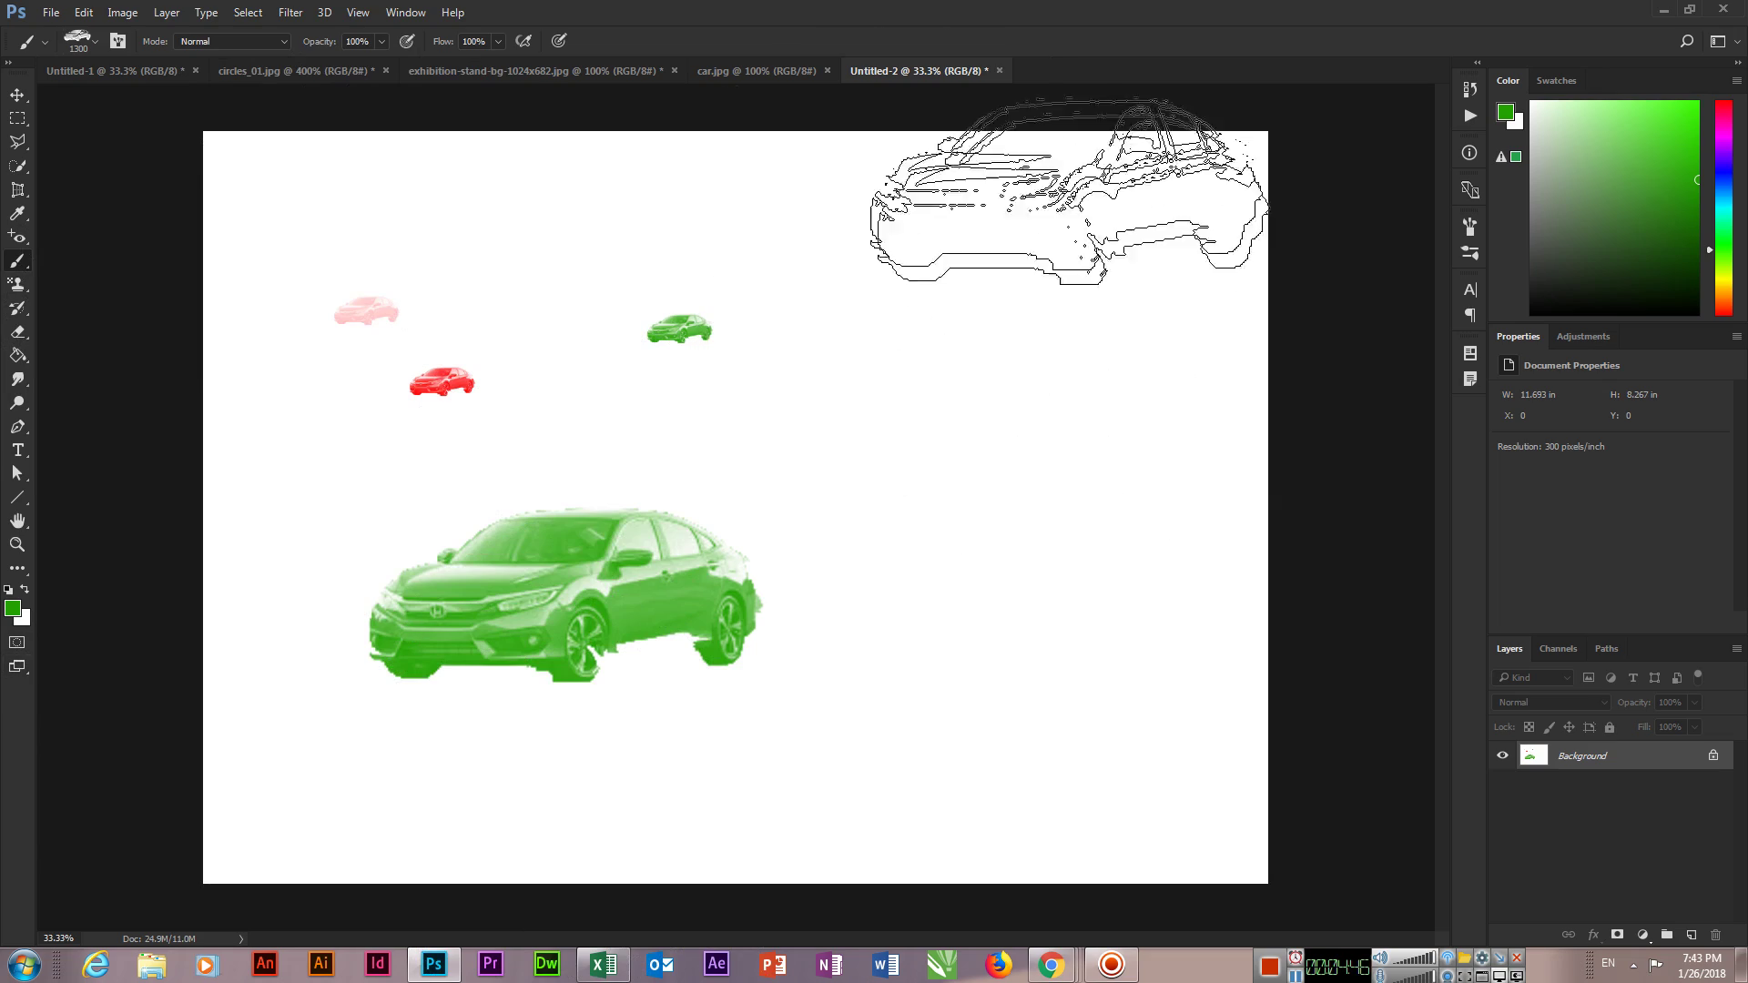
pyautogui.click(738, 70)
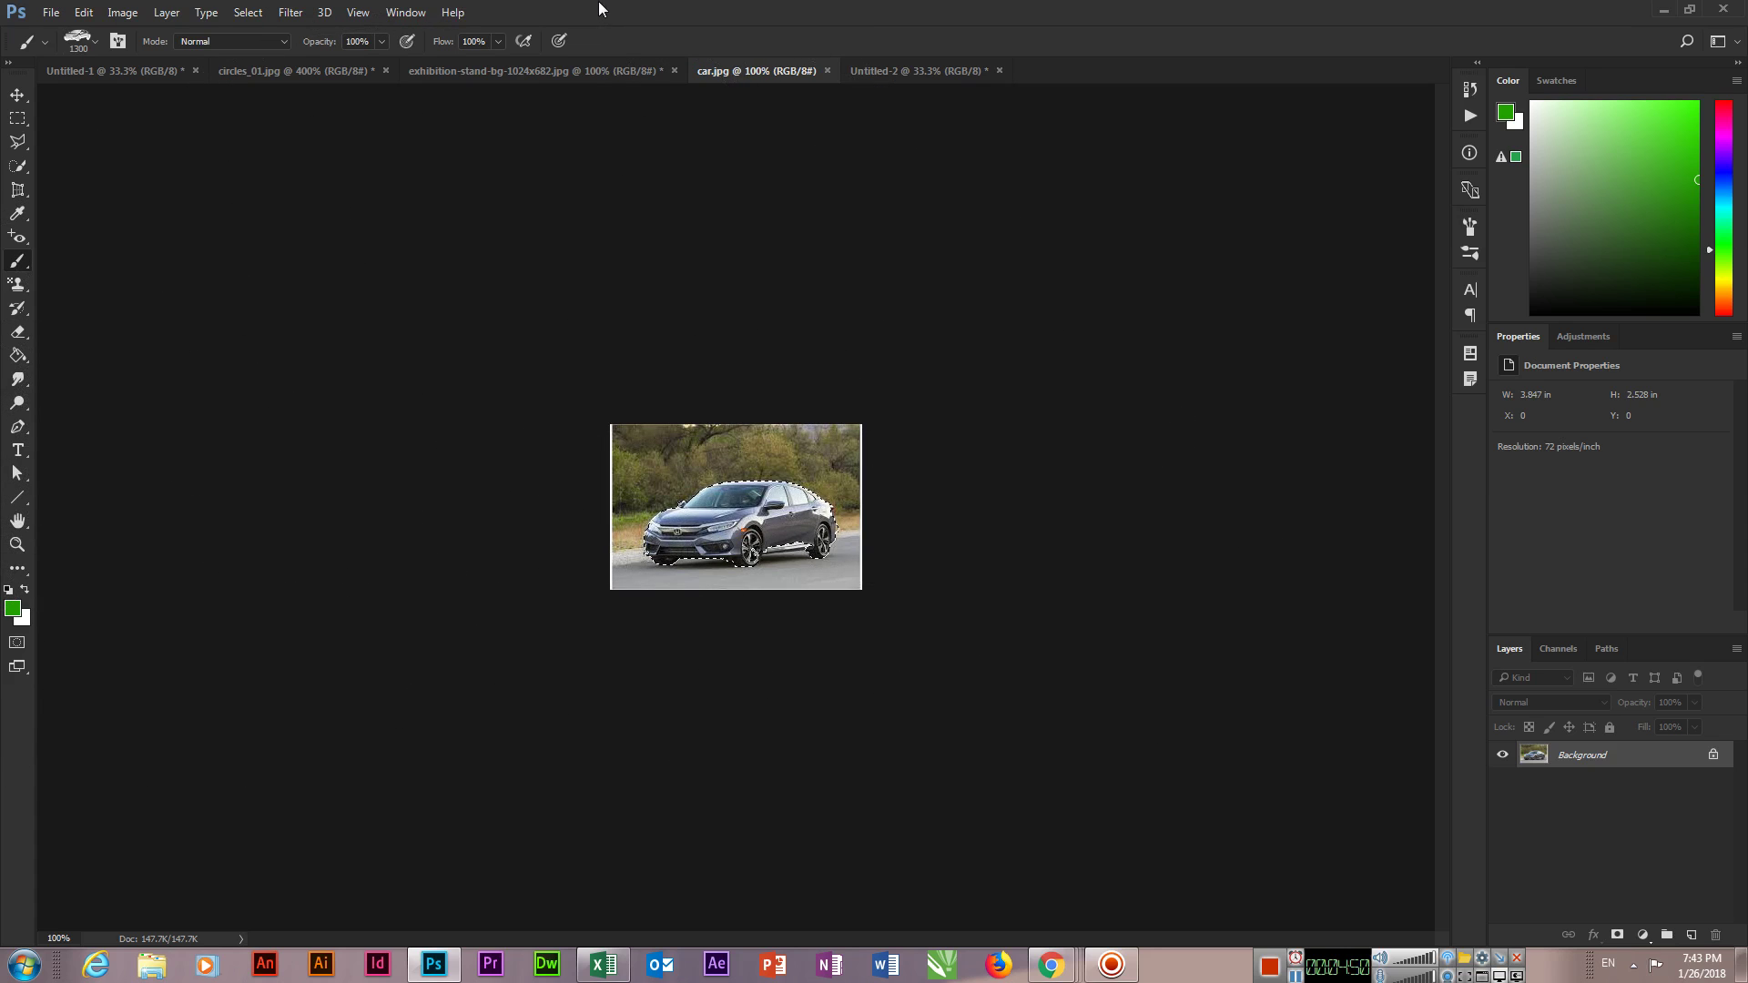
# - Drag the selected car from the photo into the Untitled-2 canvas with the Move tool
pyautogui.click(961, 73)
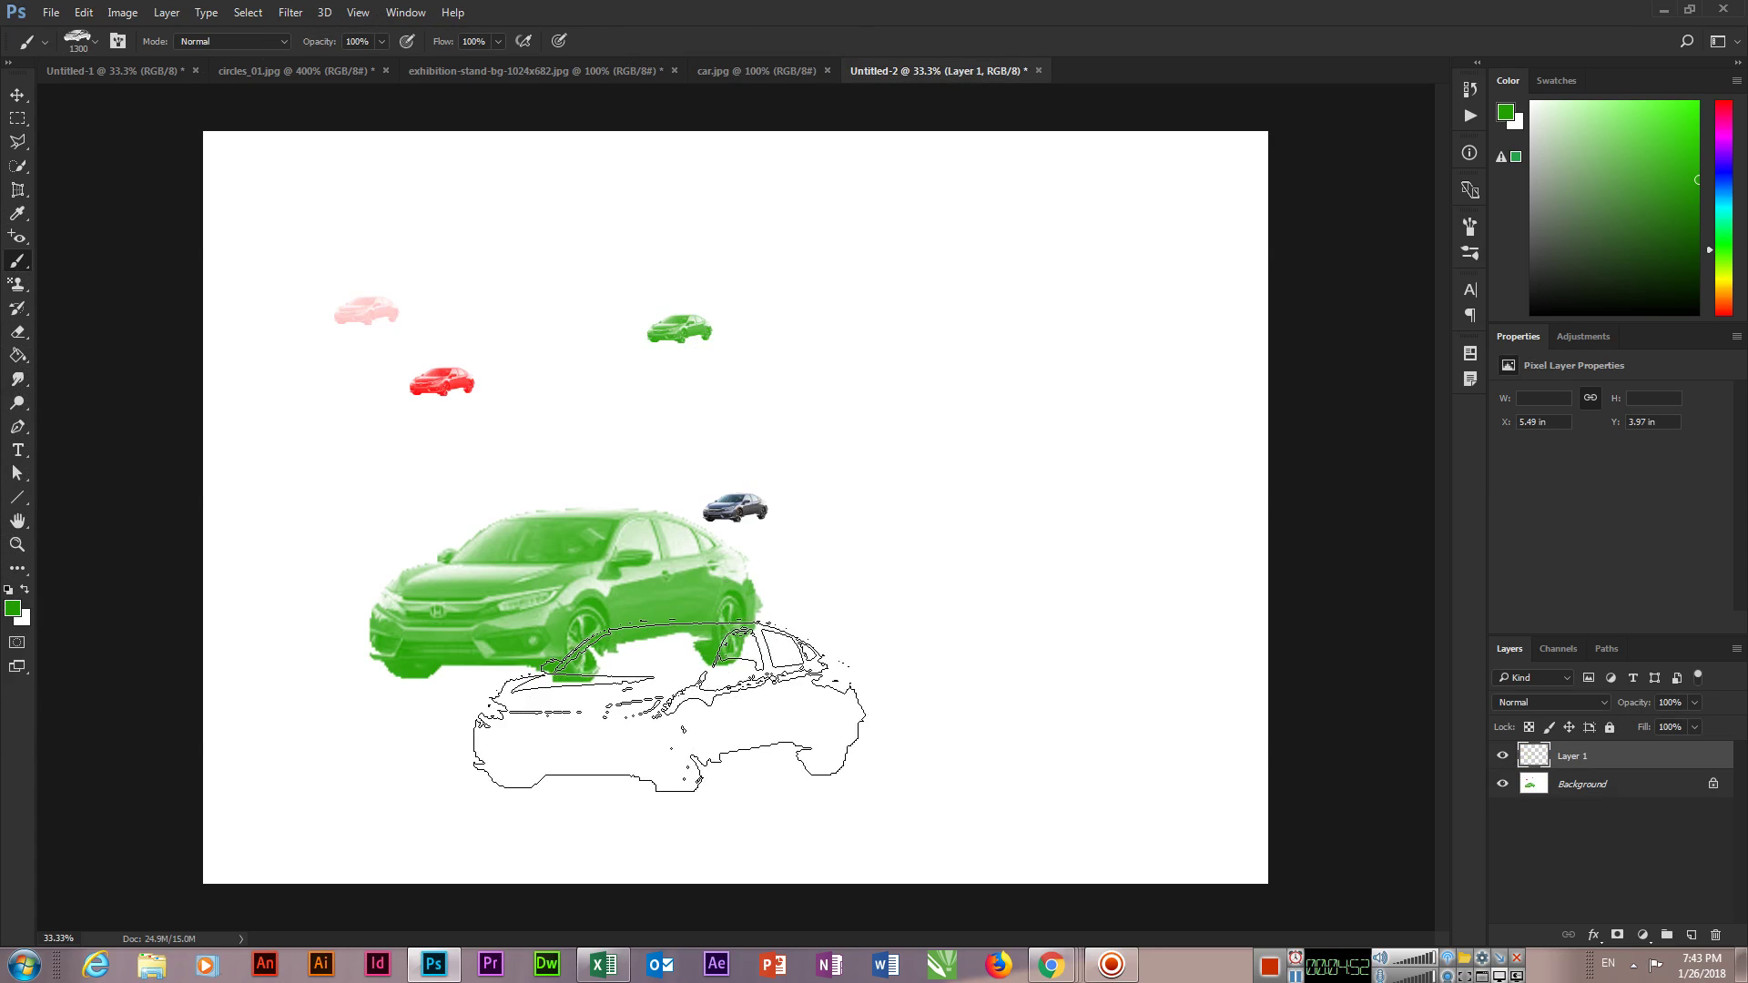
pyautogui.click(17, 95)
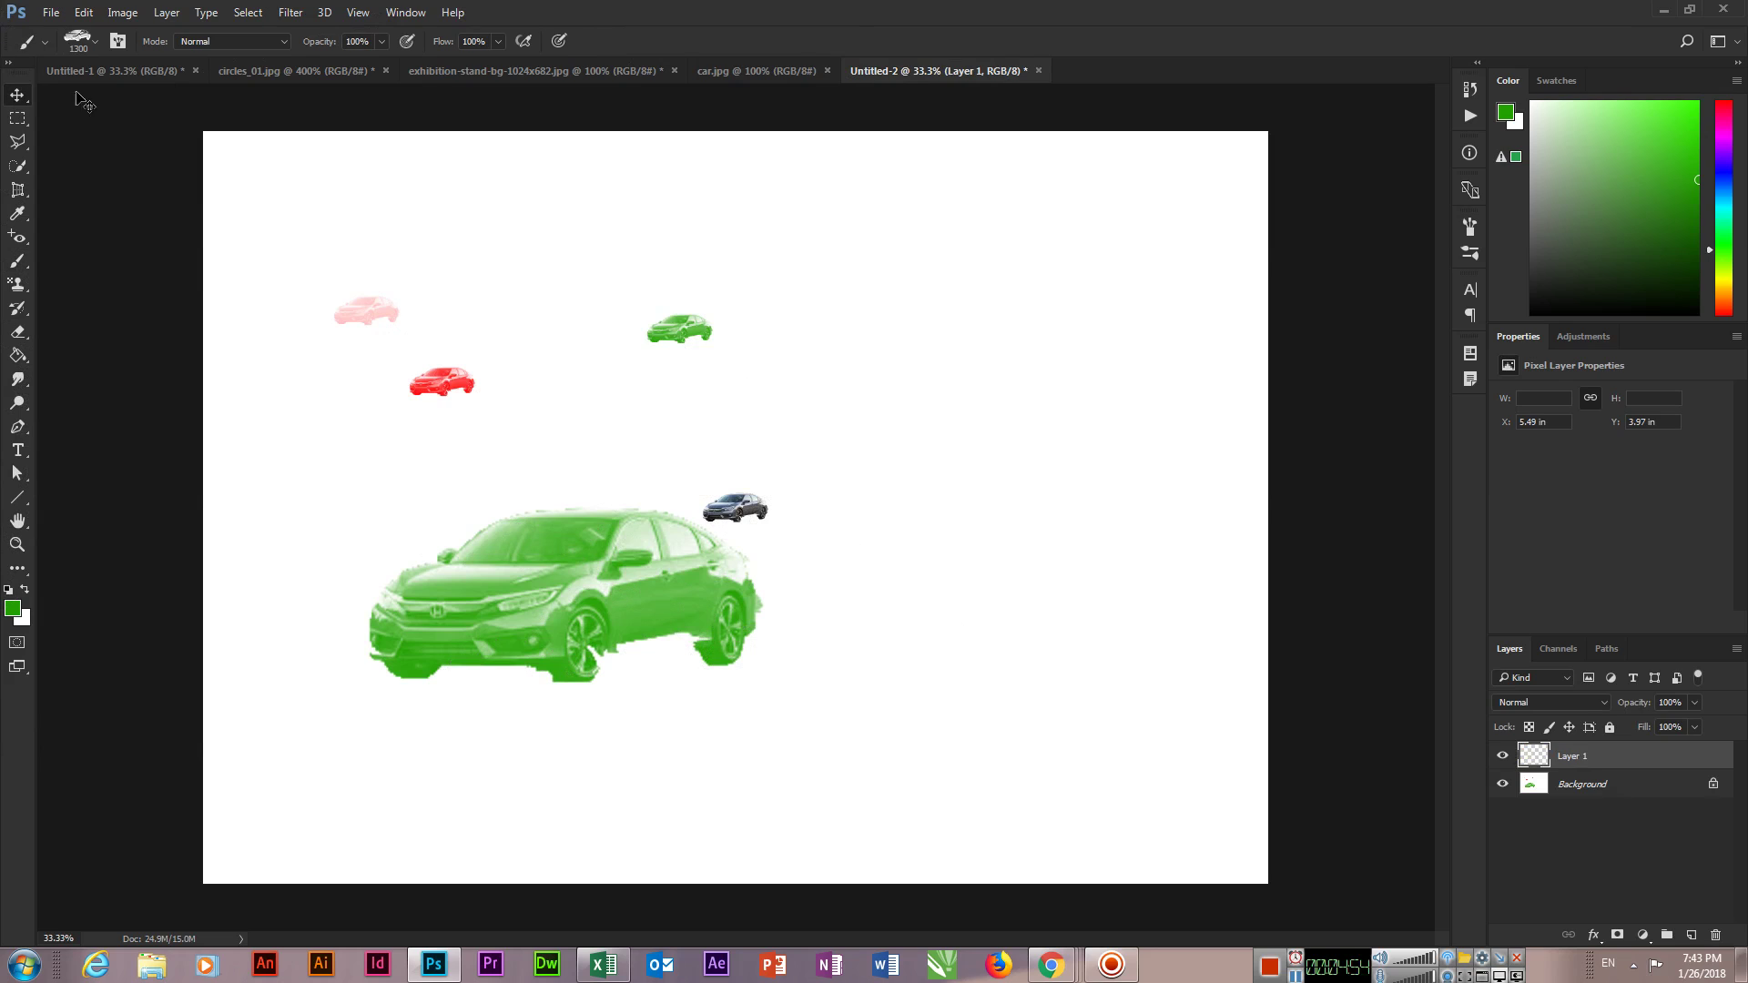
pyautogui.click(756, 71)
pyautogui.moveTo(765, 547); pyautogui.dragTo(895, 303)
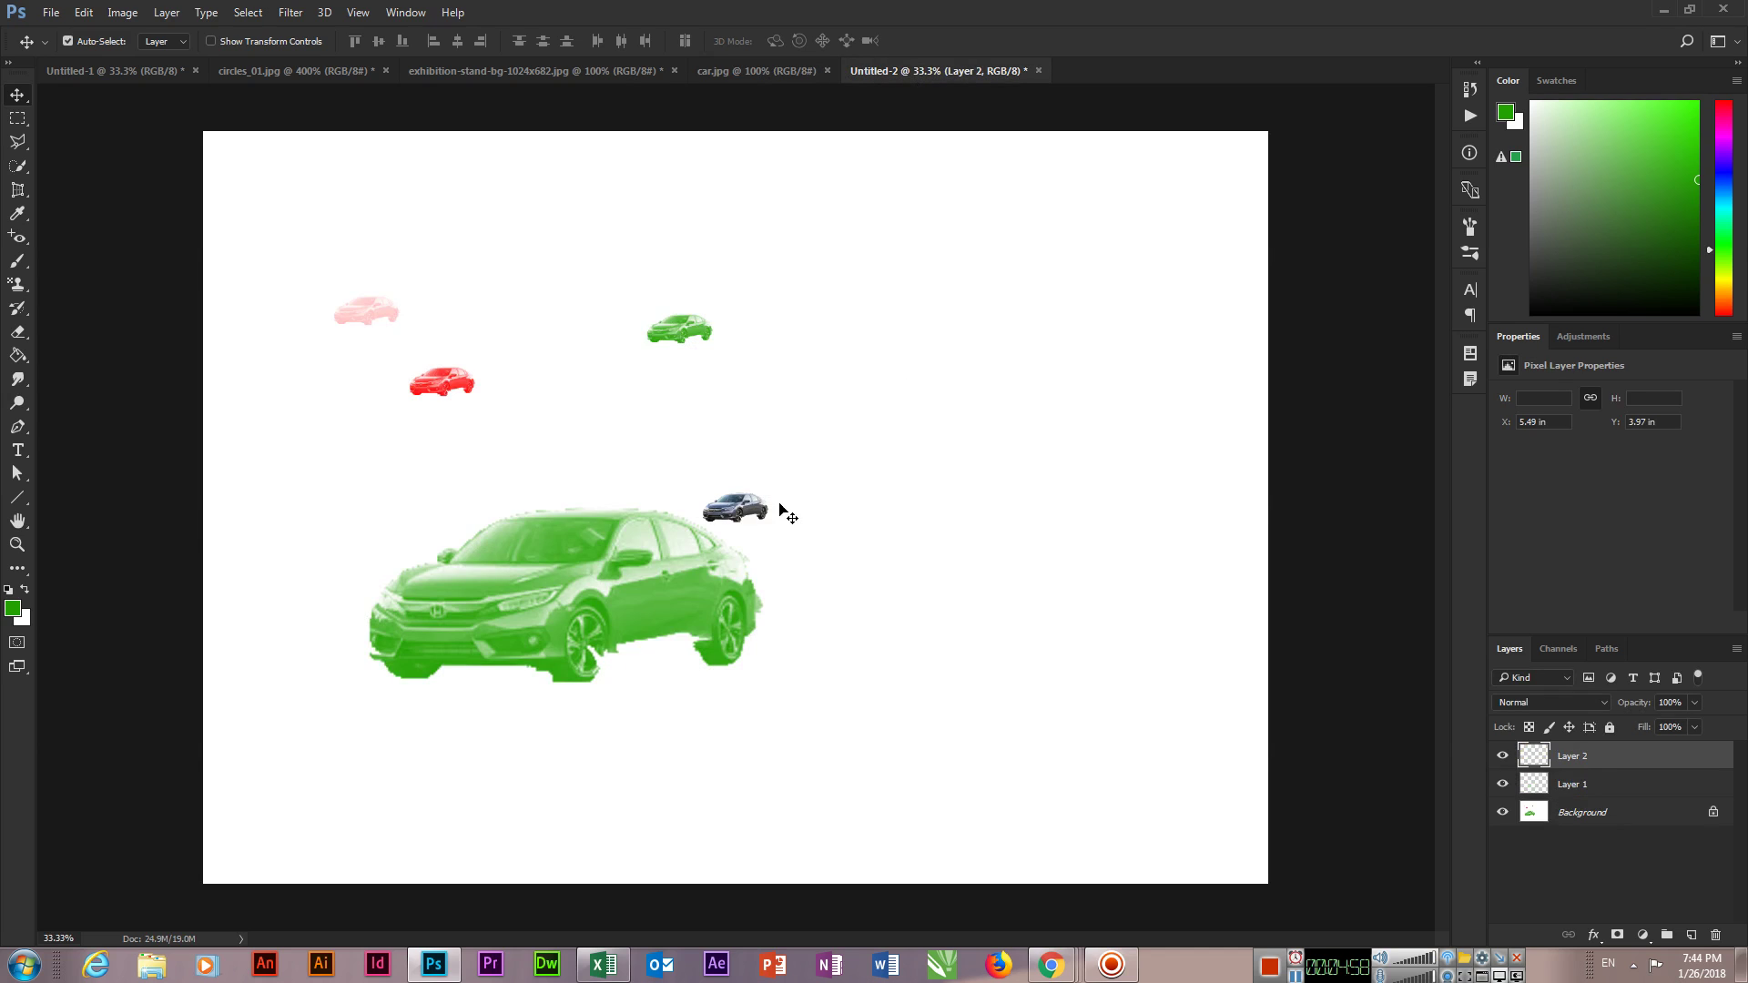
# - Duplicate, move and delete the pasted grey car layers, undoing the last deletion
pyautogui.moveTo(742, 510)
pyautogui.mouseDown()
pyautogui.moveTo(874, 547)
pyautogui.moveTo(1019, 369)
pyautogui.mouseUp()
pyautogui.press('Delete')
pyautogui.moveTo(739, 510); pyautogui.dragTo(842, 502)
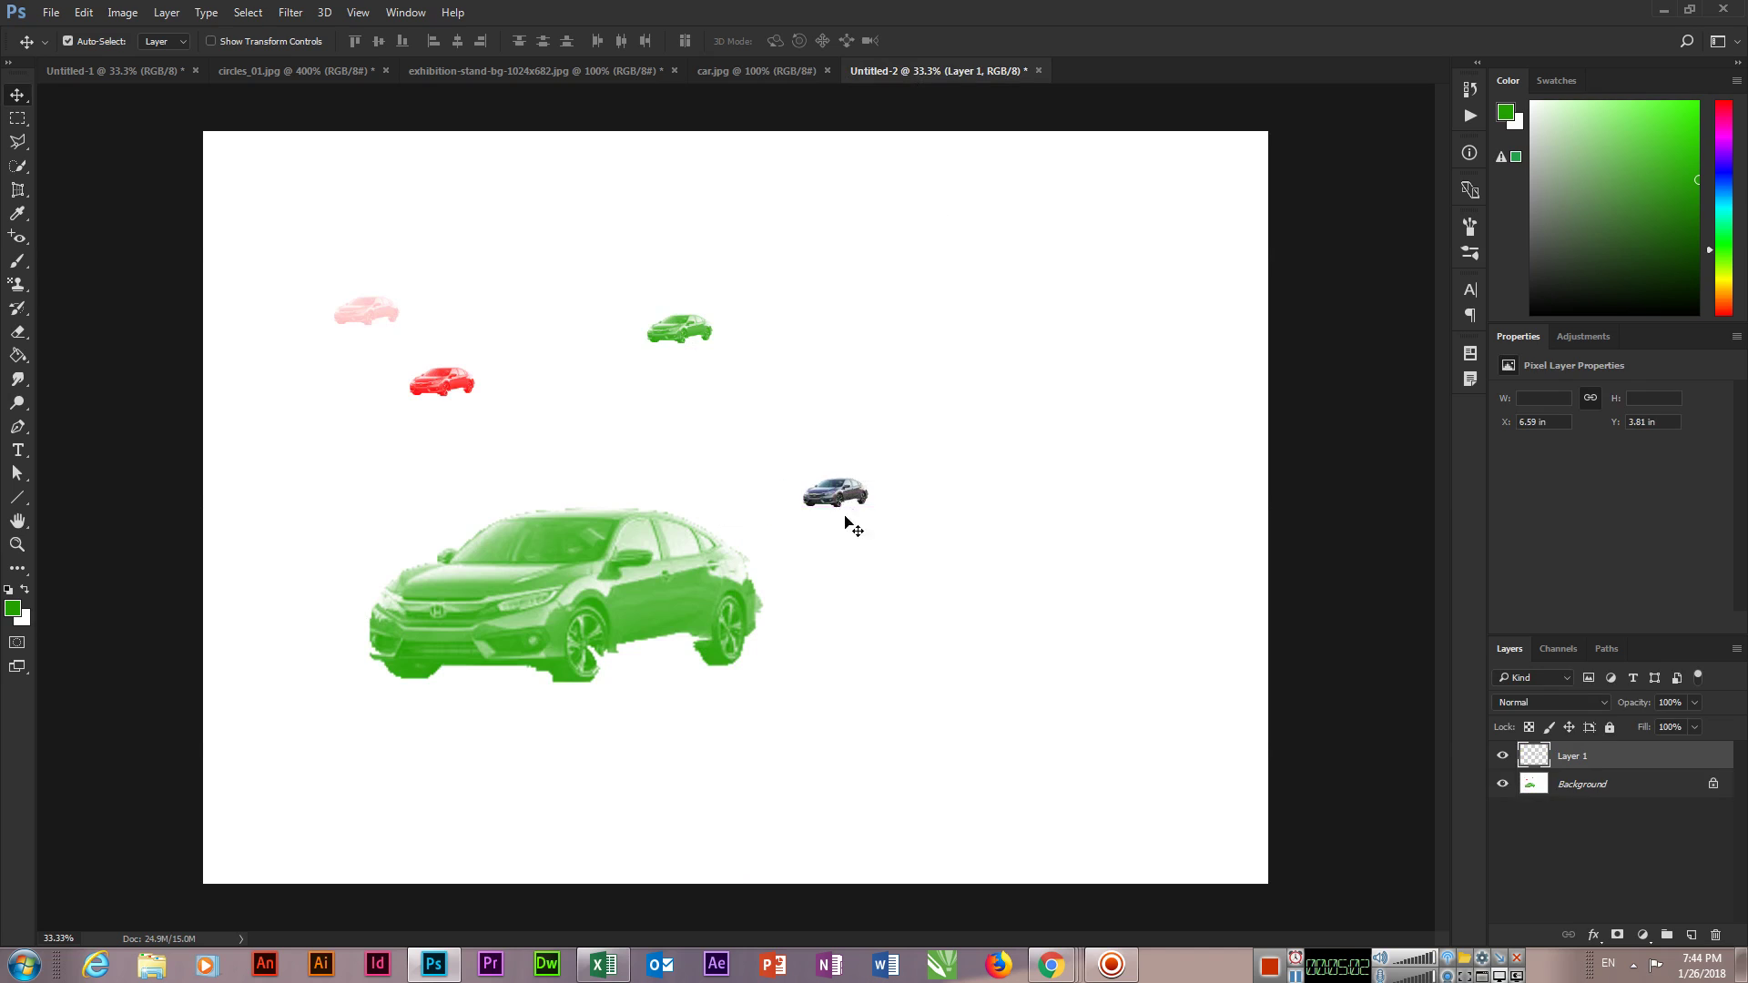
pyautogui.press('Delete')
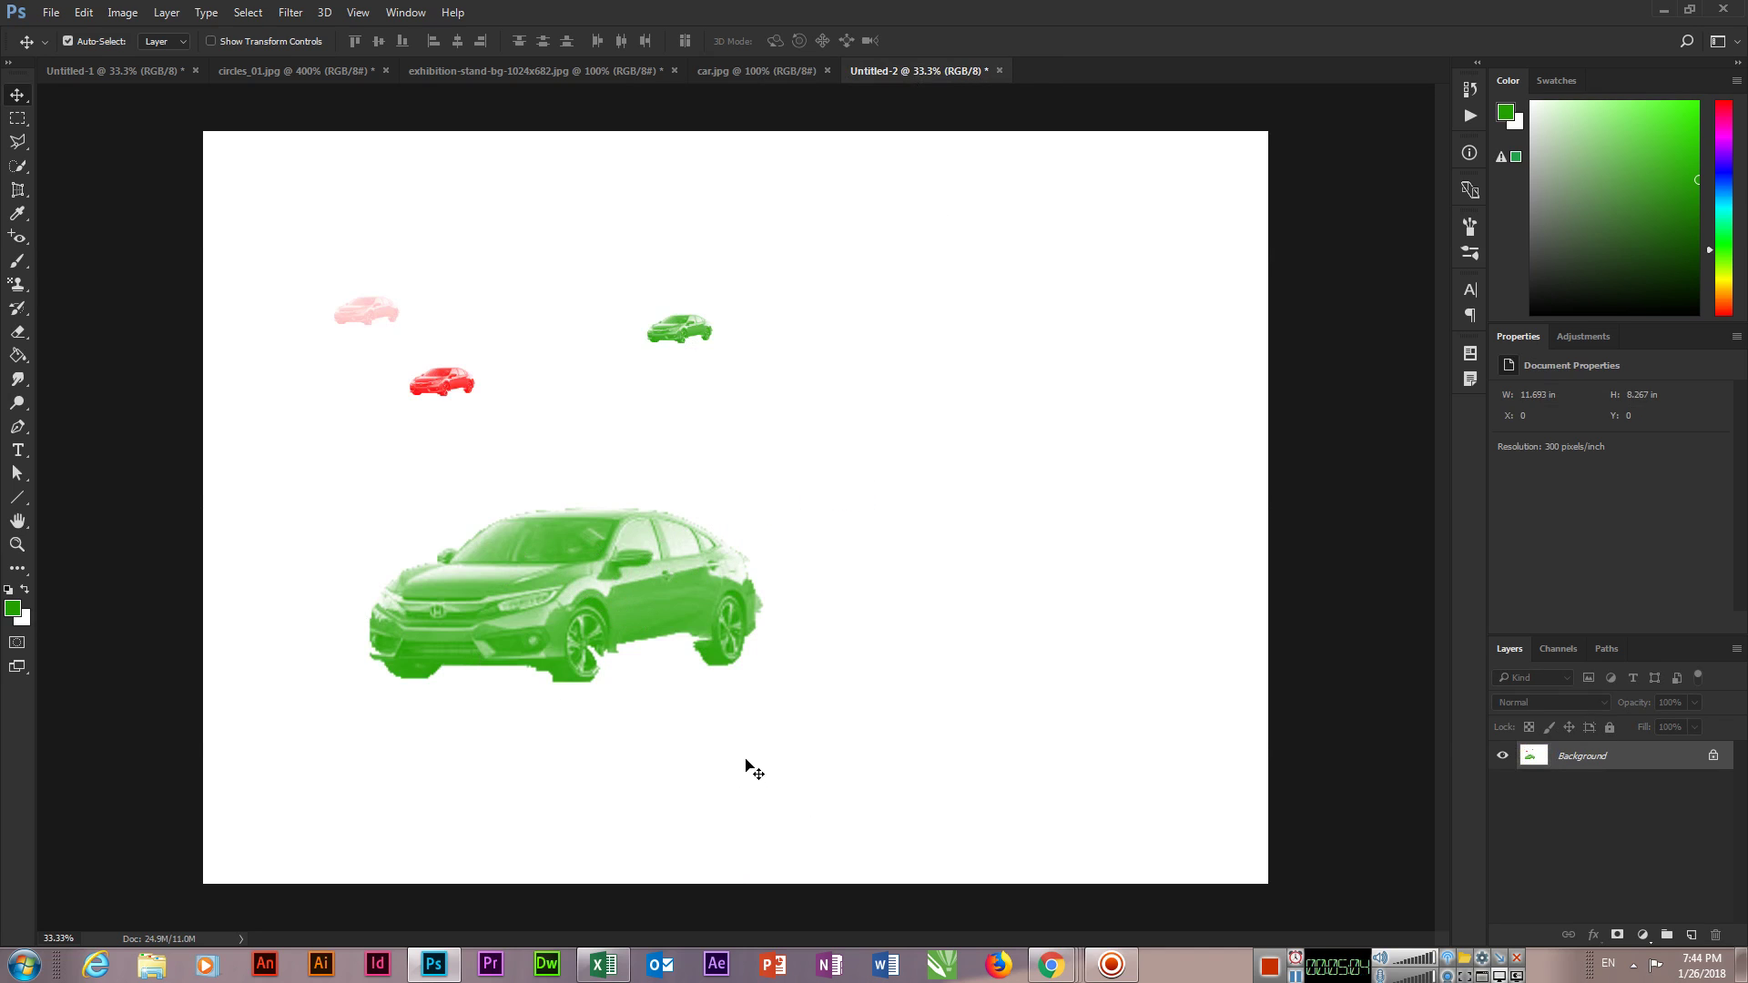
pyautogui.hotkey('ctrl', 'z')
# - Step back through history until the grey and large green cars are gone, then reselect the Brush tool
pyautogui.hotkey('ctrl', 'alt', 'z')
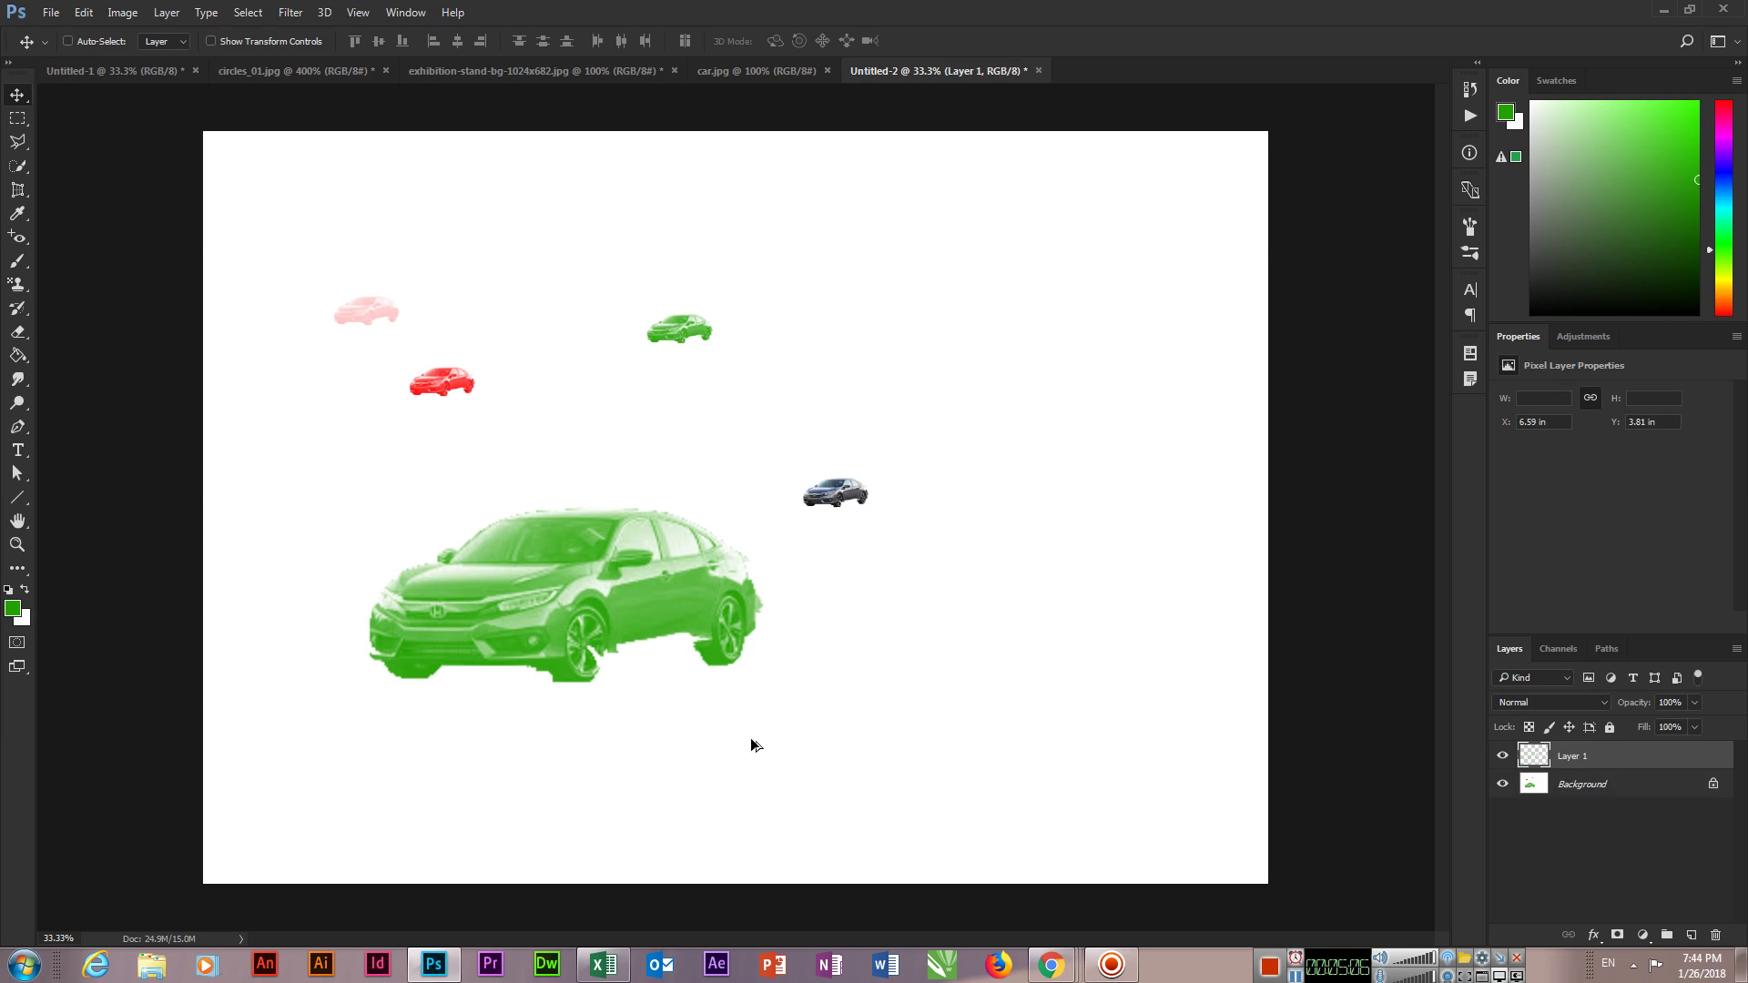
pyautogui.hotkey('ctrl', 'alt', 'z')
pyautogui.hotkey('ctrl', 'alt', 'z')
pyautogui.hotkey('ctrl', 'alt', 'z')
pyautogui.hotkey('ctrl', 'alt', 'z')
pyautogui.hotkey('ctrl', 'alt', 'z')
pyautogui.hotkey('ctrl', 'alt', 'z')
pyautogui.click(68, 41)
pyautogui.rightClick(17, 262)
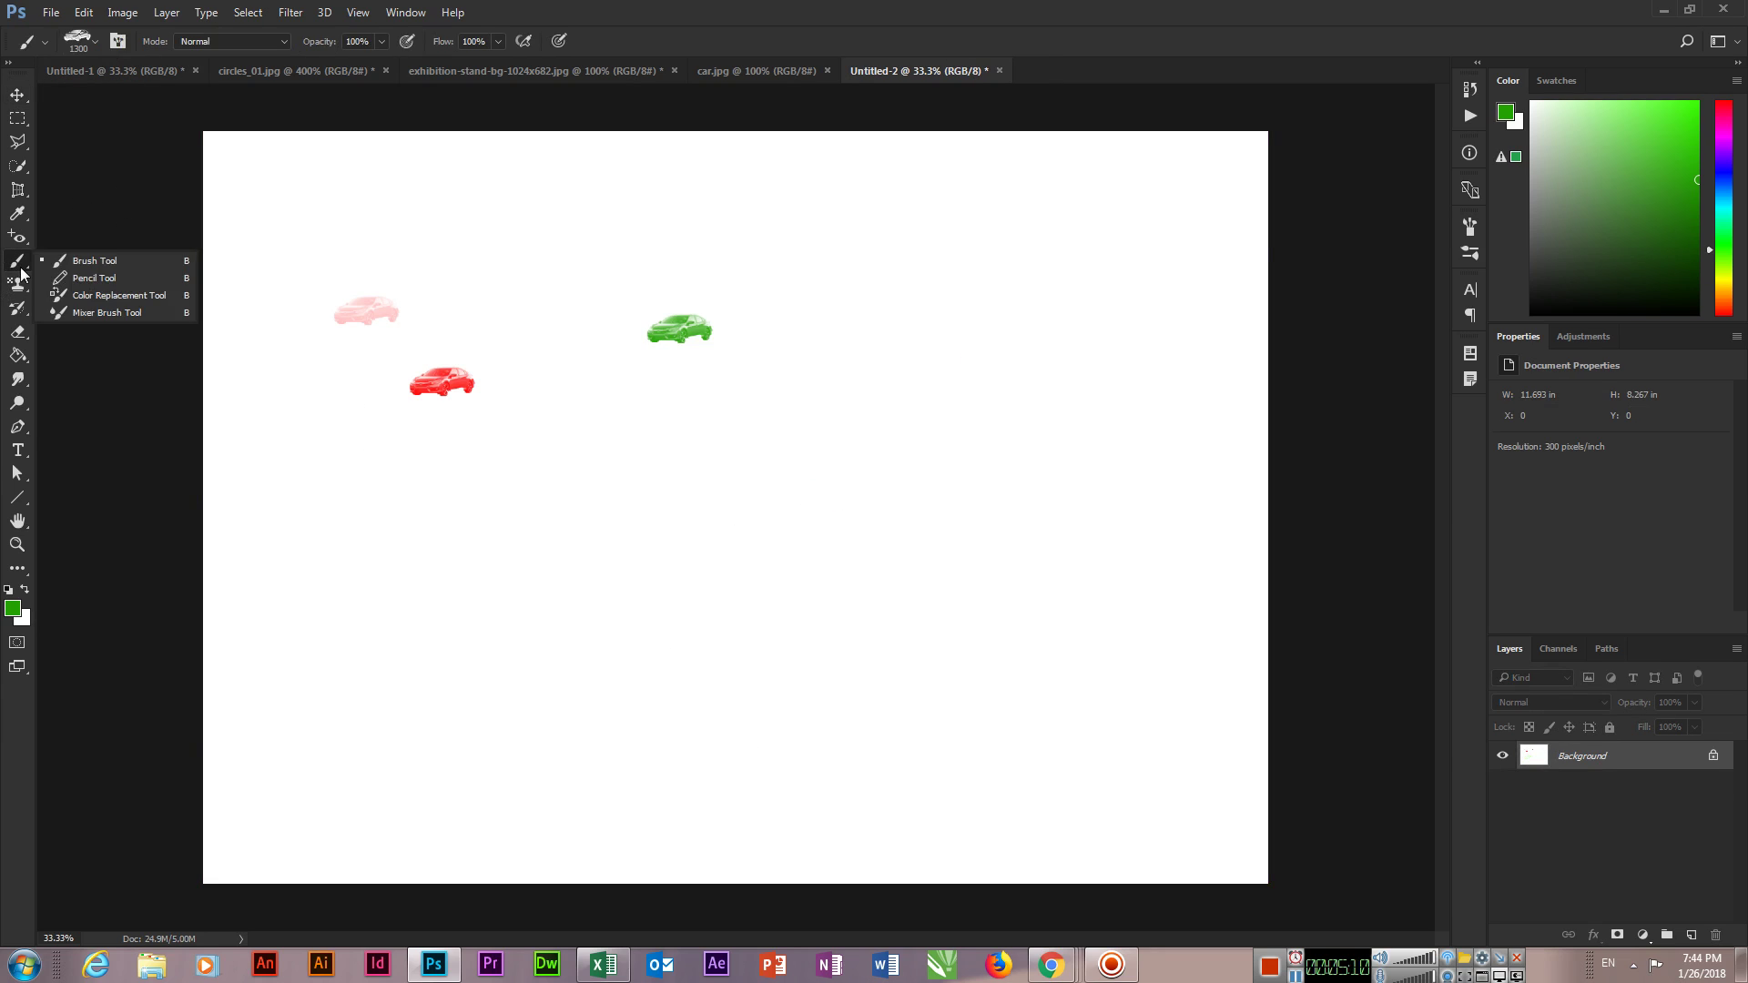
pyautogui.click(84, 263)
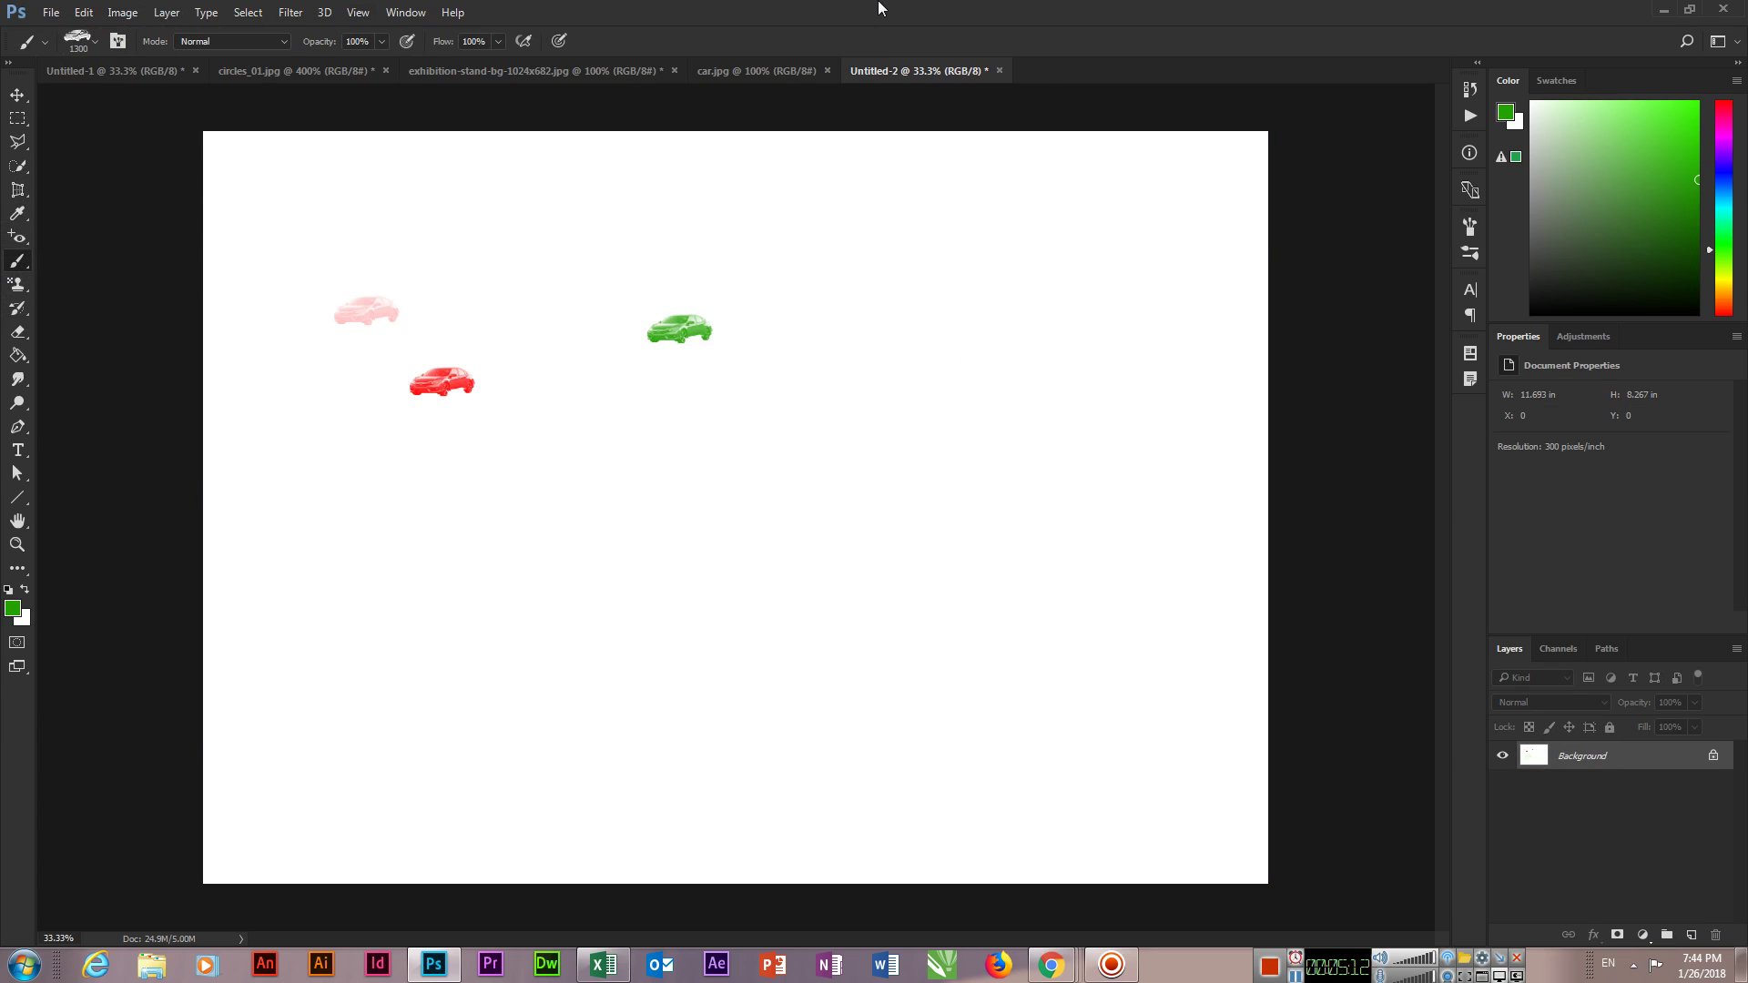